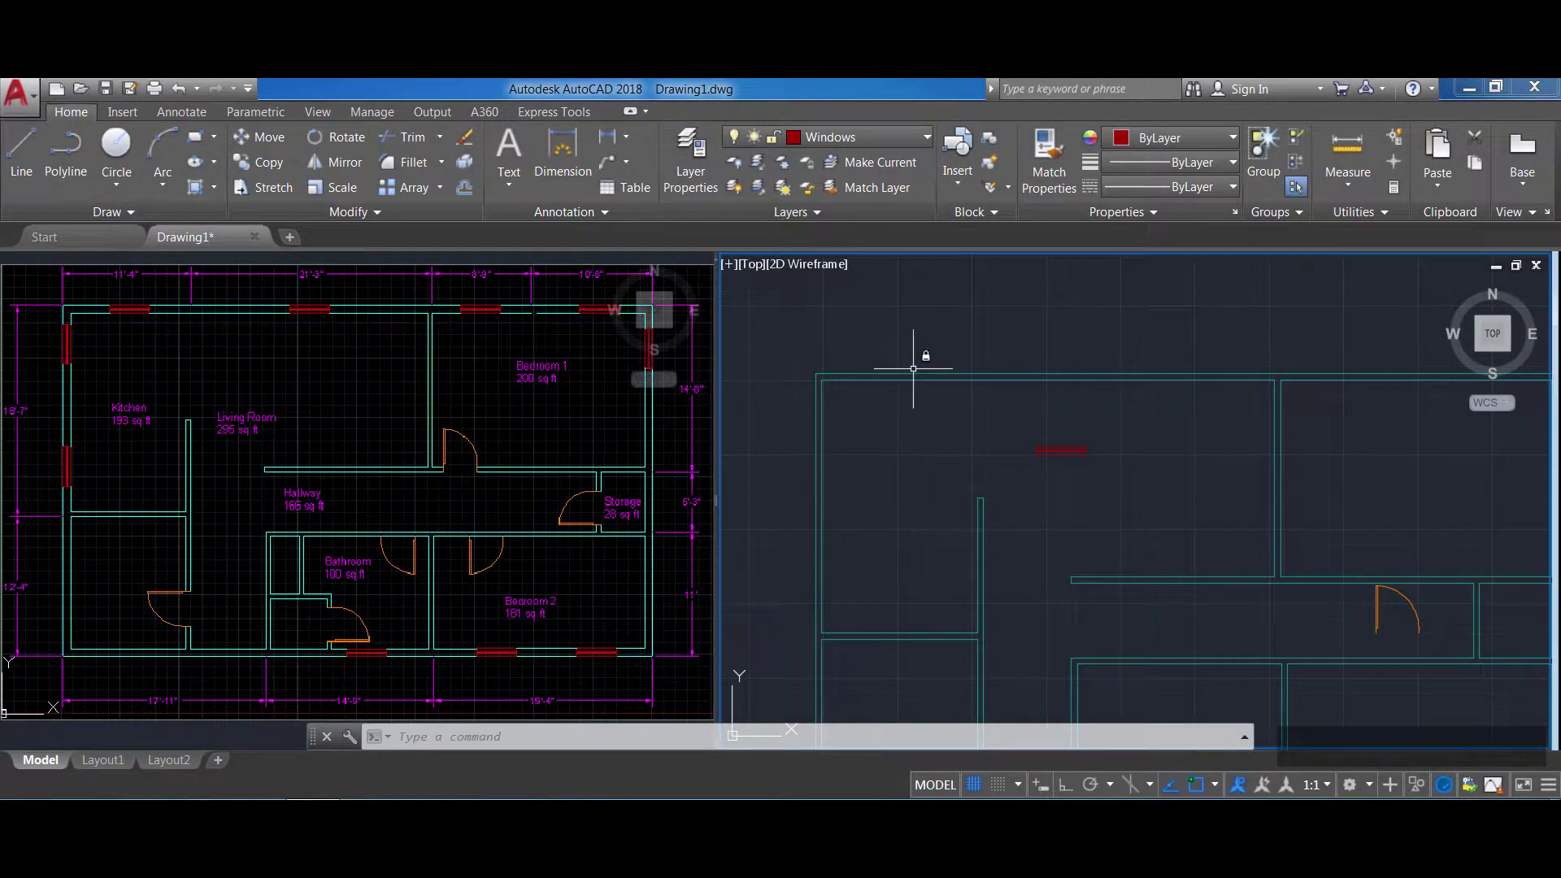
# Grip-move the red window block from the lower right up onto the plan's top wall
pyautogui.scroll(4, 990, 476)
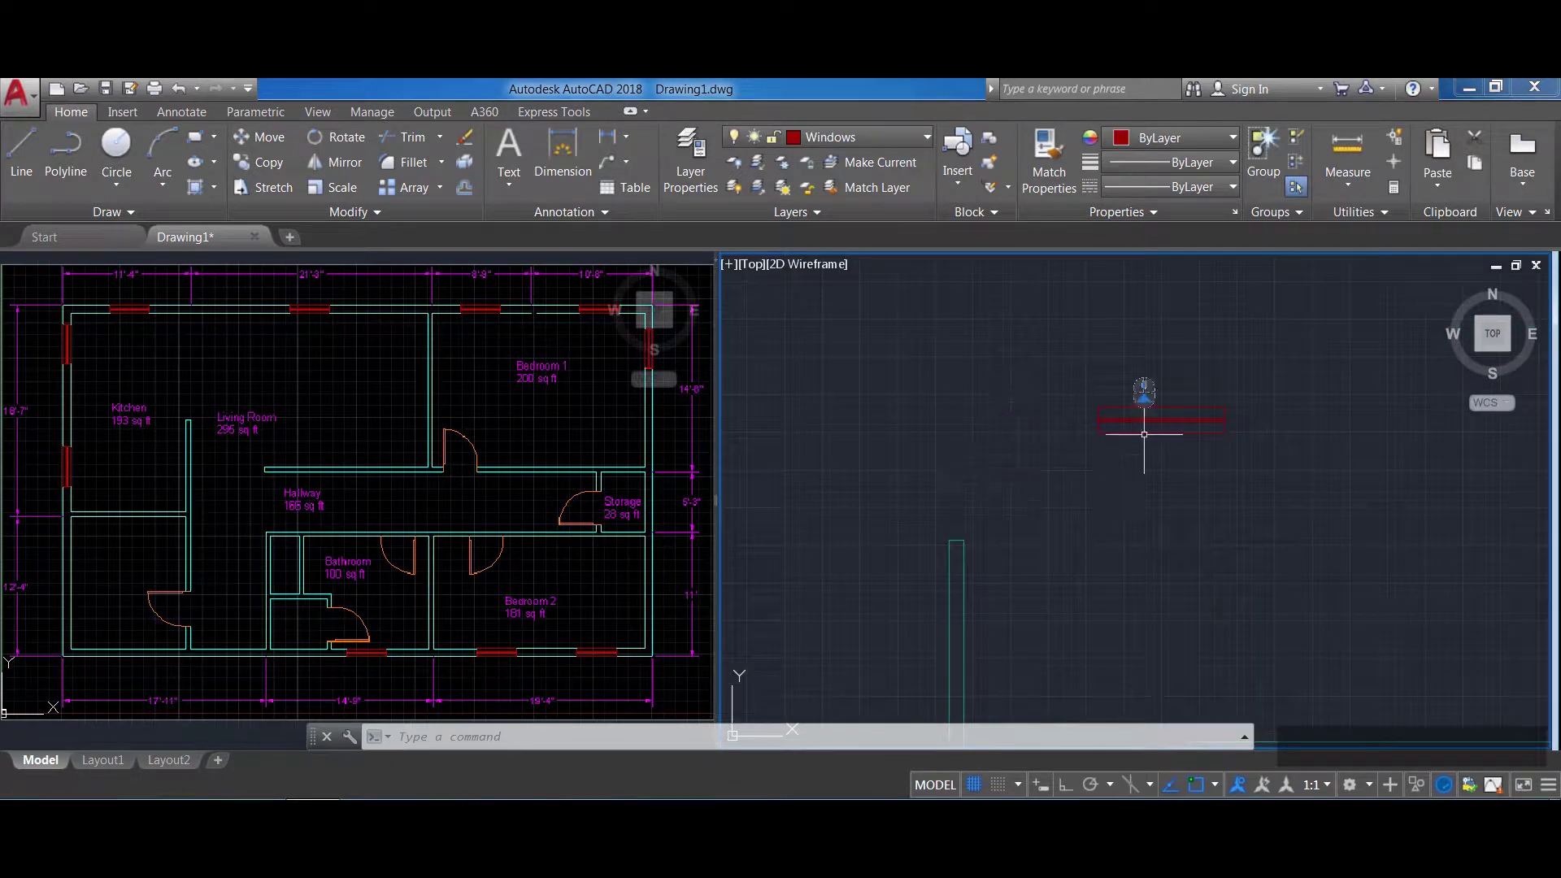
pyautogui.click(1154, 421)
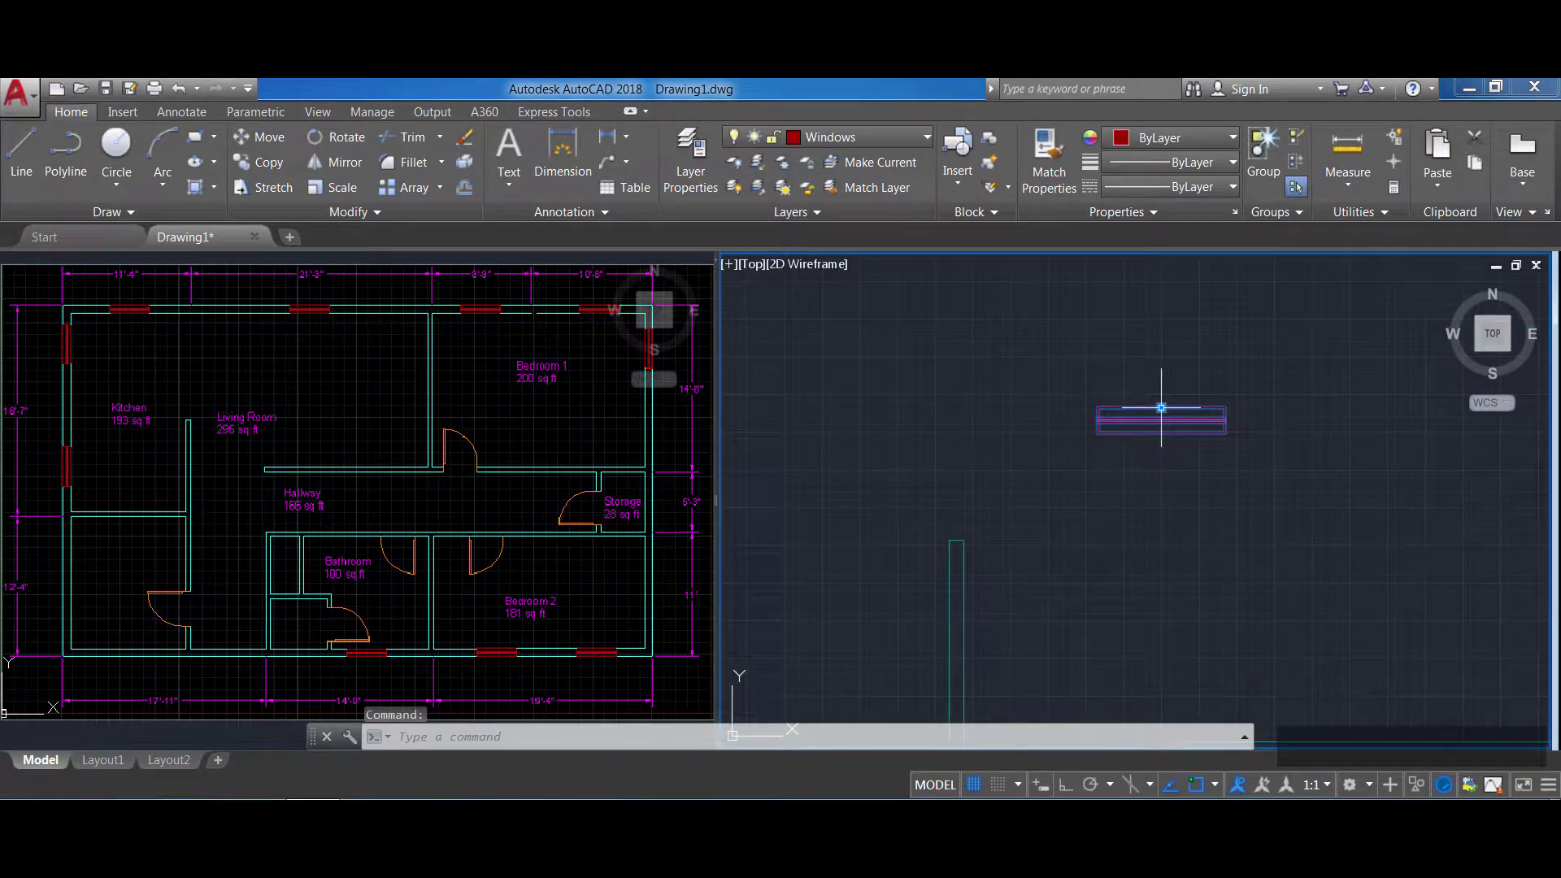
pyautogui.click(1161, 407)
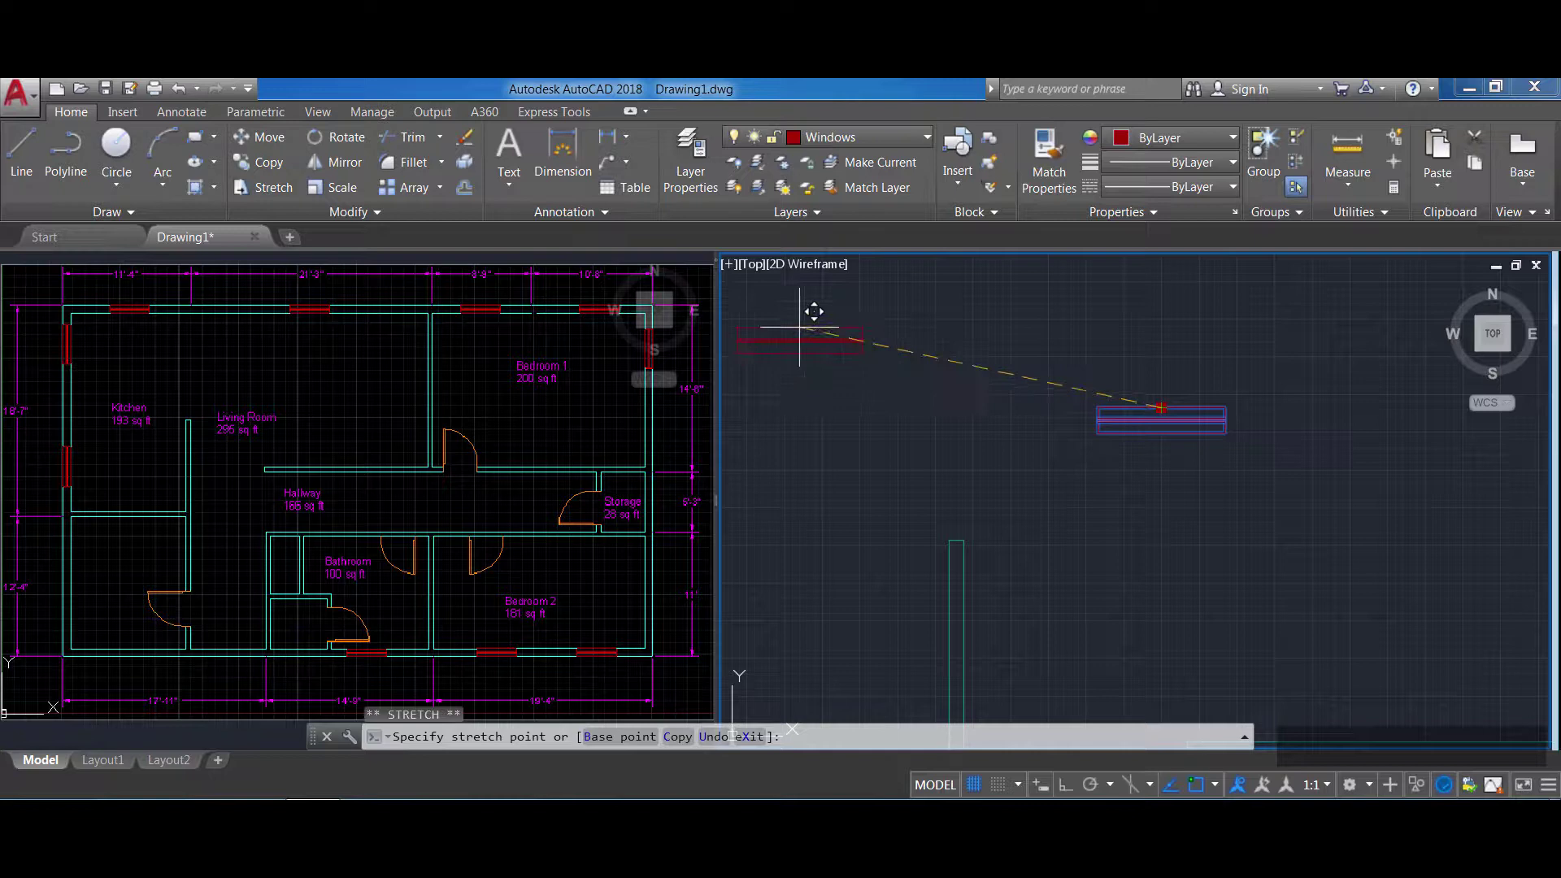
pyautogui.moveTo(808, 314)
pyautogui.mouseDown(button='middle')
pyautogui.moveTo(906, 429)
pyautogui.moveTo(1130, 530)
pyautogui.mouseUp(button='middle')
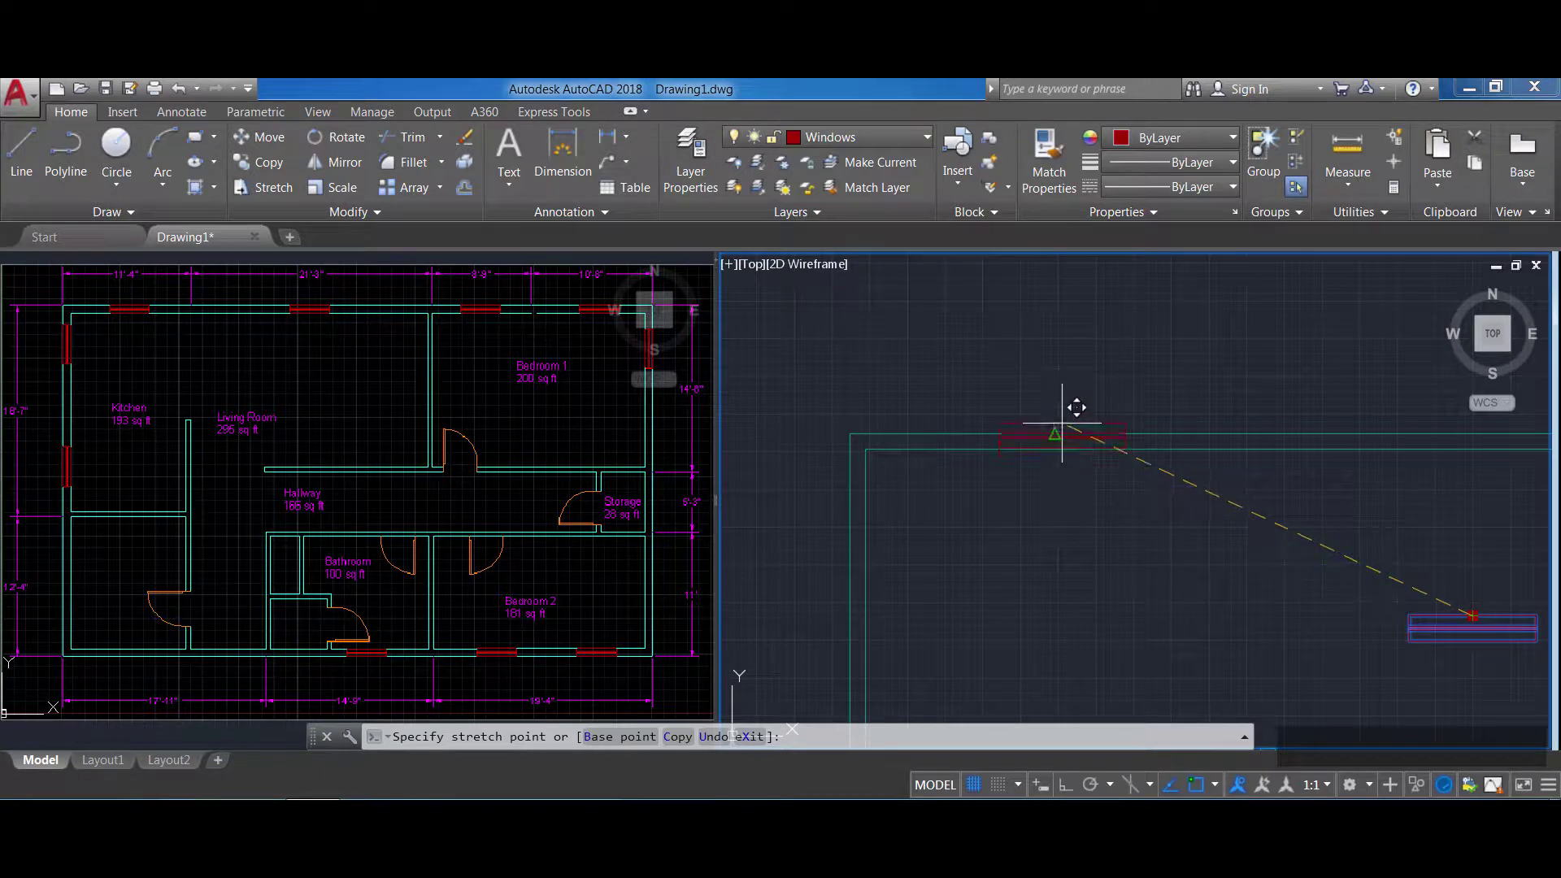
pyautogui.click(1061, 431)
pyautogui.scroll(2, 1102, 526)
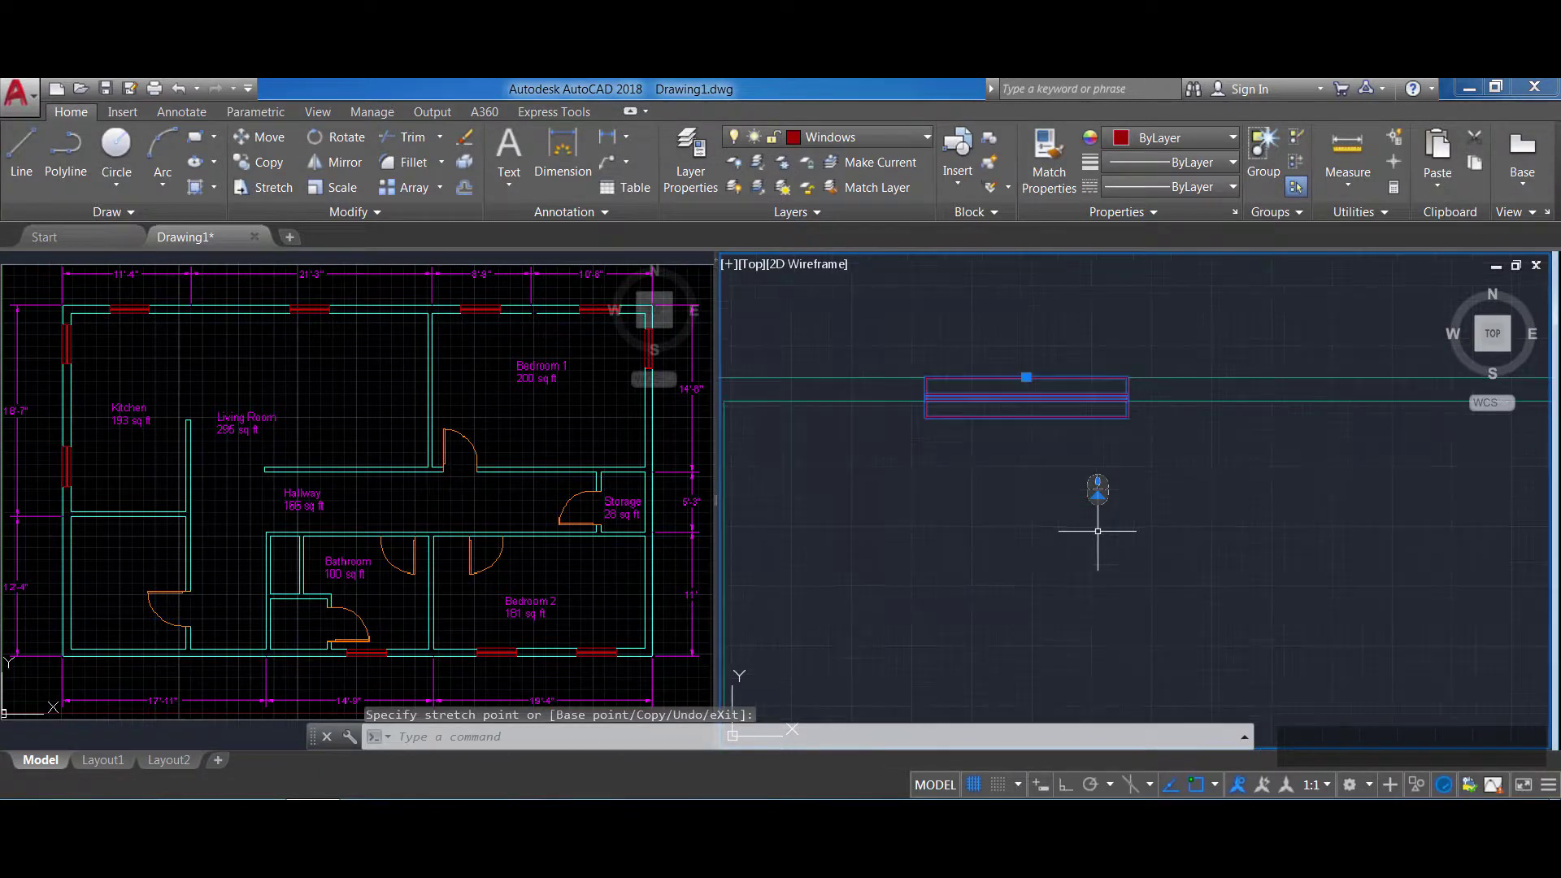
pyautogui.press('Escape')
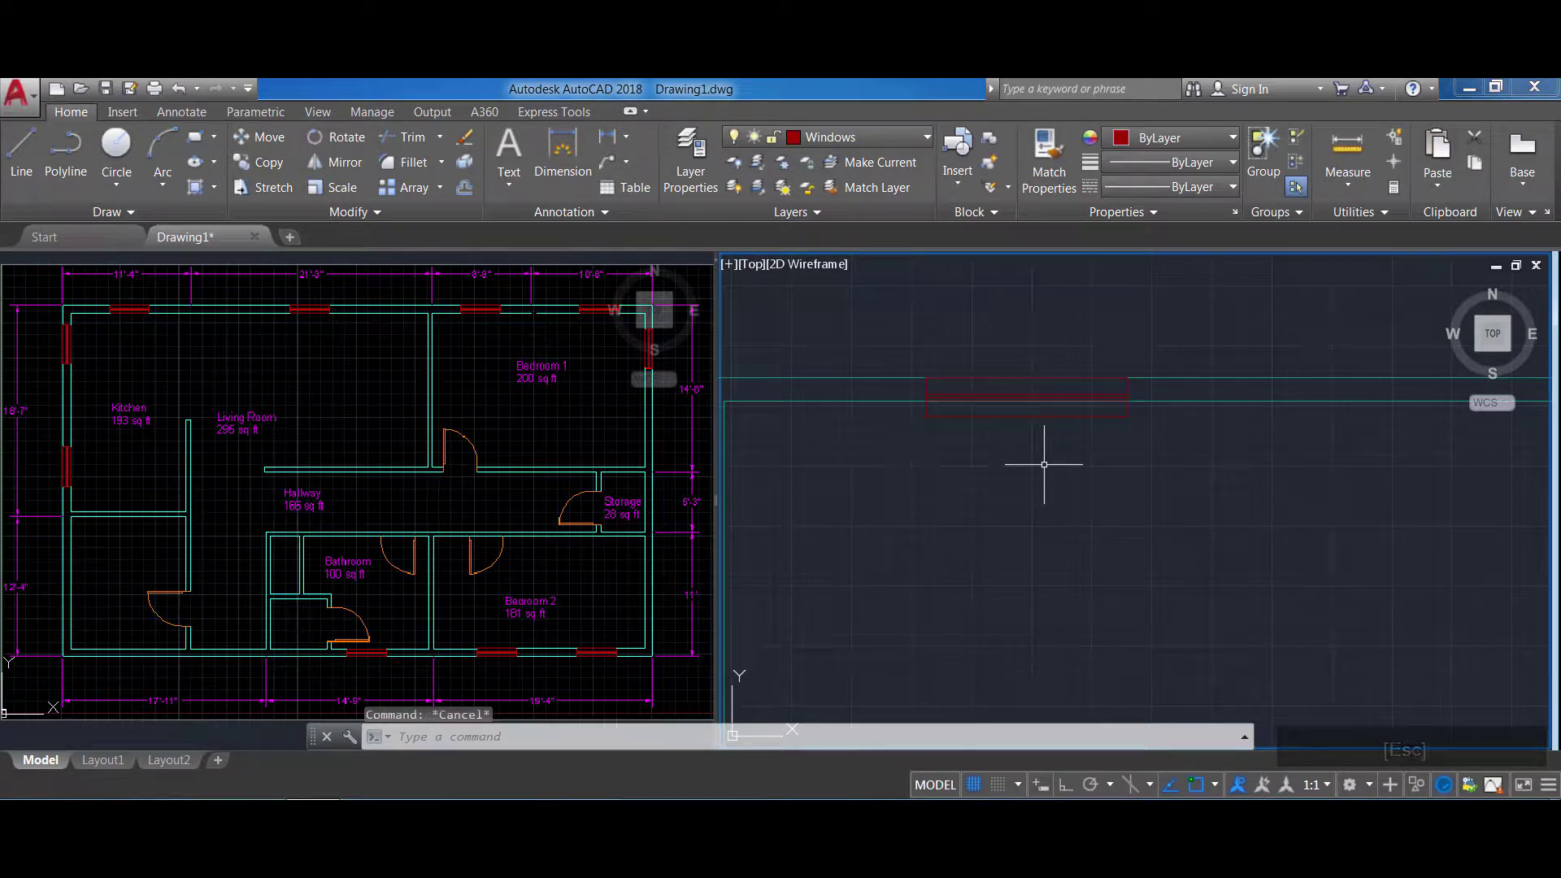
# Grip-move the window block down to sit just below the top wall
pyautogui.click(1046, 420)
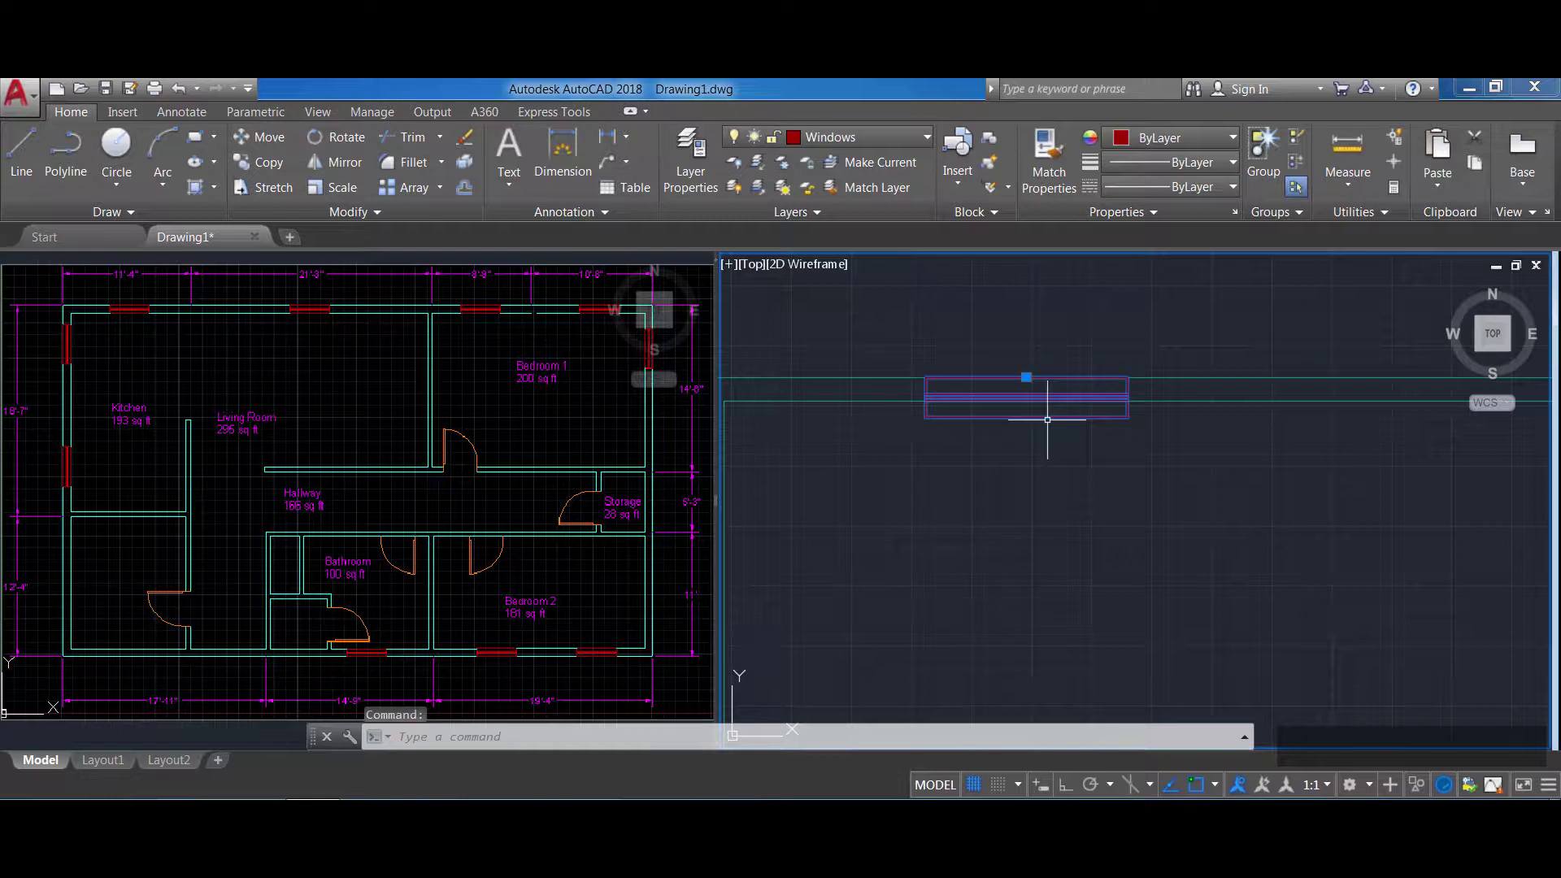
pyautogui.click(1026, 377)
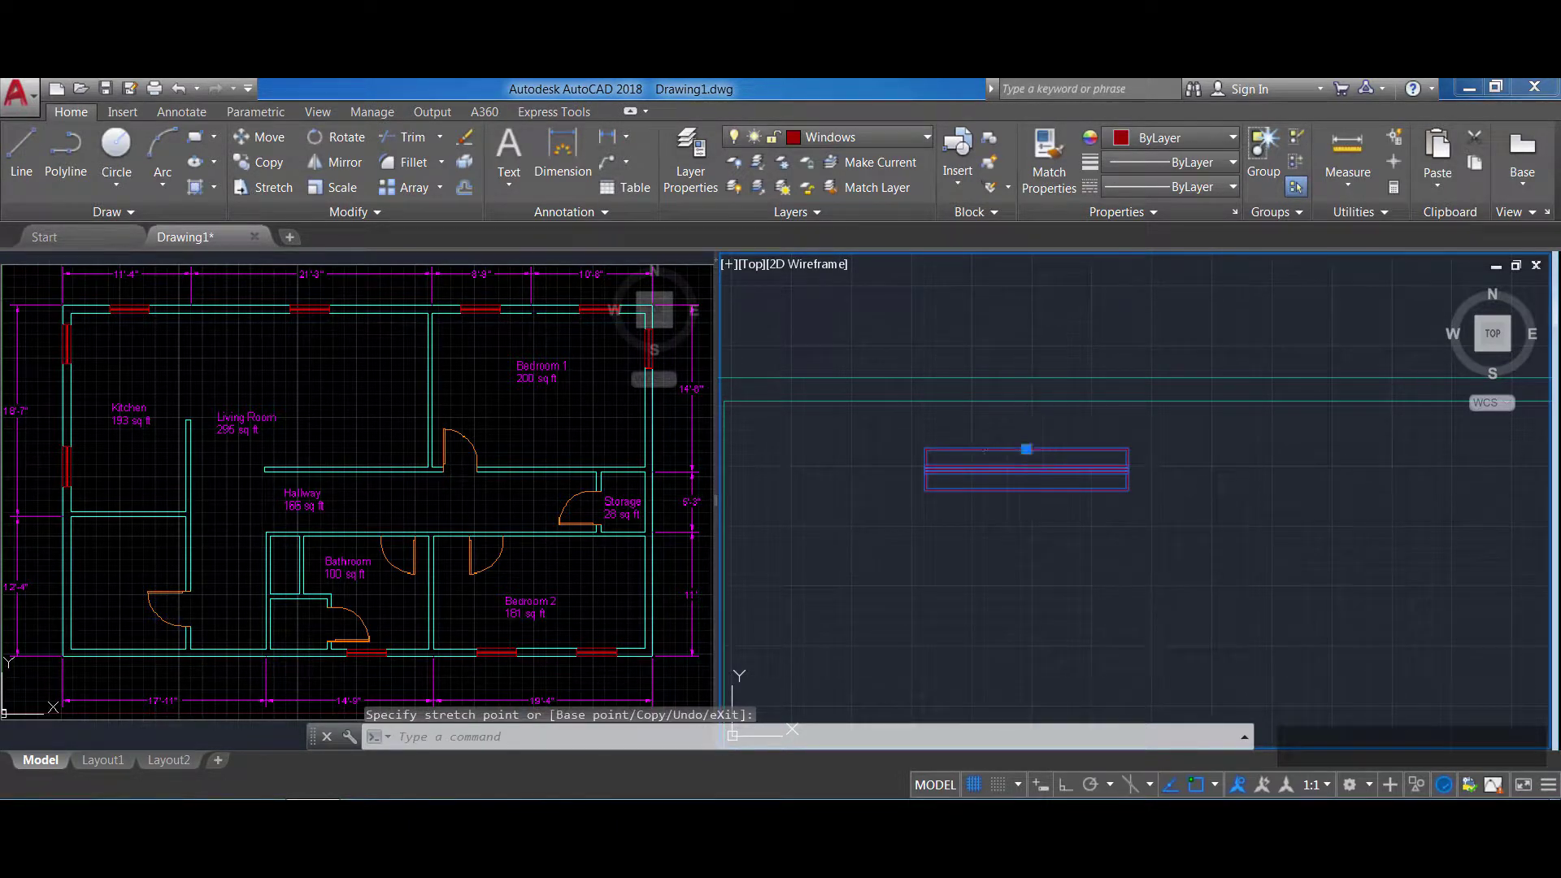
pyautogui.press('Escape')
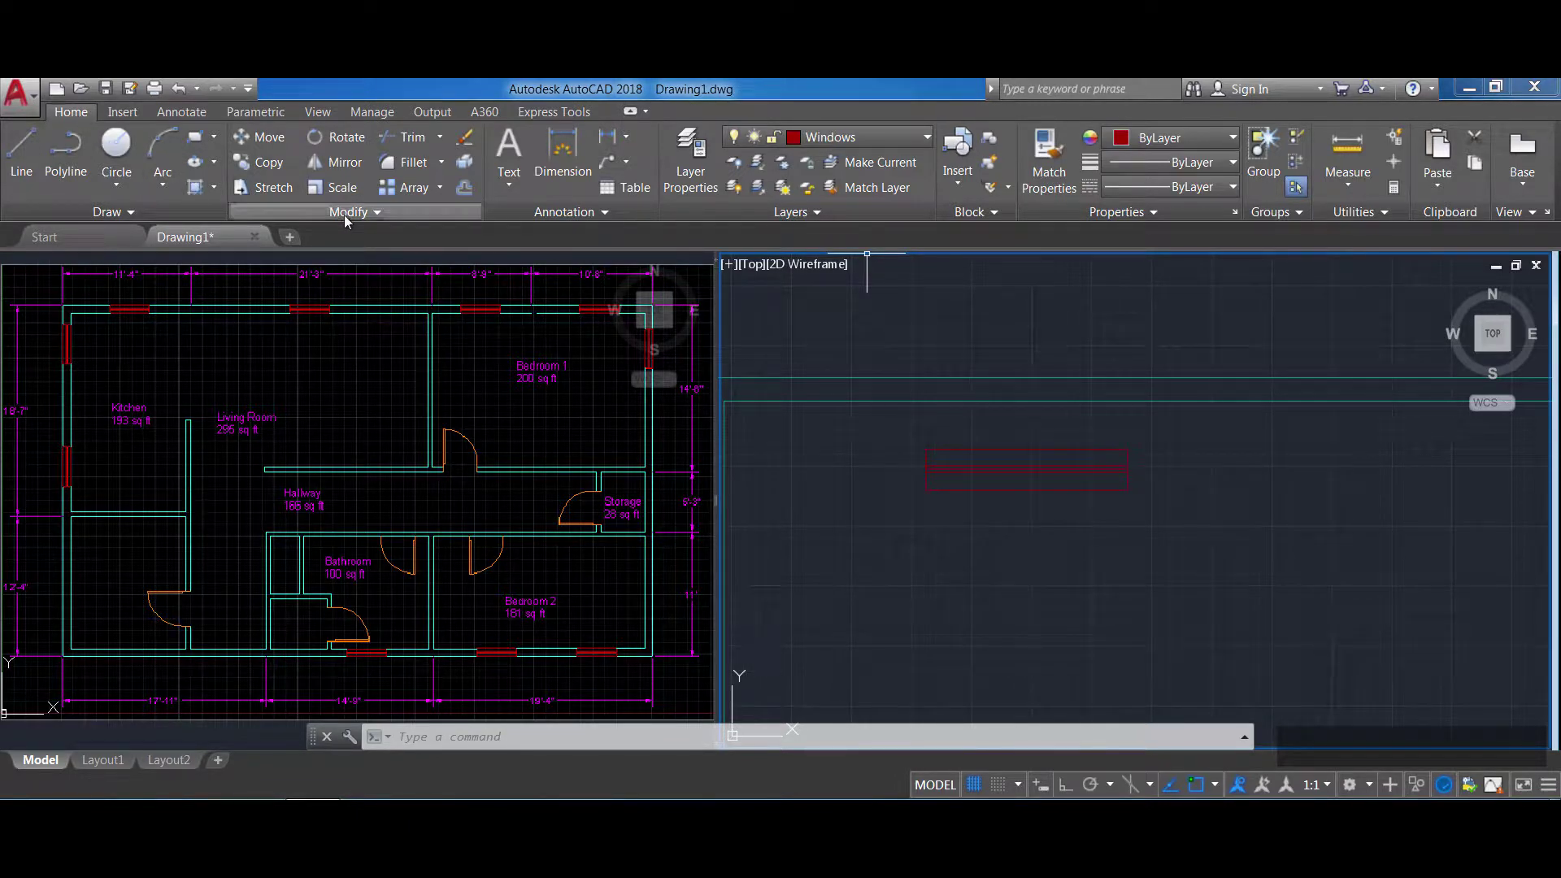
# Start scaling the window block from its bottom-edge midpoint, then cancel the resize
pyautogui.click(347, 188)
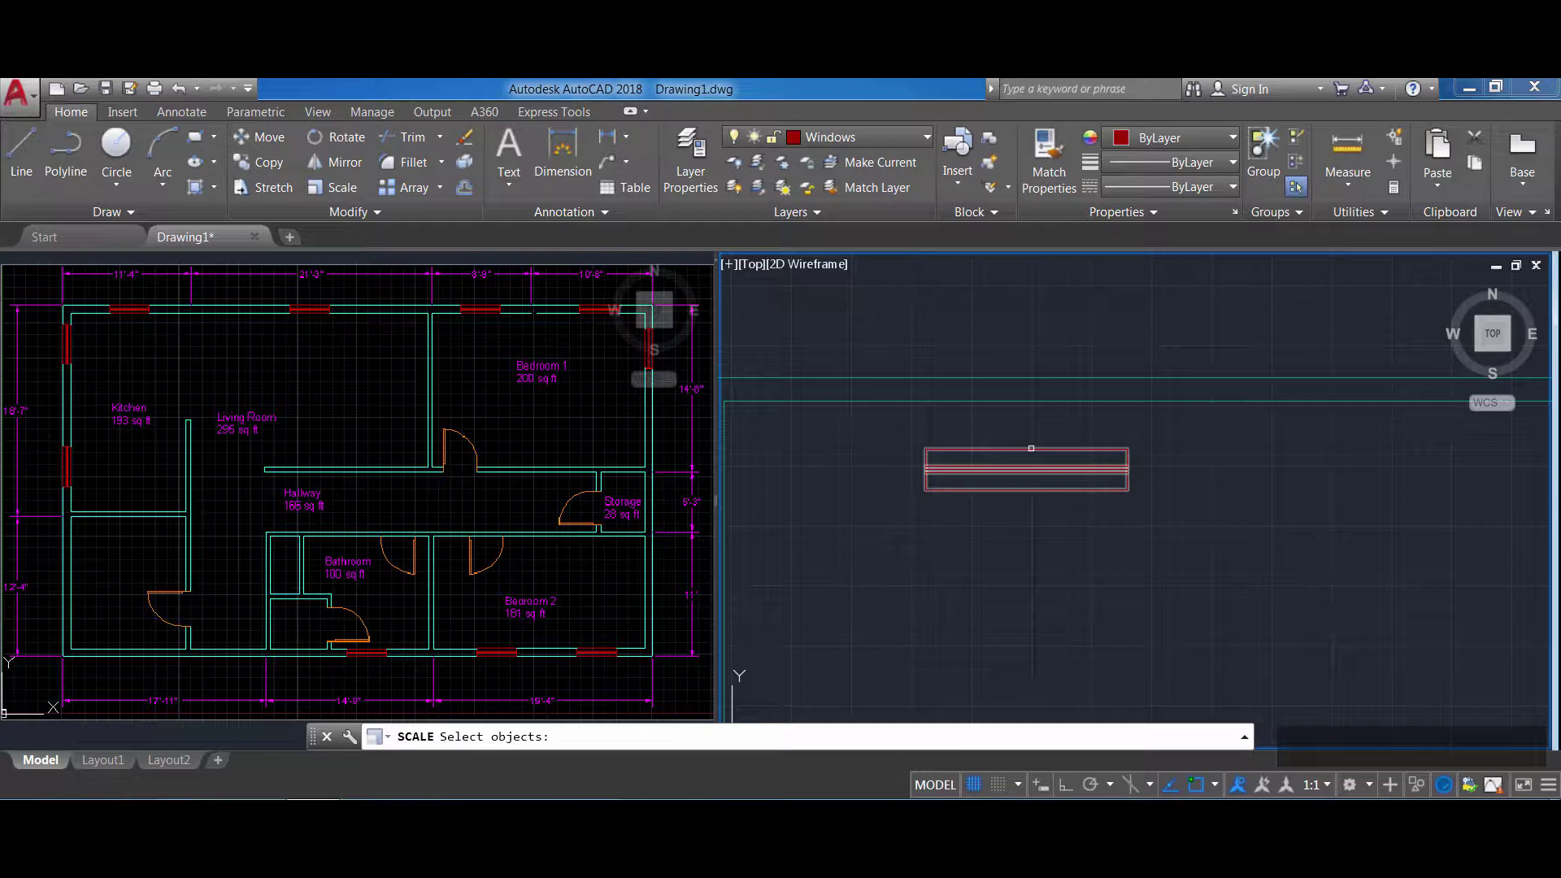
pyautogui.click(1031, 447)
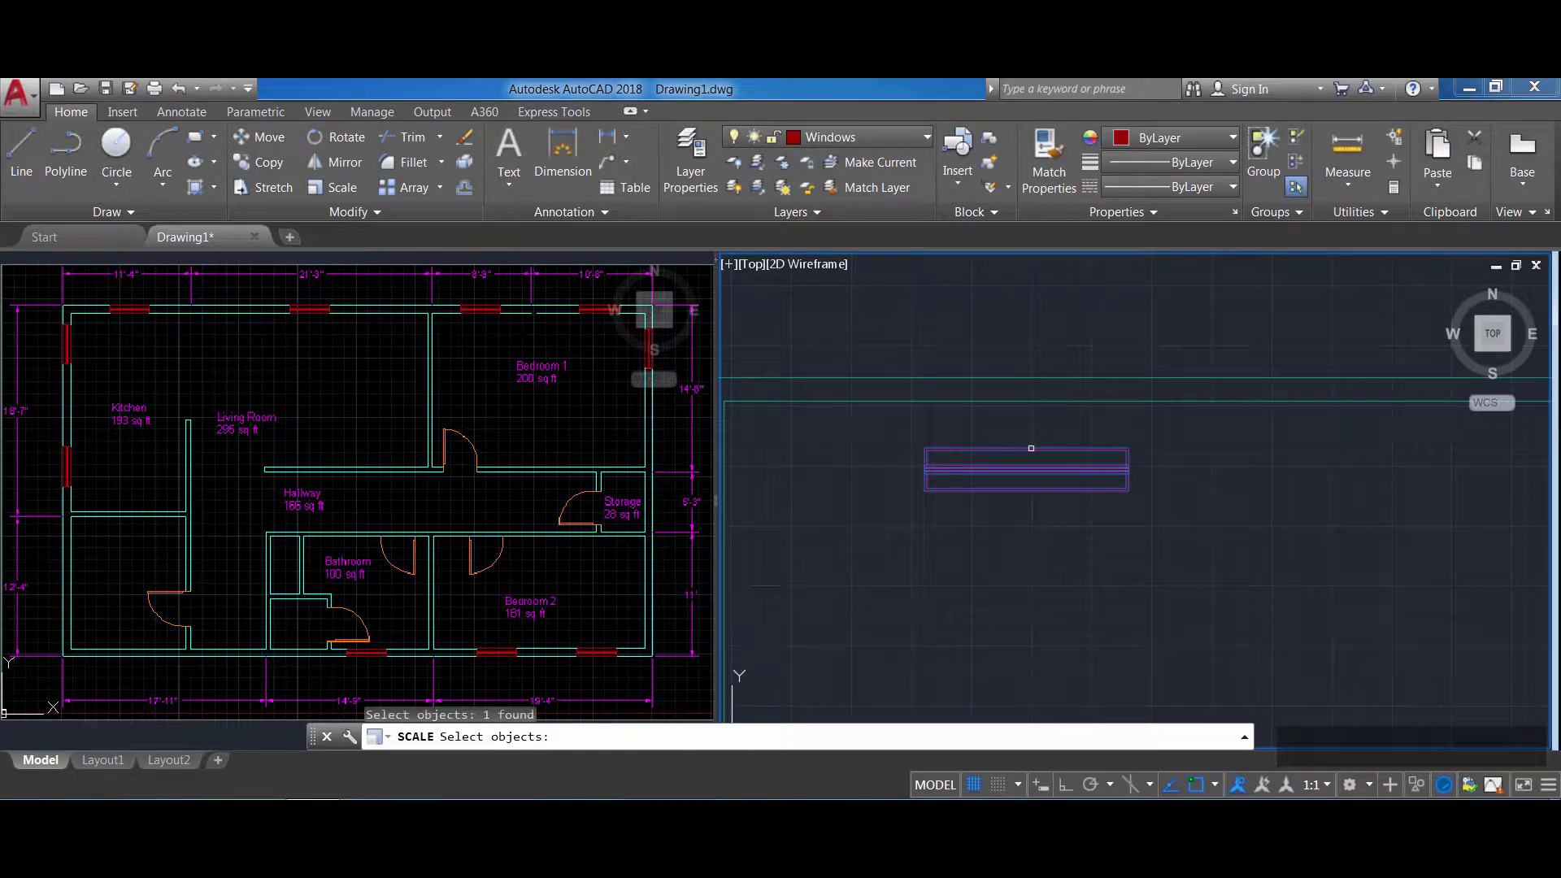
pyautogui.press('Return')
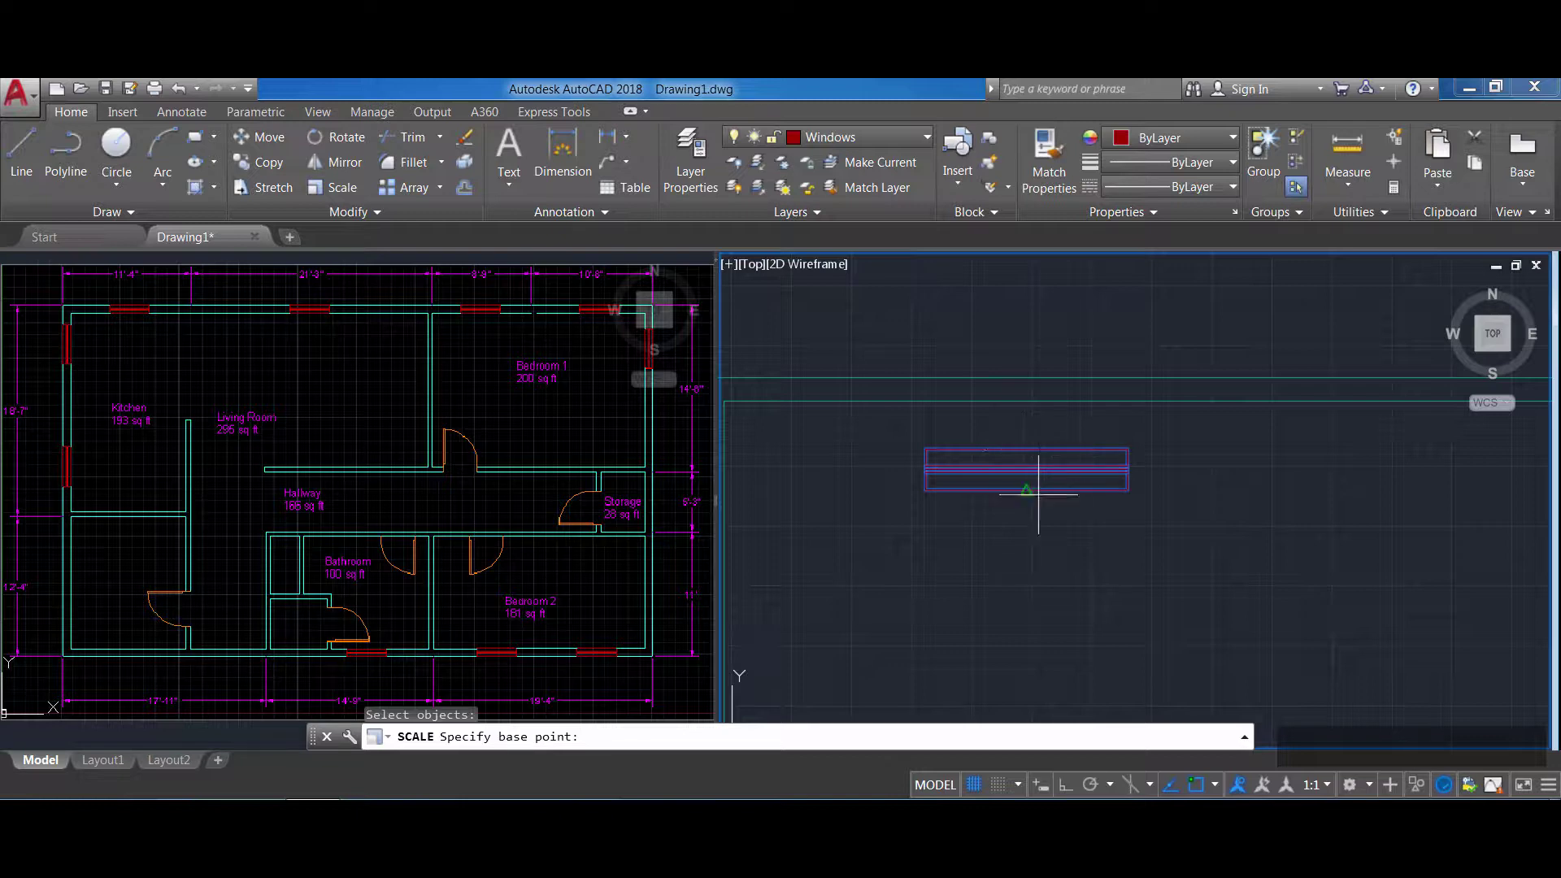
pyautogui.click(1026, 489)
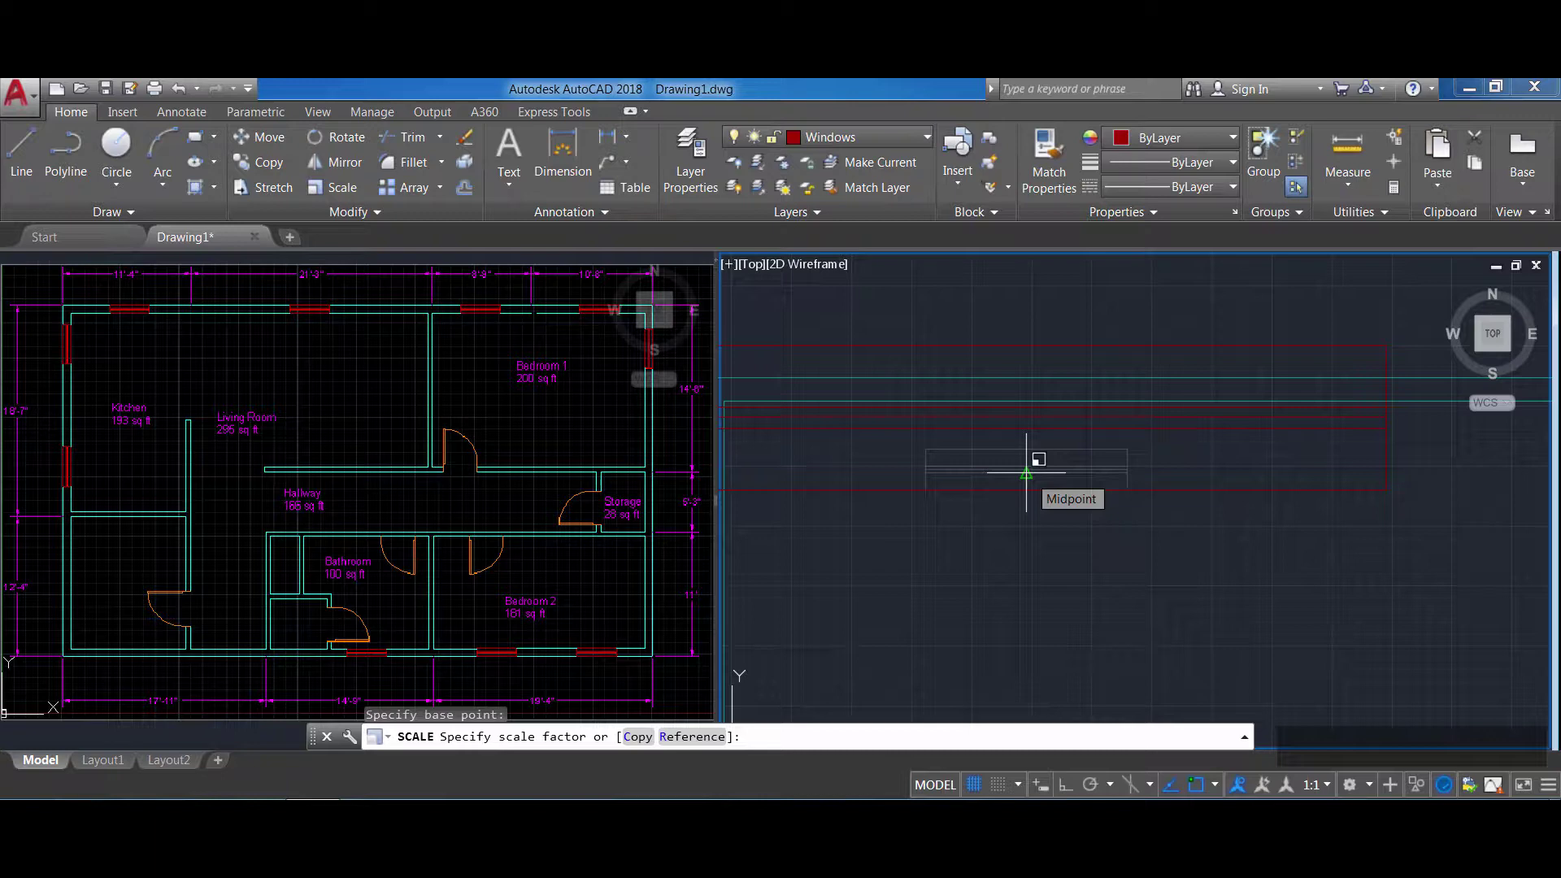
pyautogui.press('Escape')
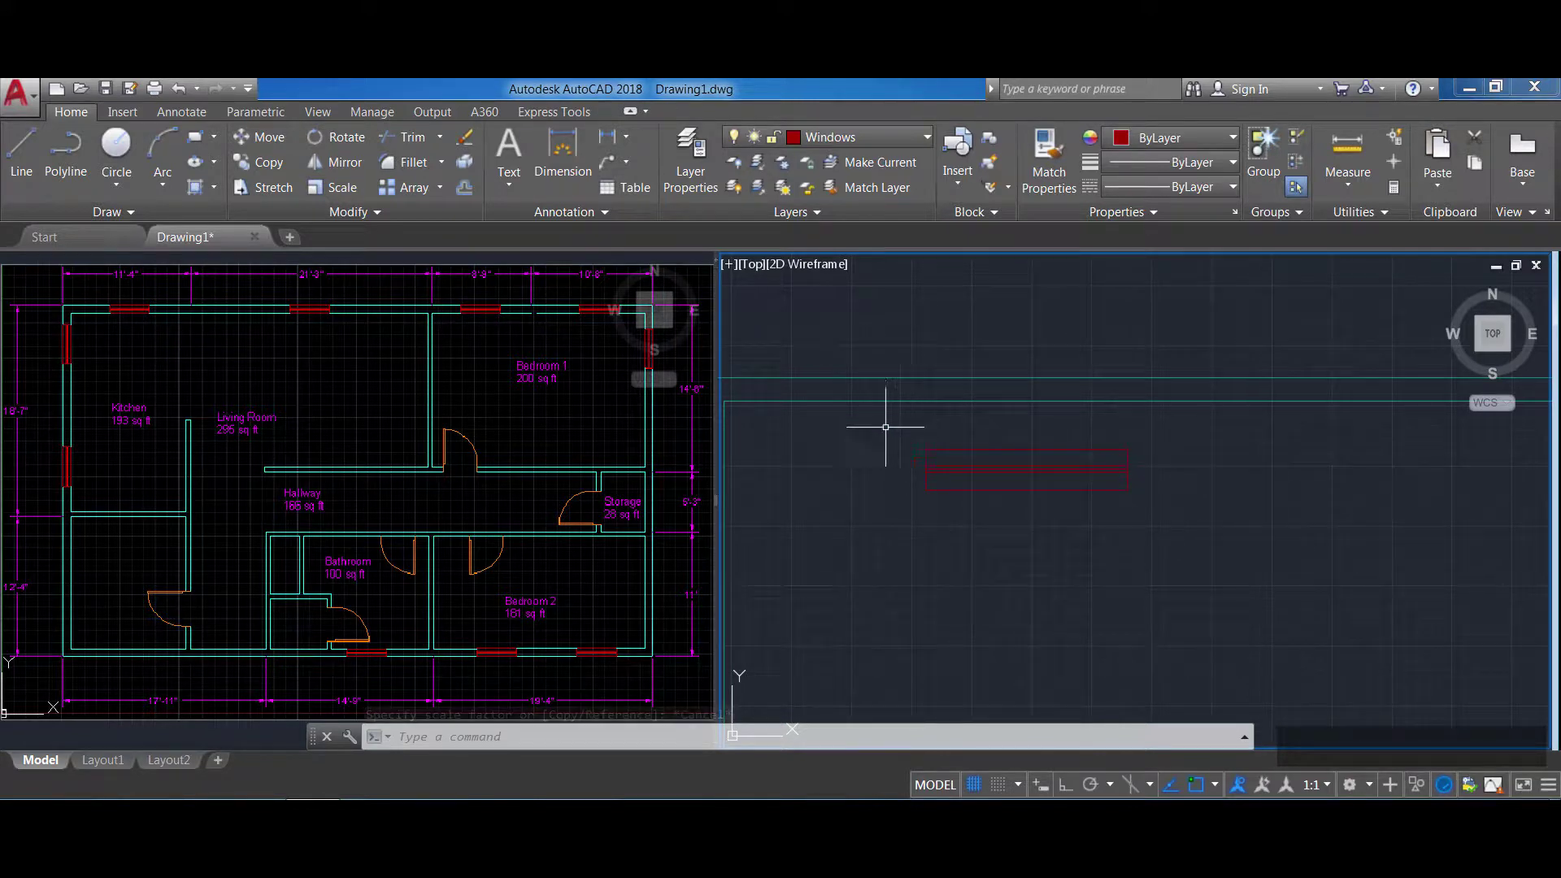
# Draw a 5-inch (0'5) vertical line with Ortho on, just left of the window block
pyautogui.write('l')
pyautogui.press('Return')
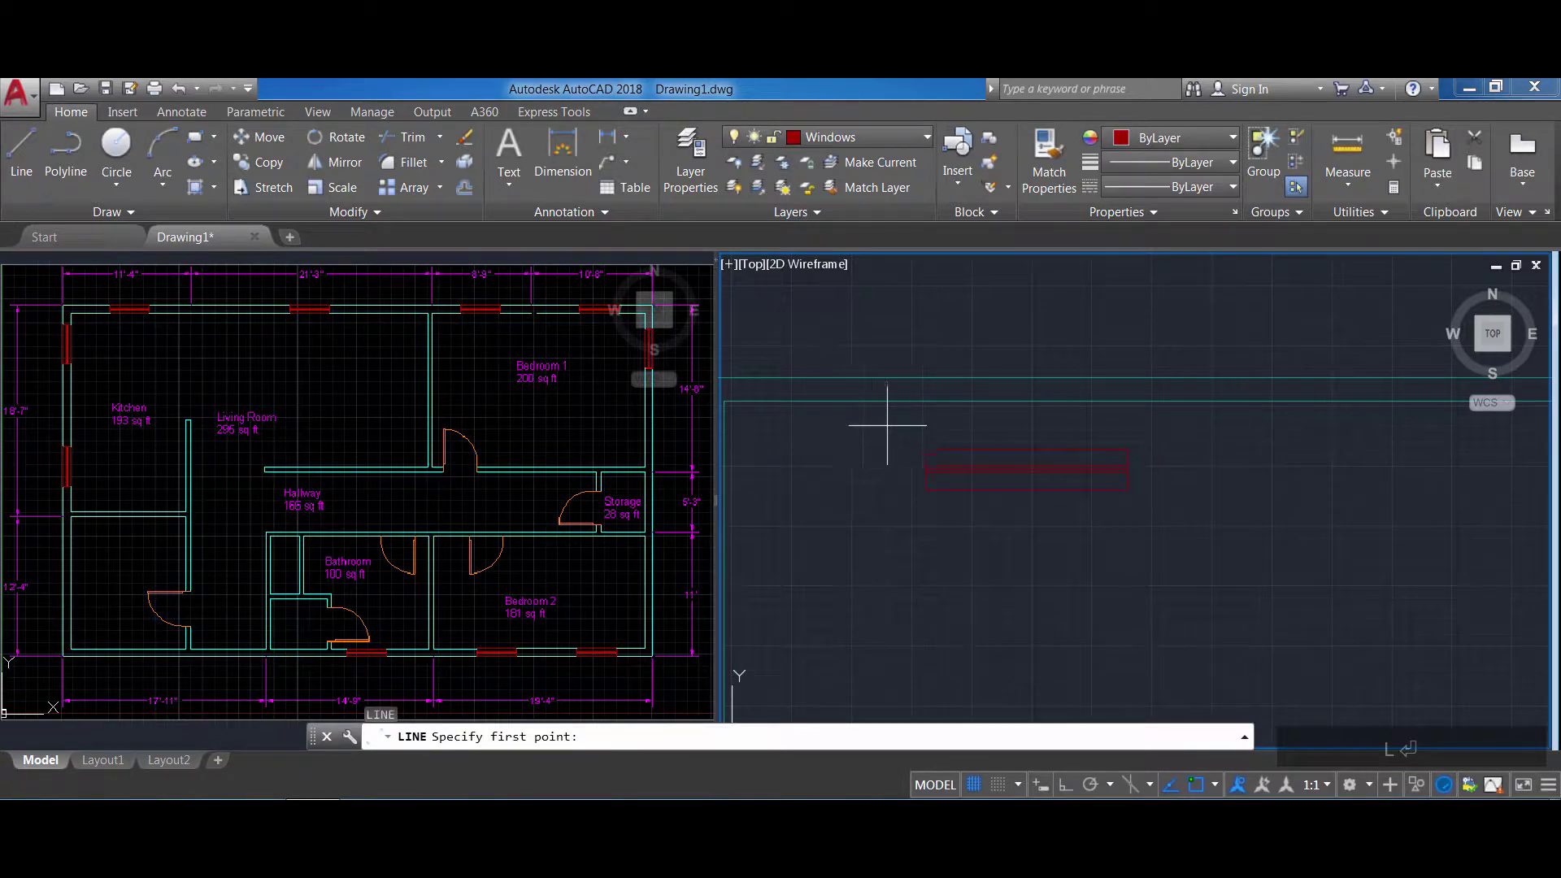
pyautogui.click(860, 431)
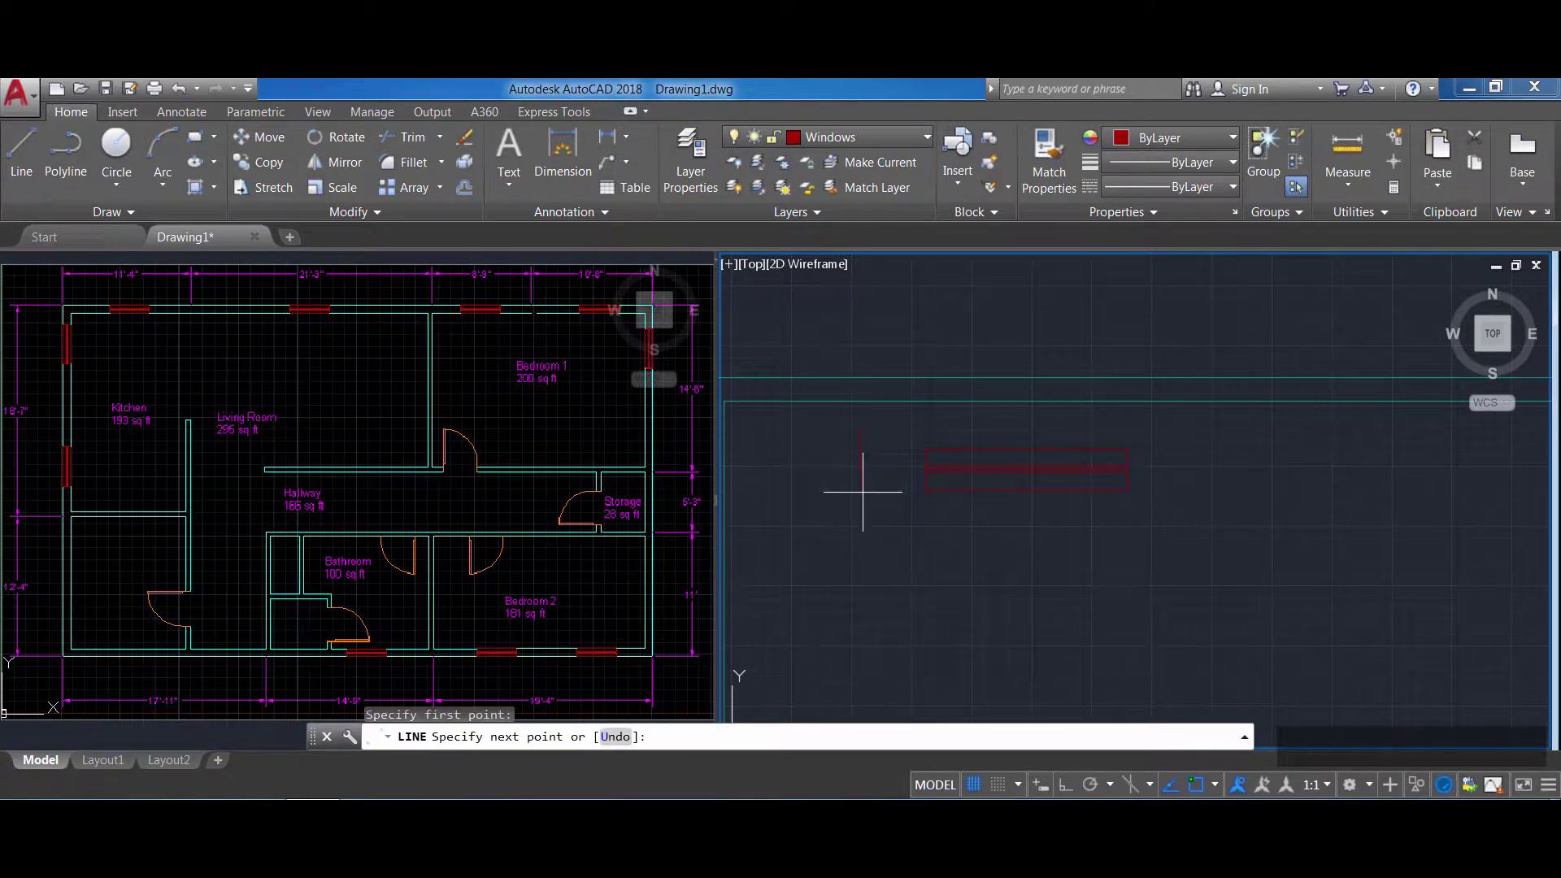
pyautogui.press('F8')
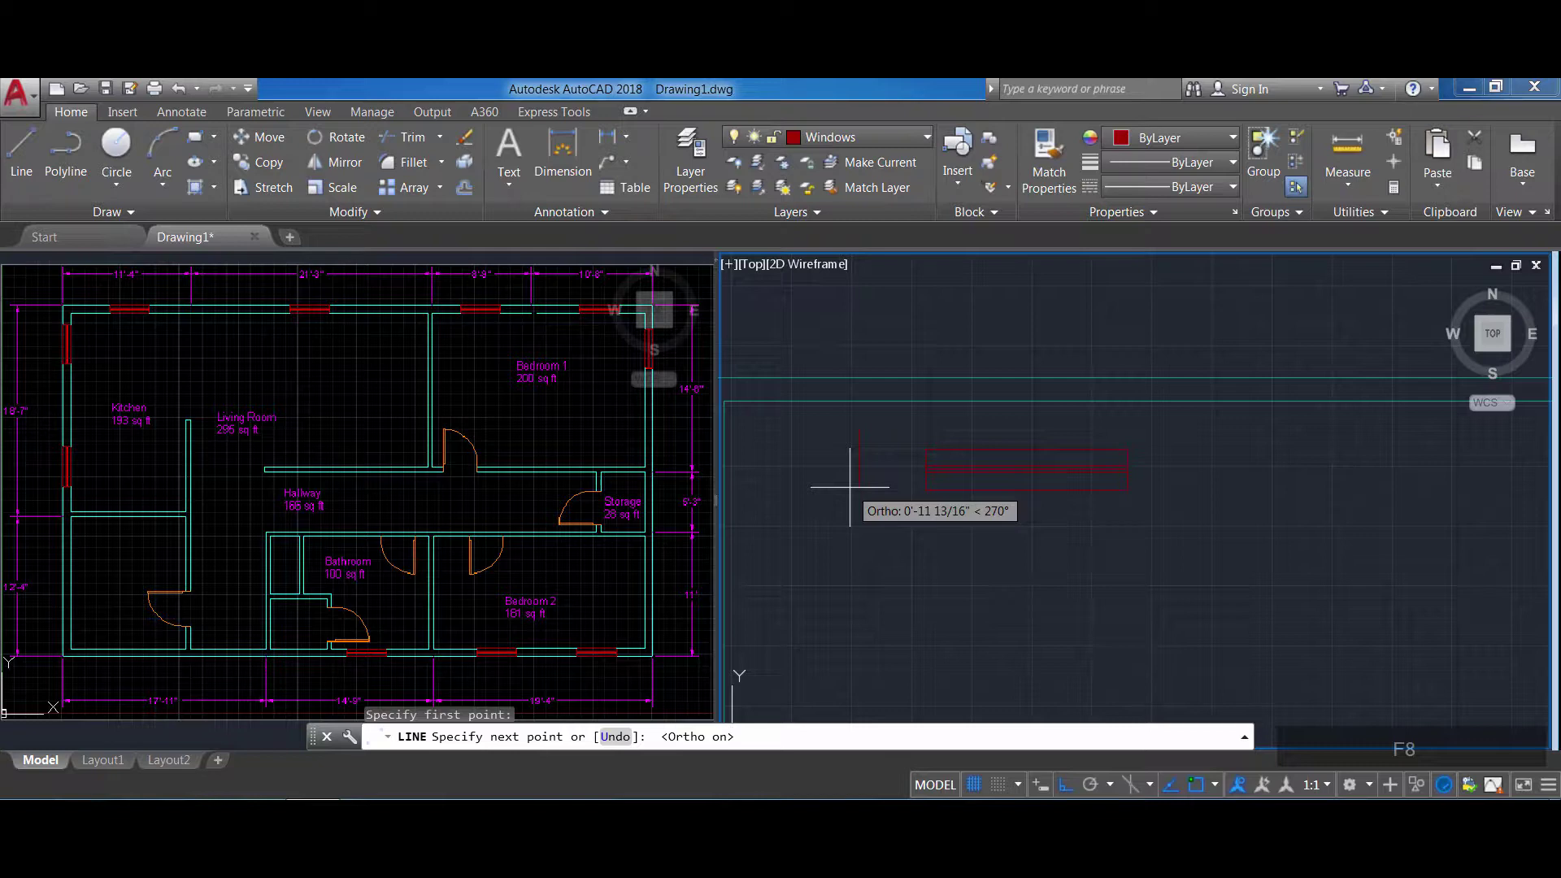
pyautogui.write("0'5")
pyautogui.press('Return')
pyautogui.press('Escape')
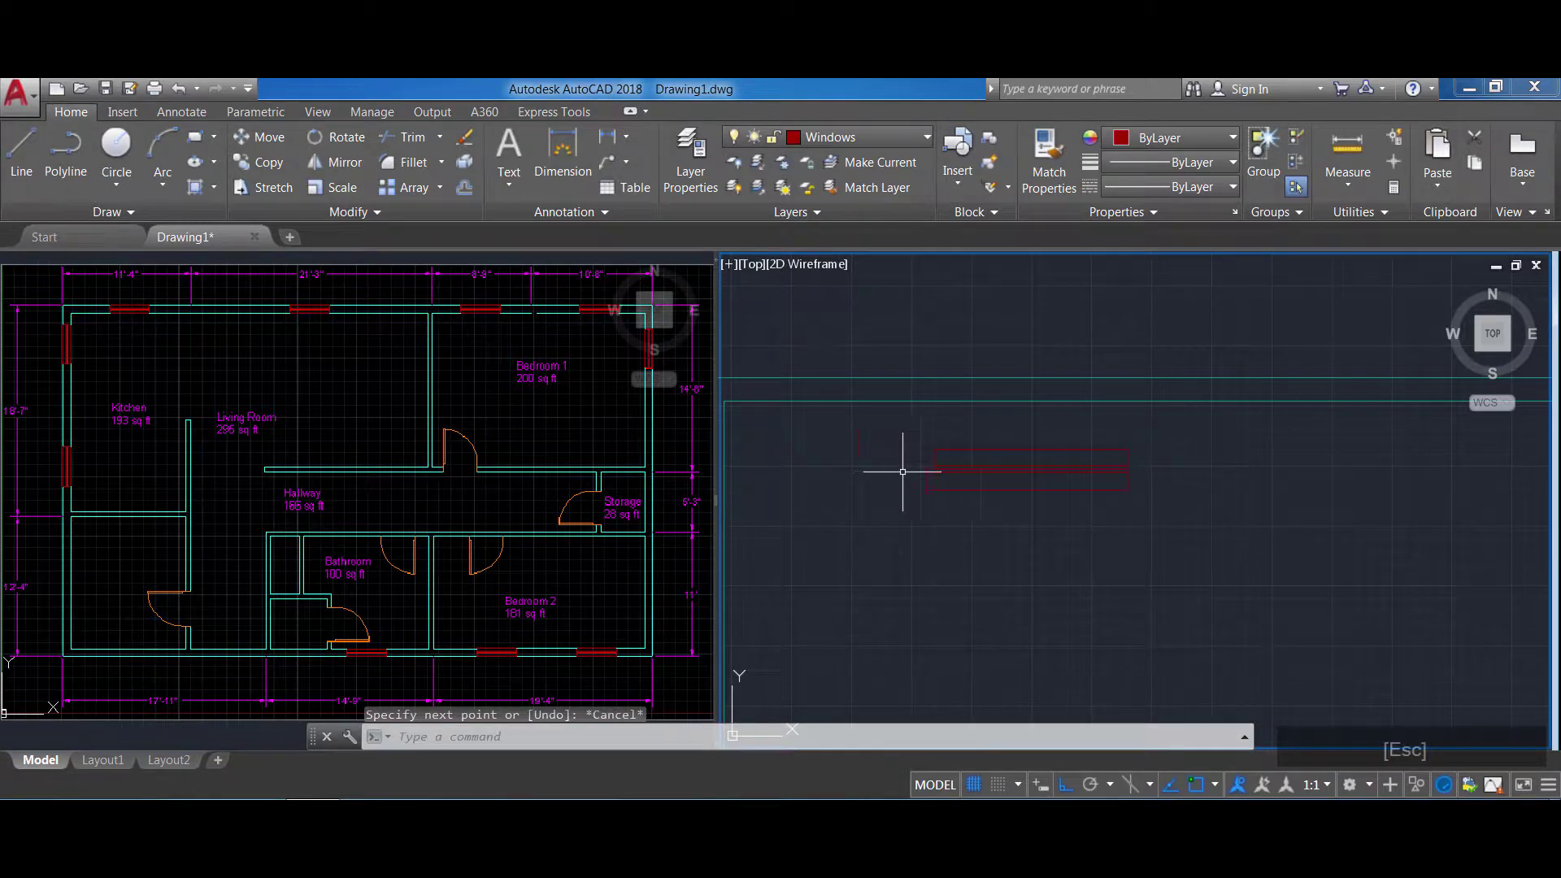
pyautogui.scroll(3, 892, 463)
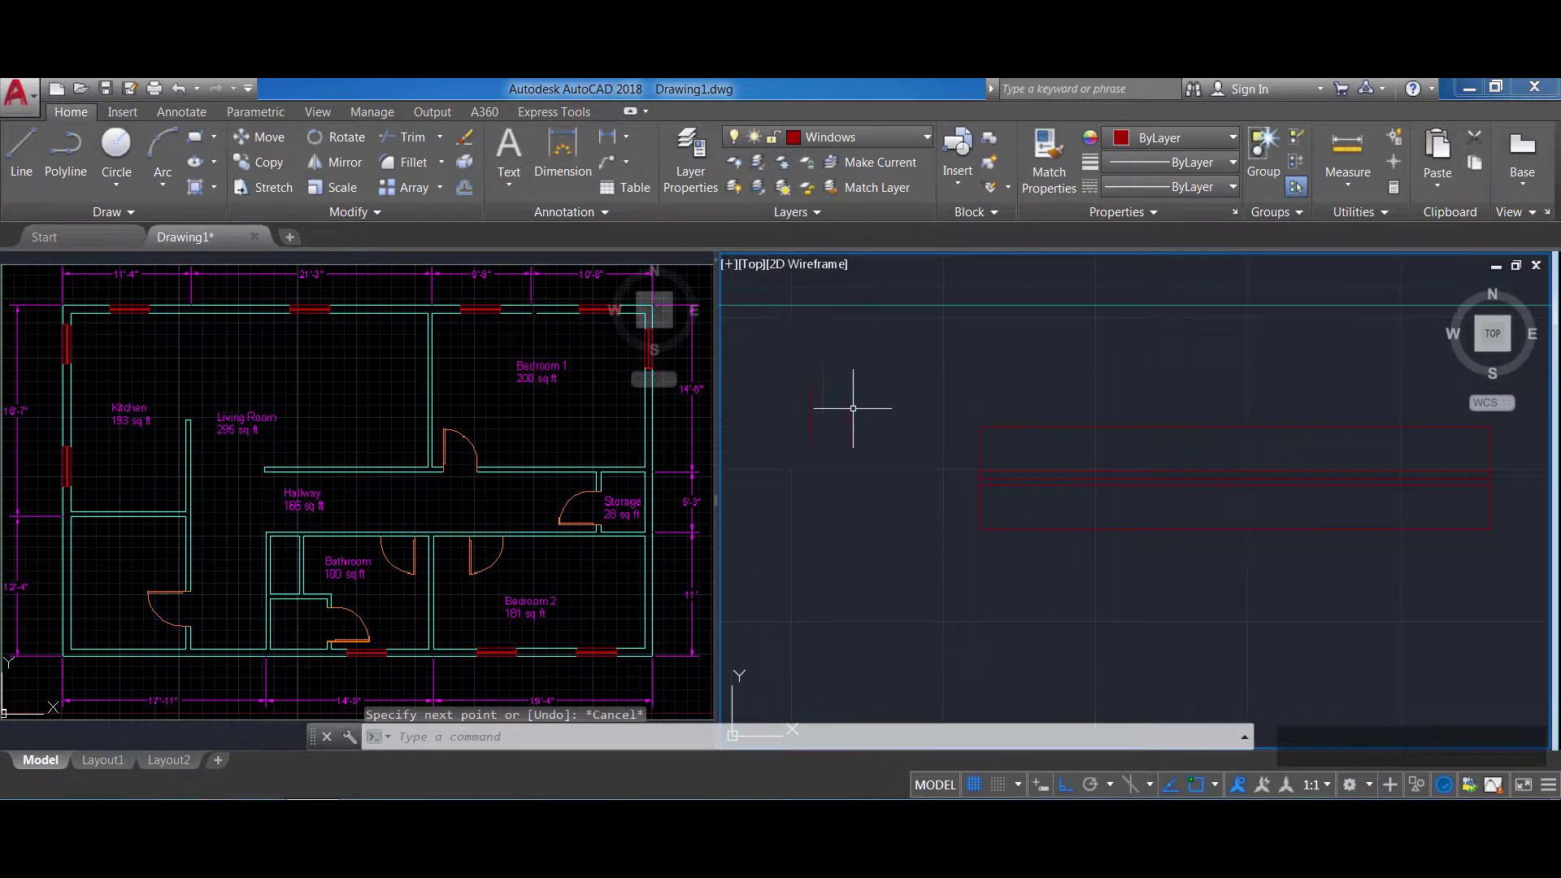
pyautogui.scroll(-3, 860, 422)
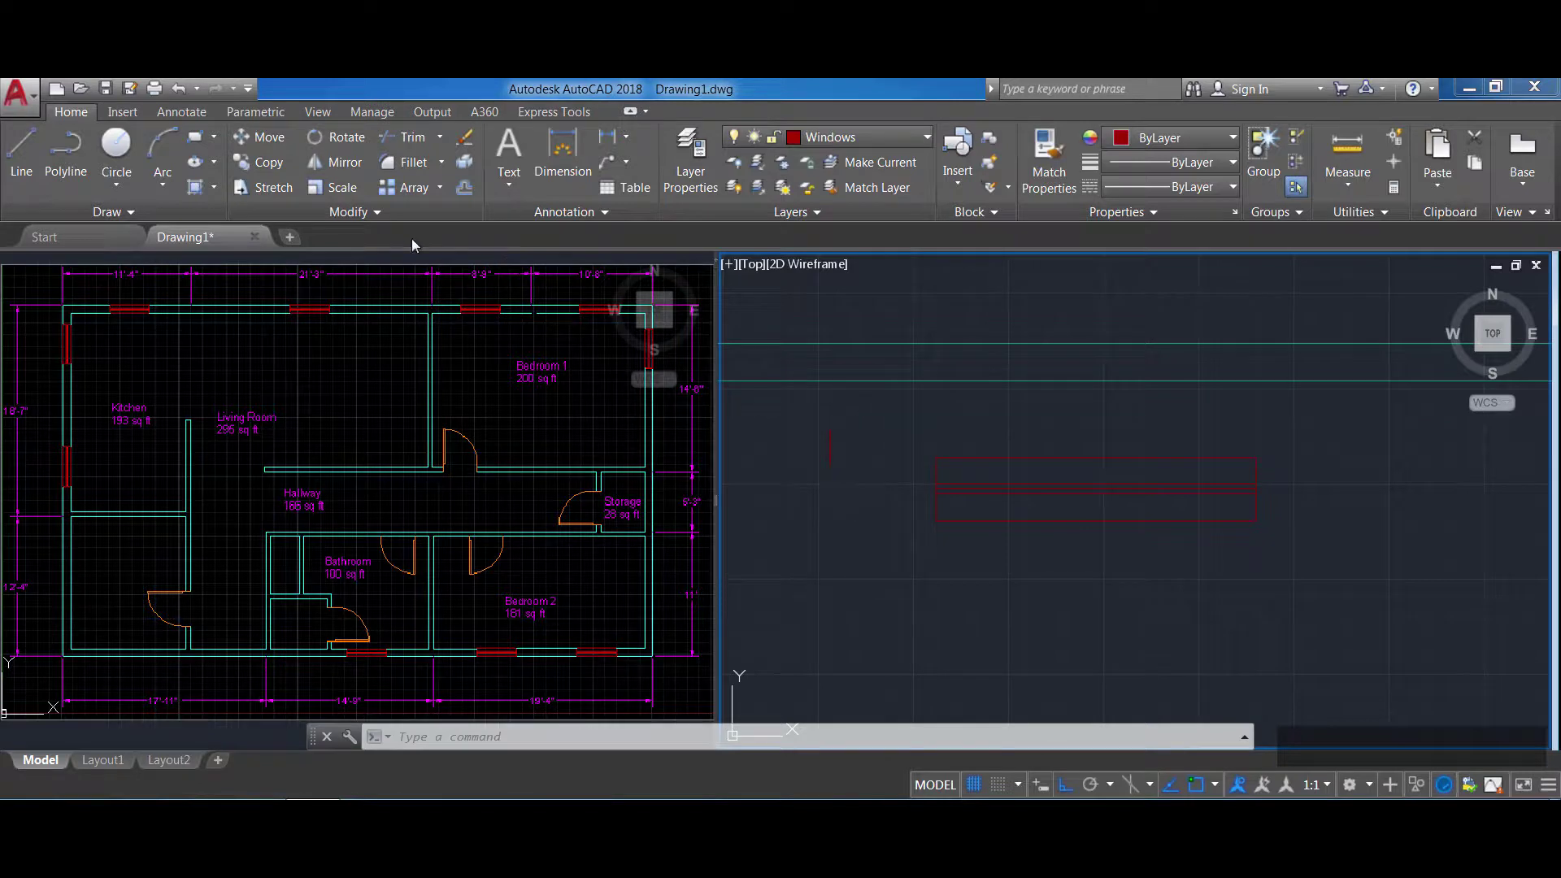
# Start SCALE on the window block, with the base point at its bottom-edge midpoint
pyautogui.click(342, 189)
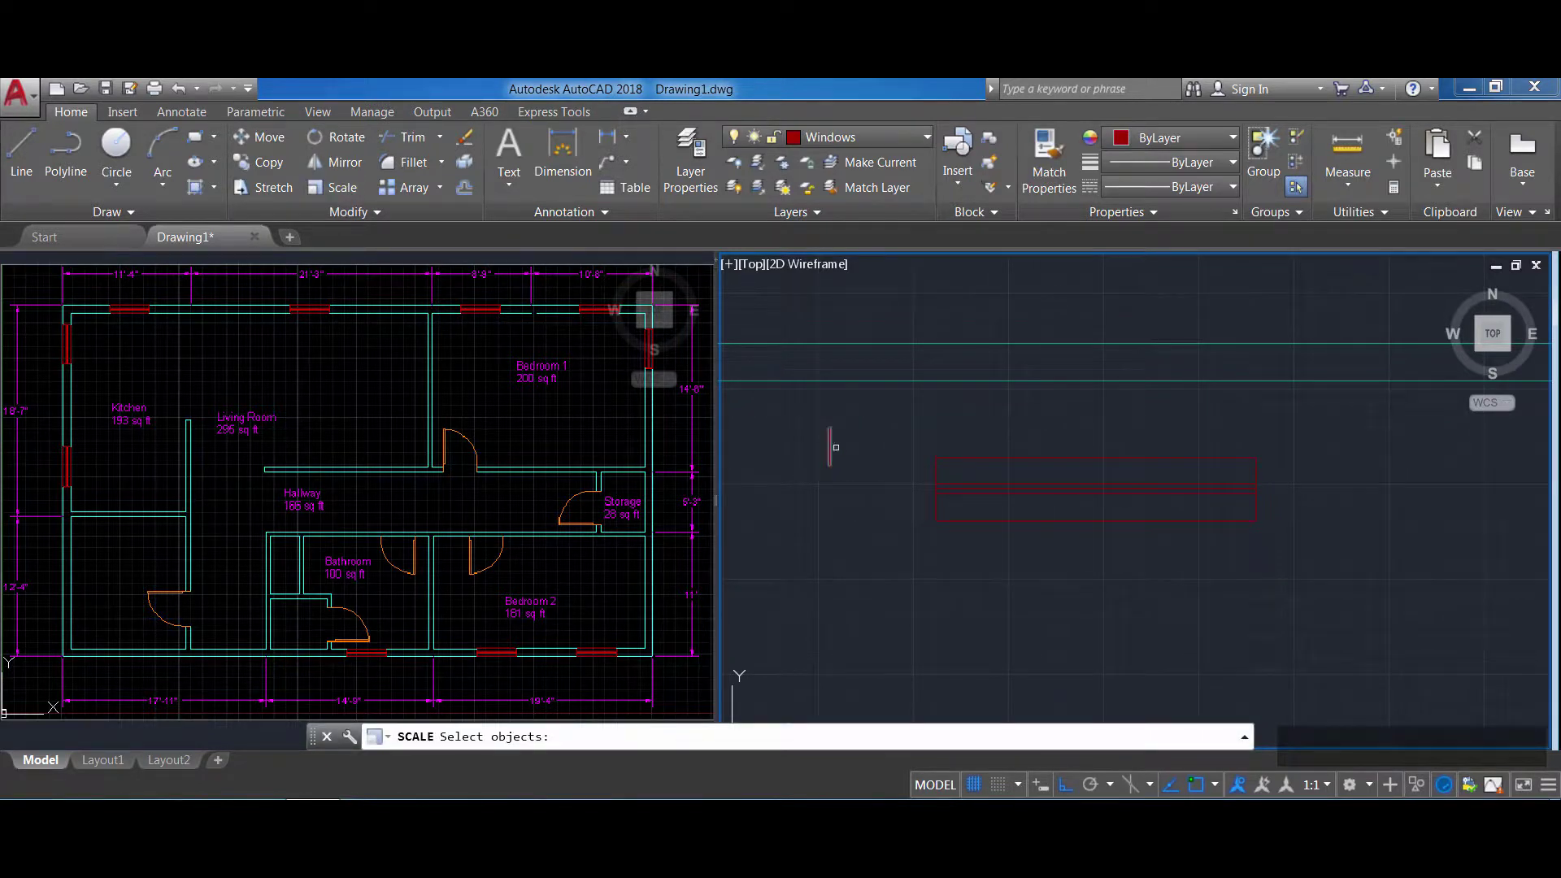
pyautogui.click(923, 478)
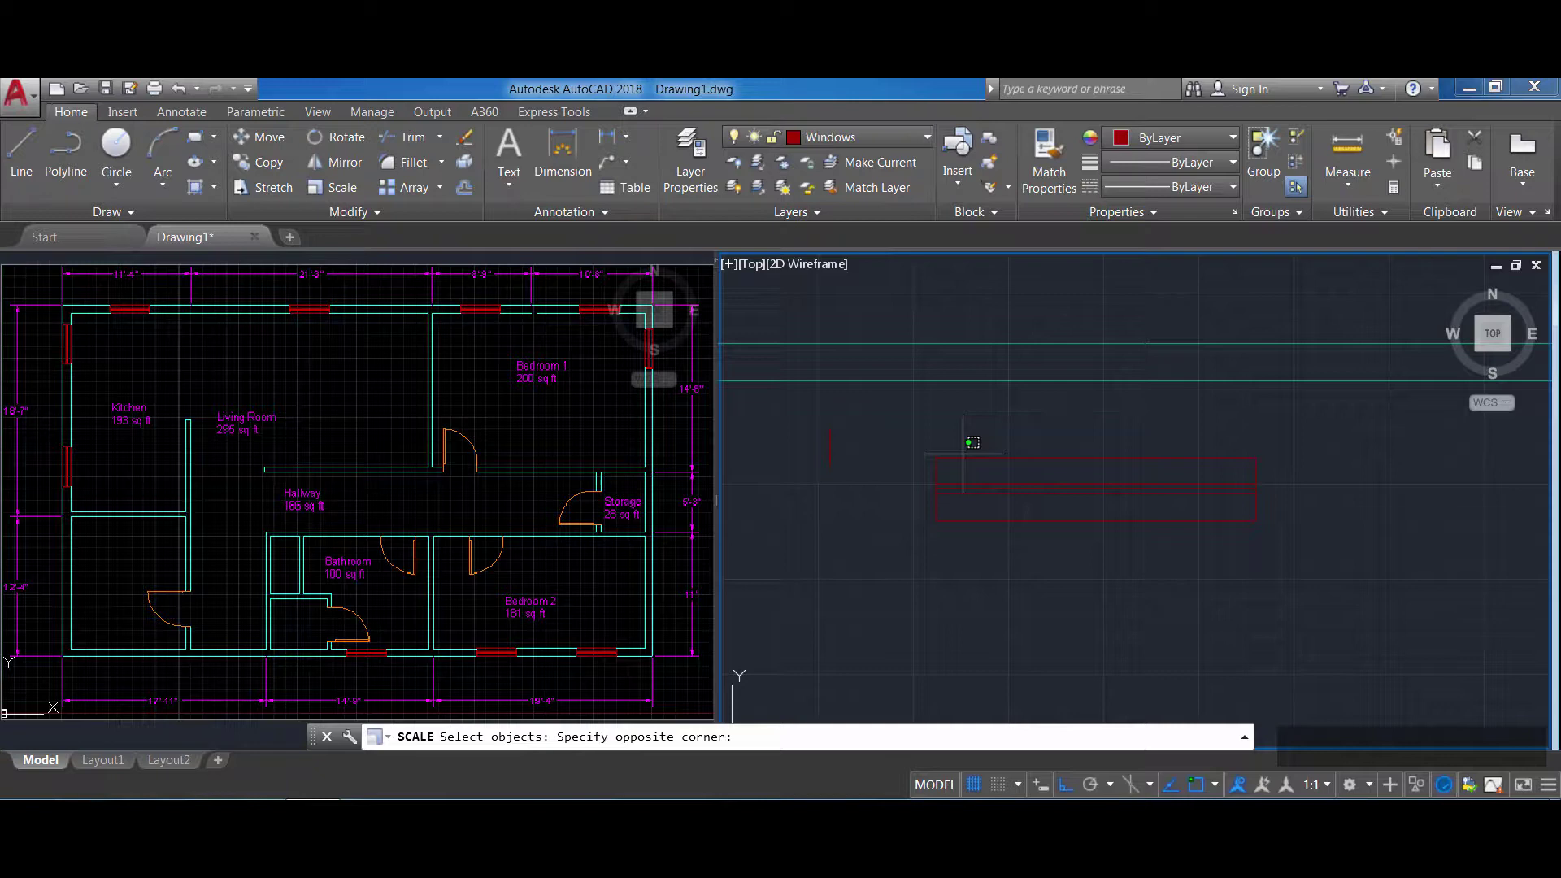
pyautogui.click(985, 462)
pyautogui.click(1038, 538)
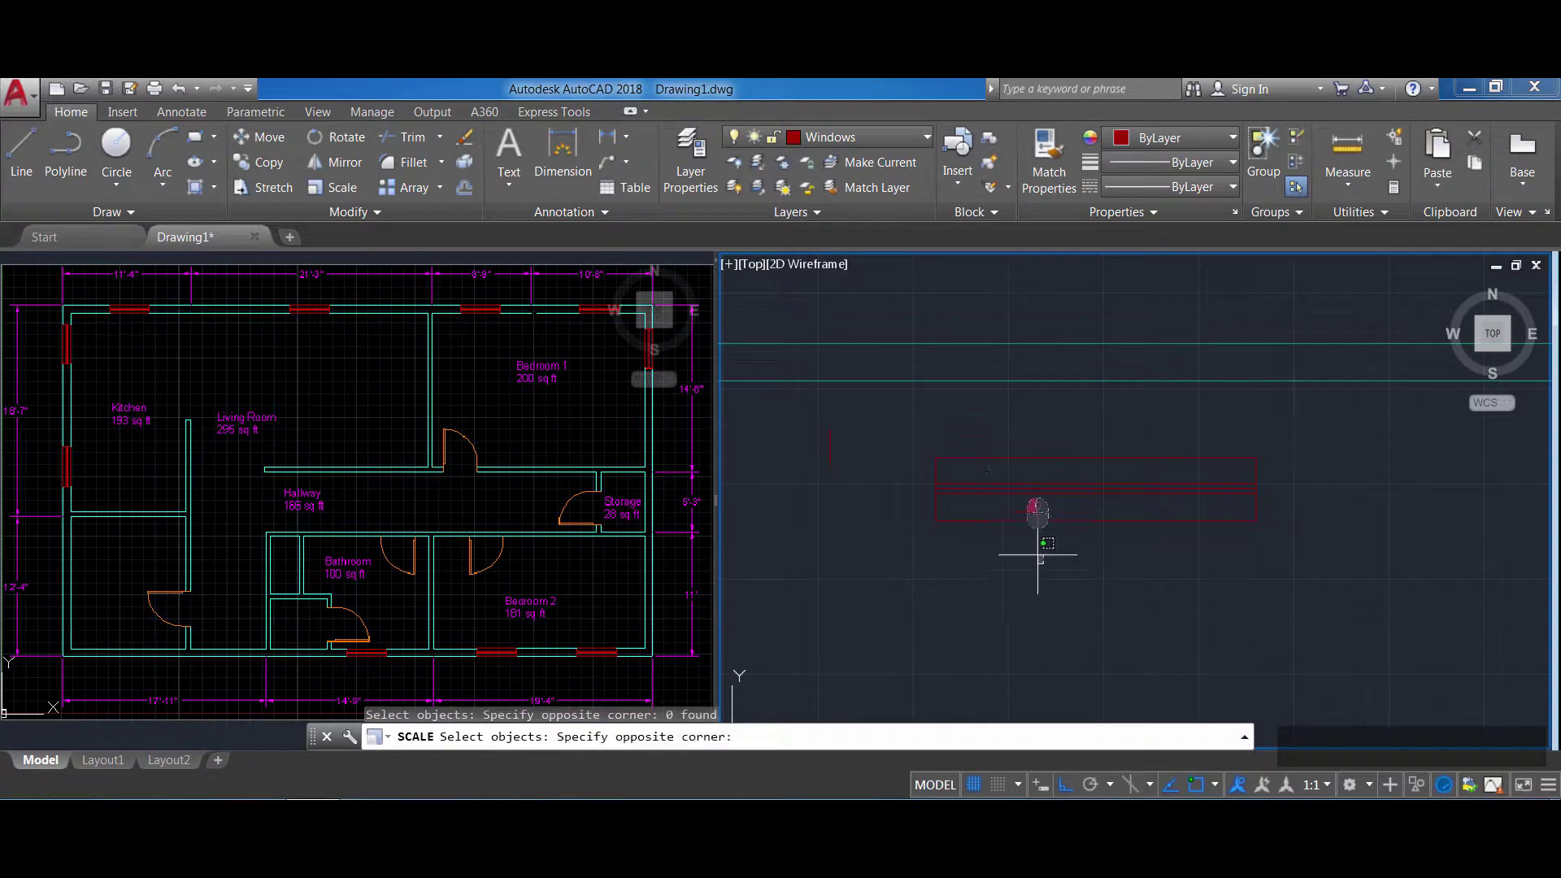
pyautogui.click(990, 479)
pyautogui.press('Return')
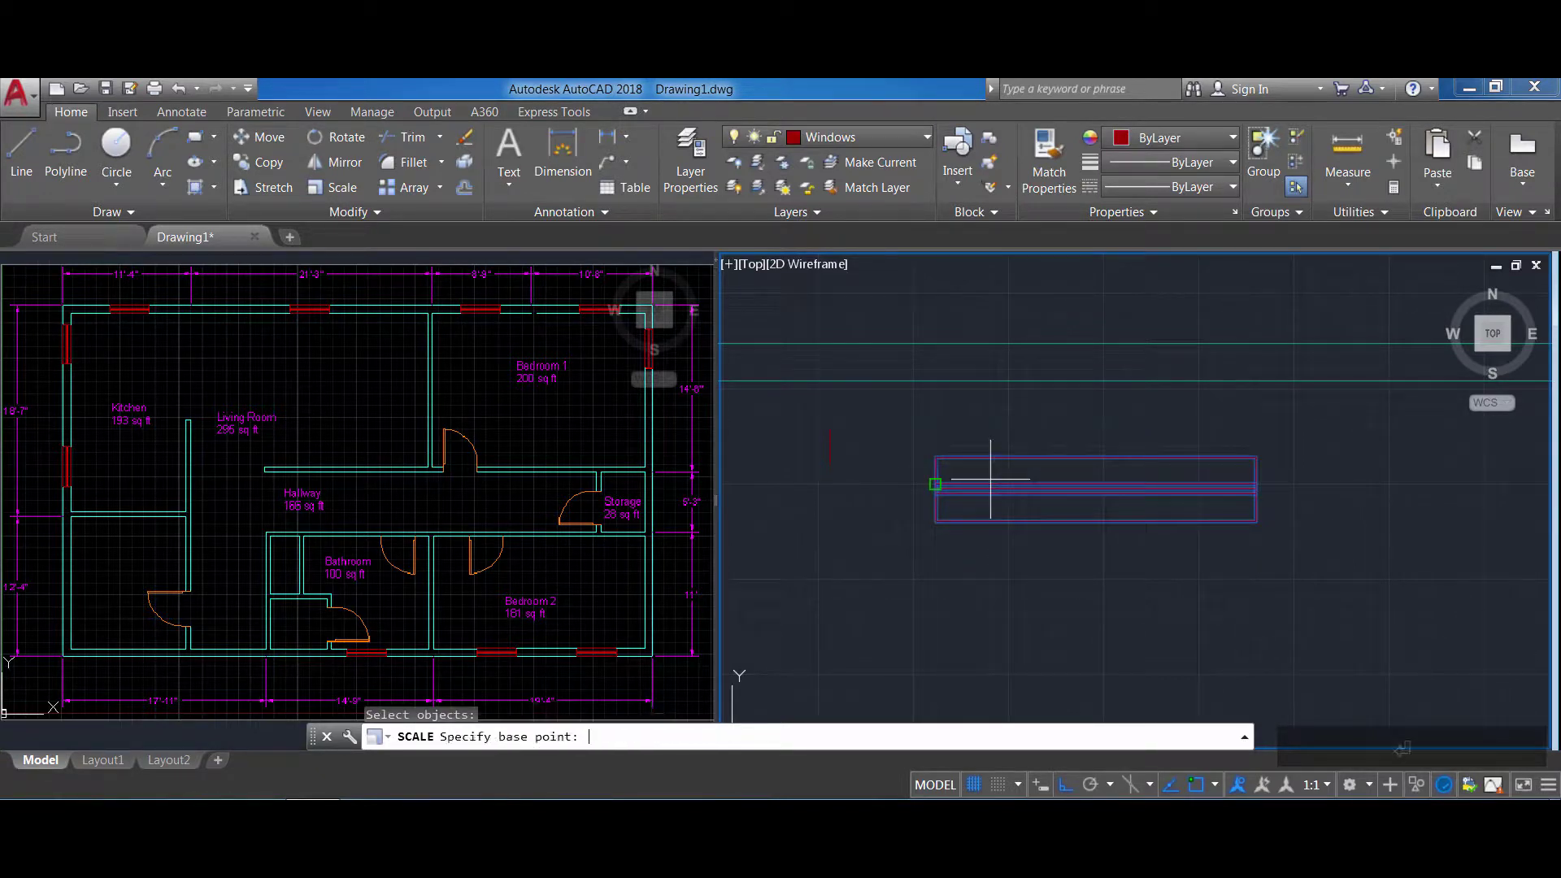
pyautogui.click(1095, 521)
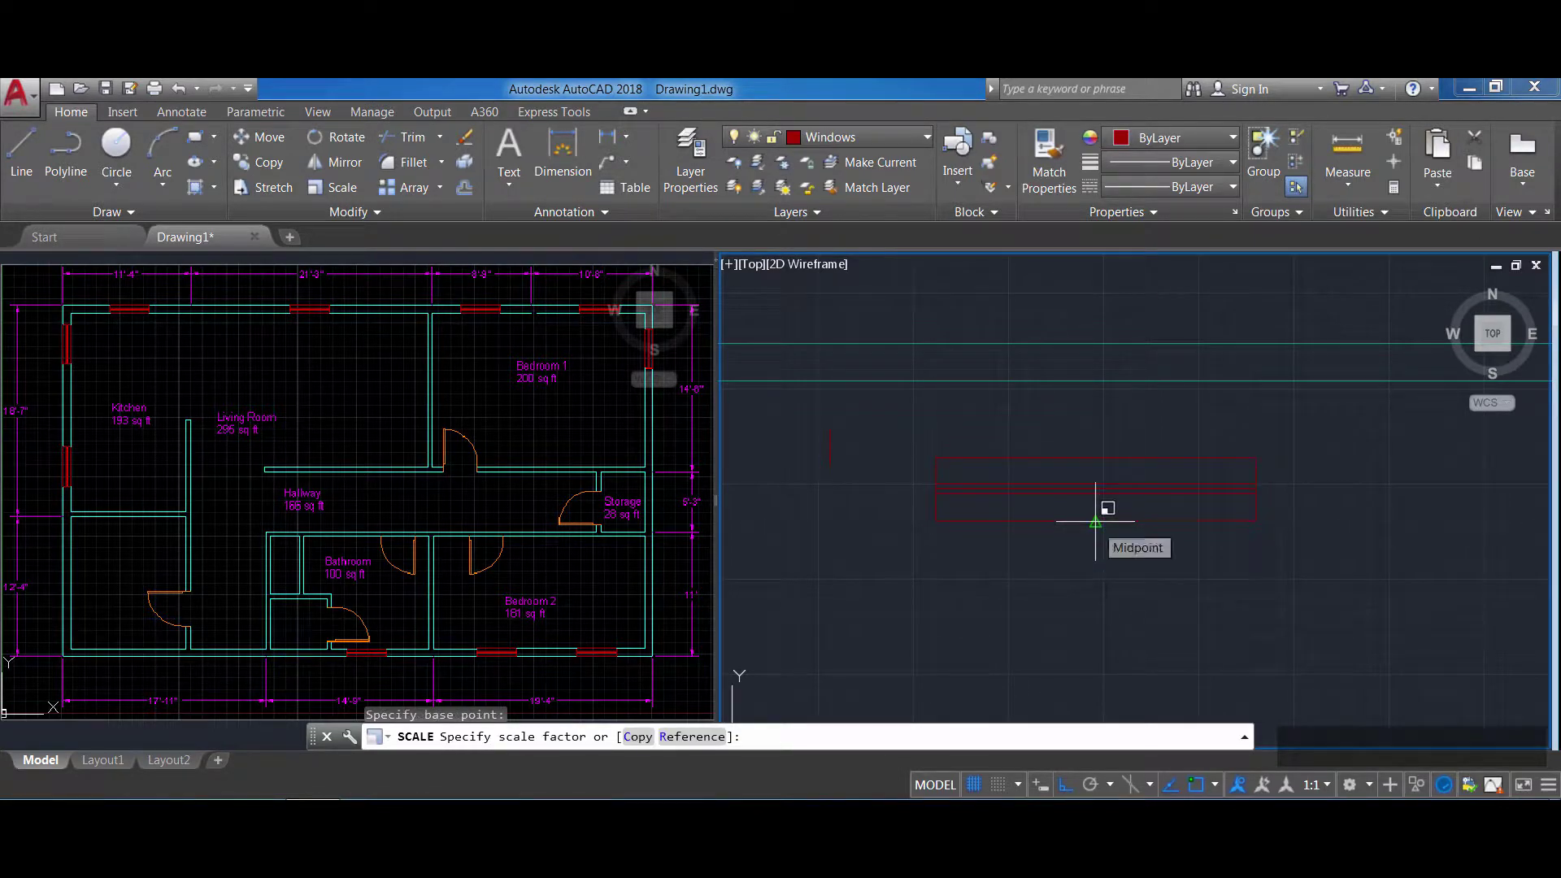
# Scale by Reference, using the block's left edge as reference and two picked points as the new length
pyautogui.write('R')
pyautogui.press('Return')
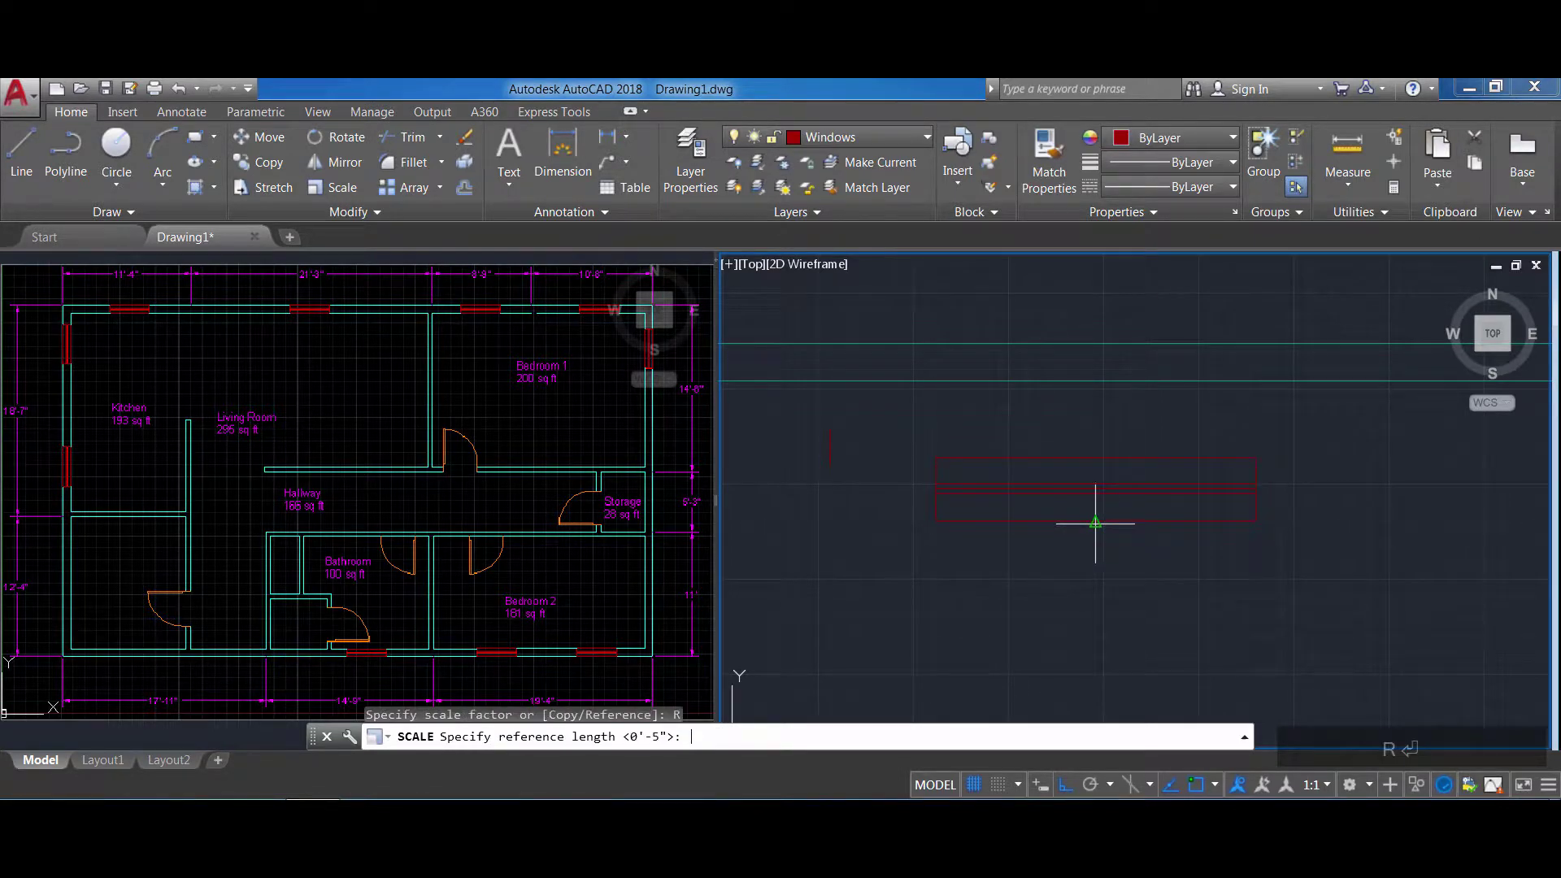
pyautogui.click(935, 521)
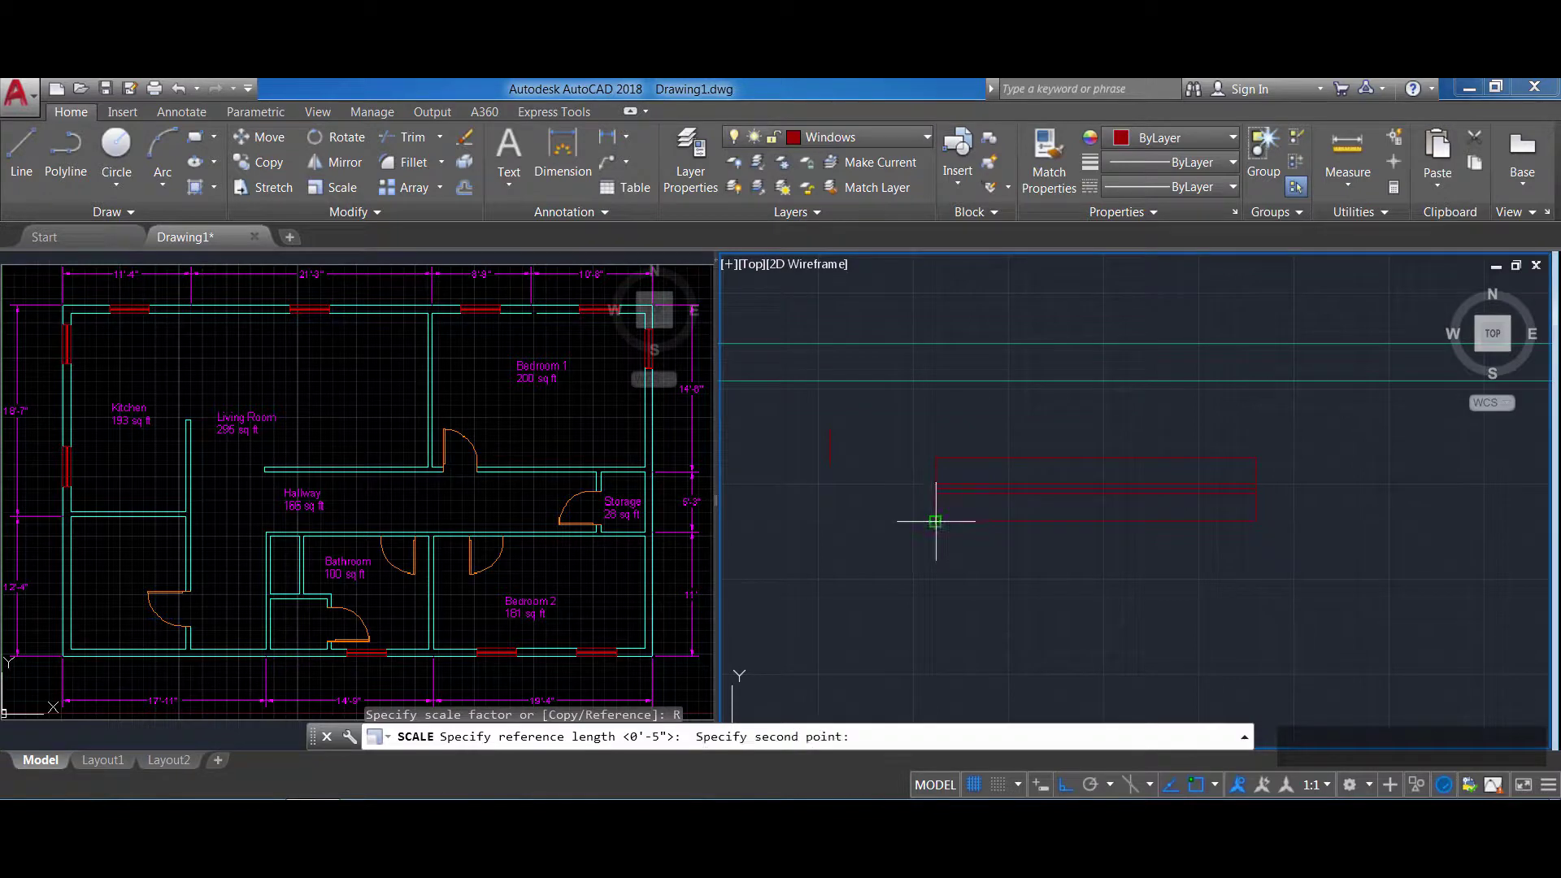
pyautogui.click(935, 456)
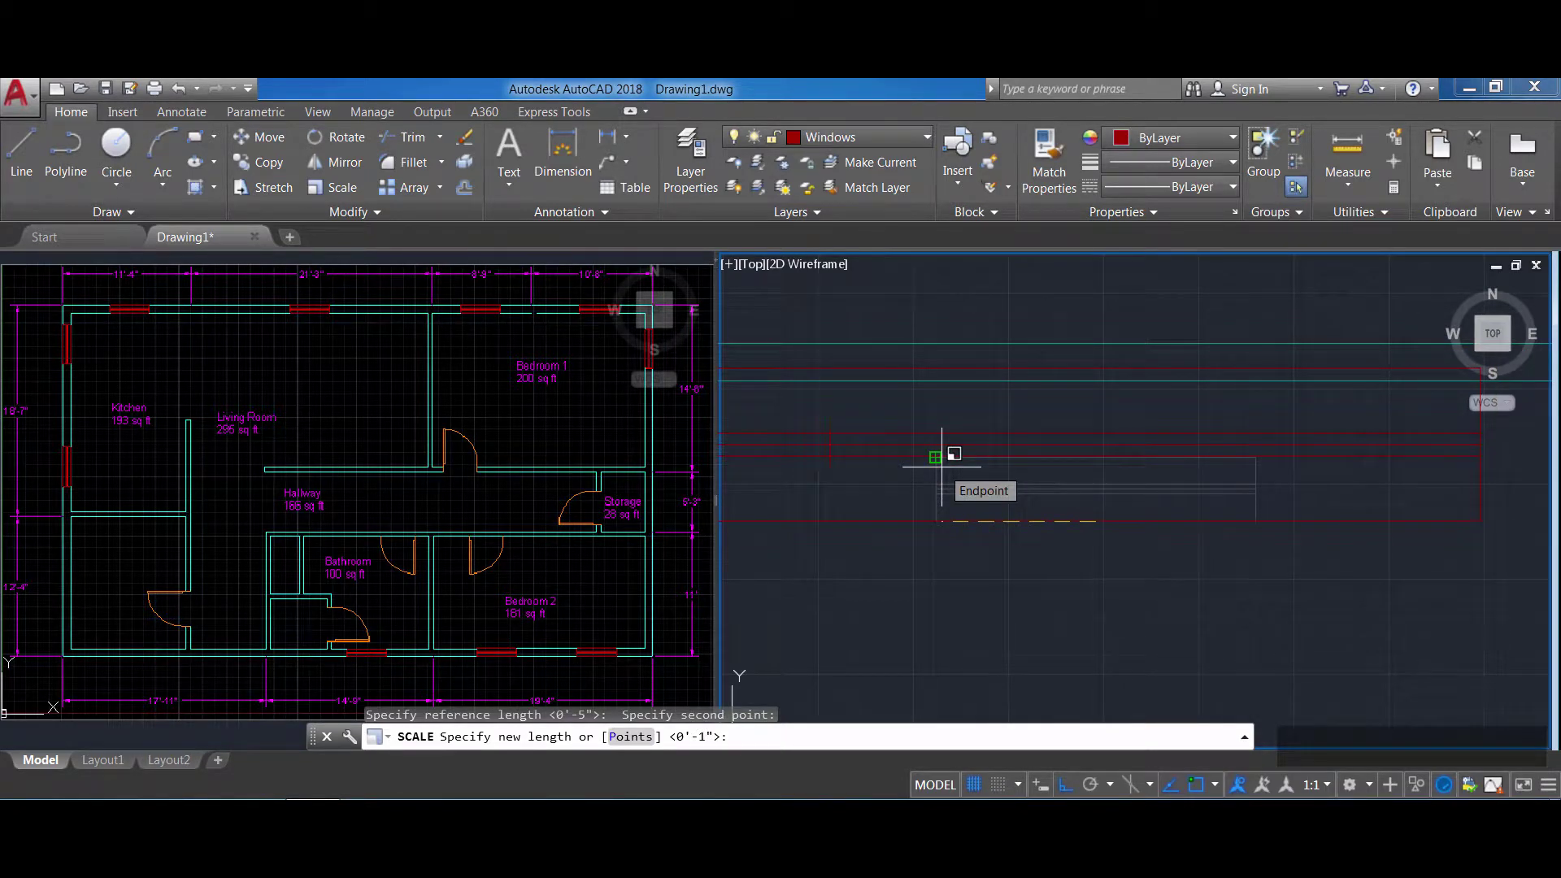
pyautogui.write('P')
pyautogui.press('Return')
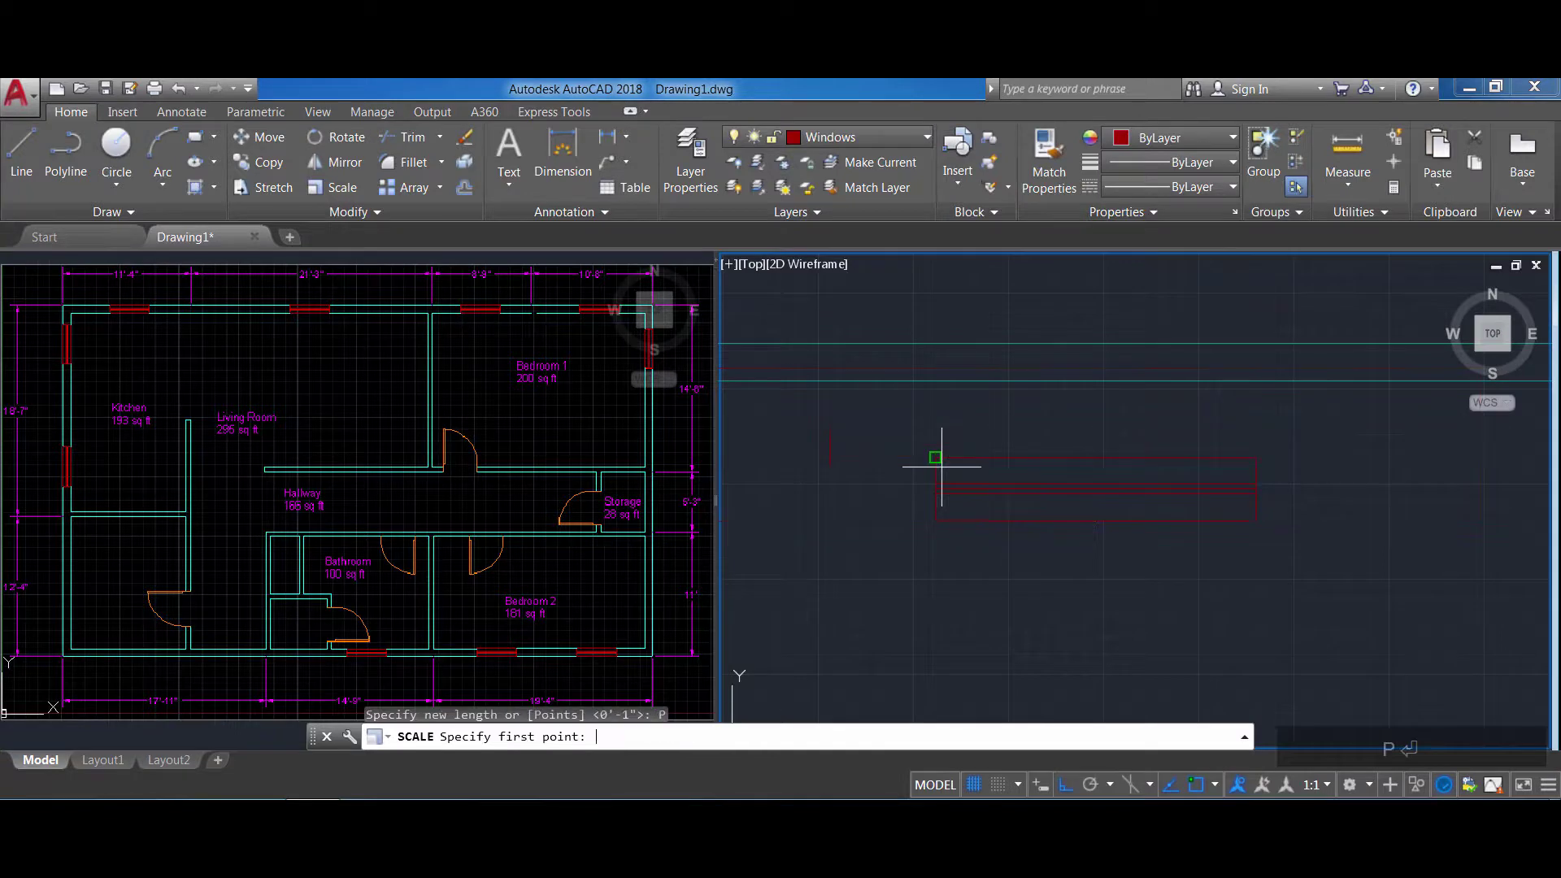
pyautogui.click(833, 452)
pyautogui.click(833, 431)
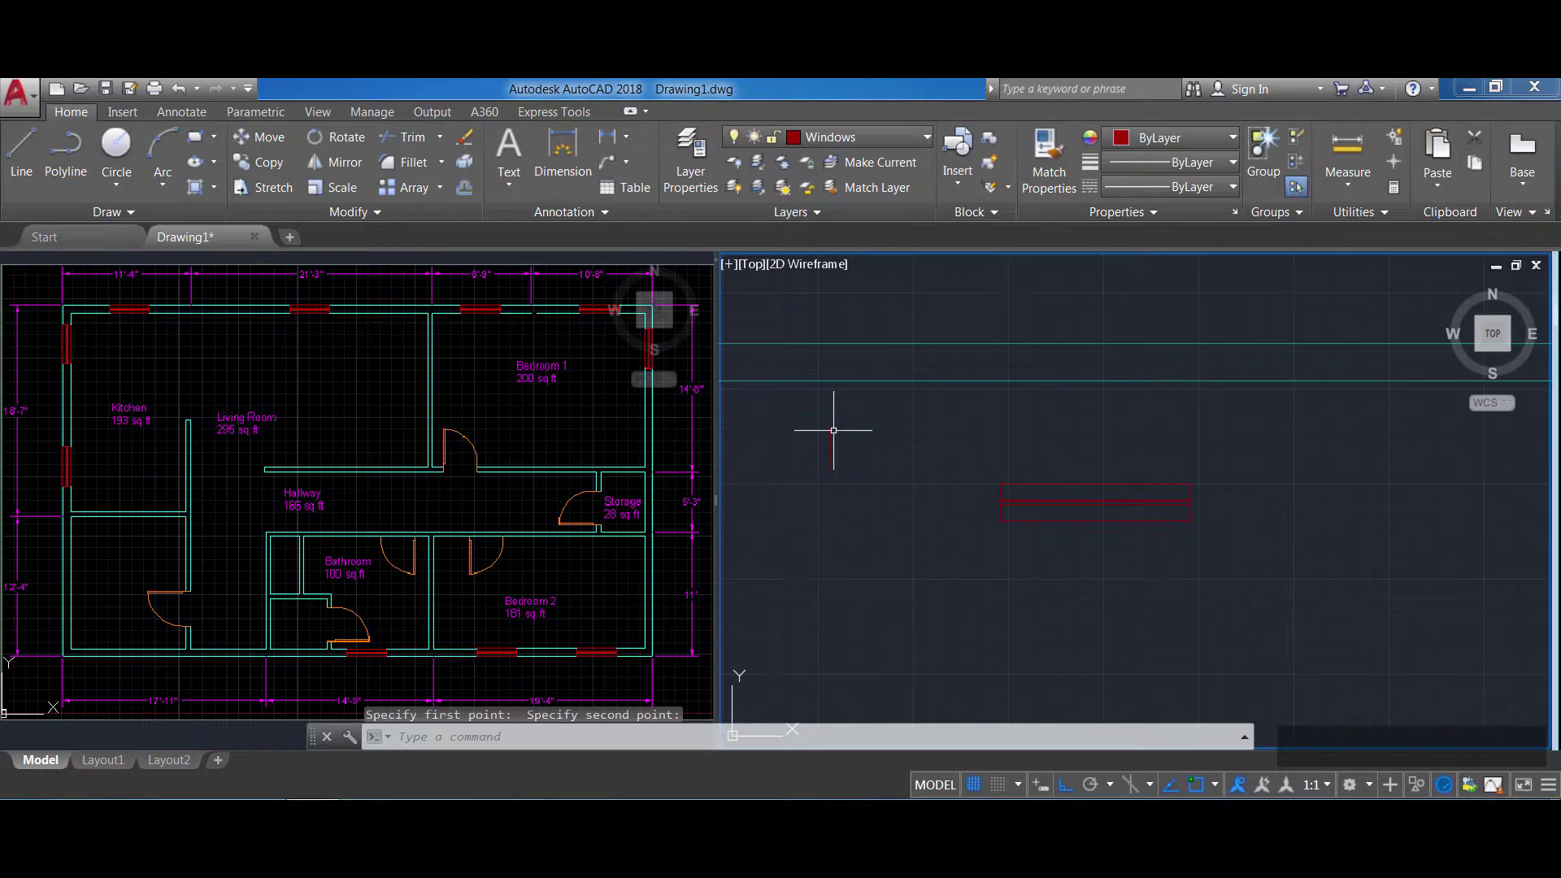
pyautogui.press('Return')
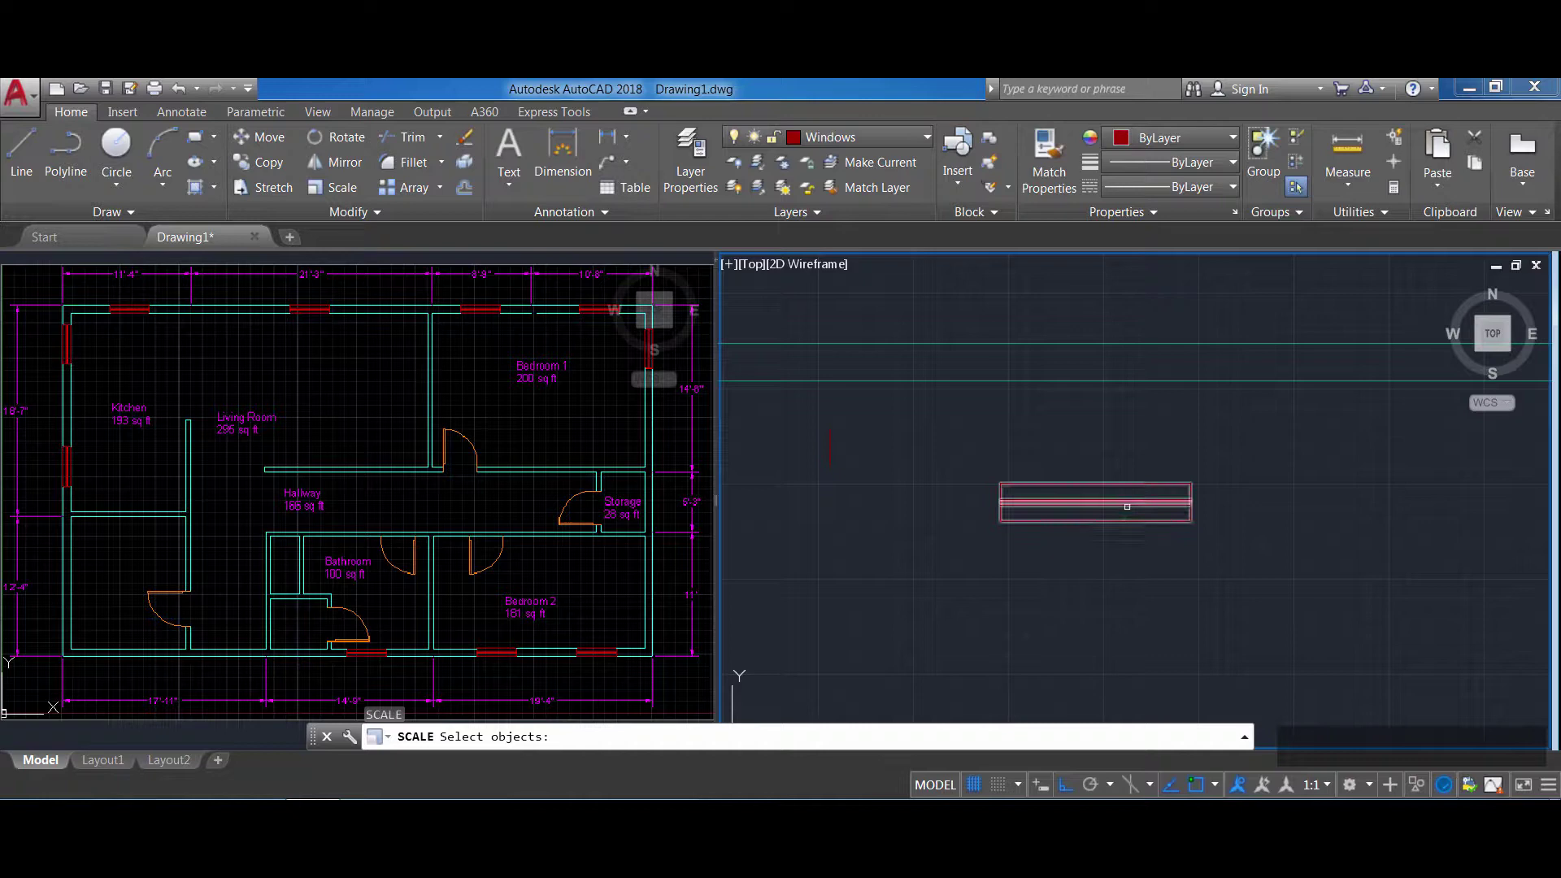
pyautogui.click(1081, 521)
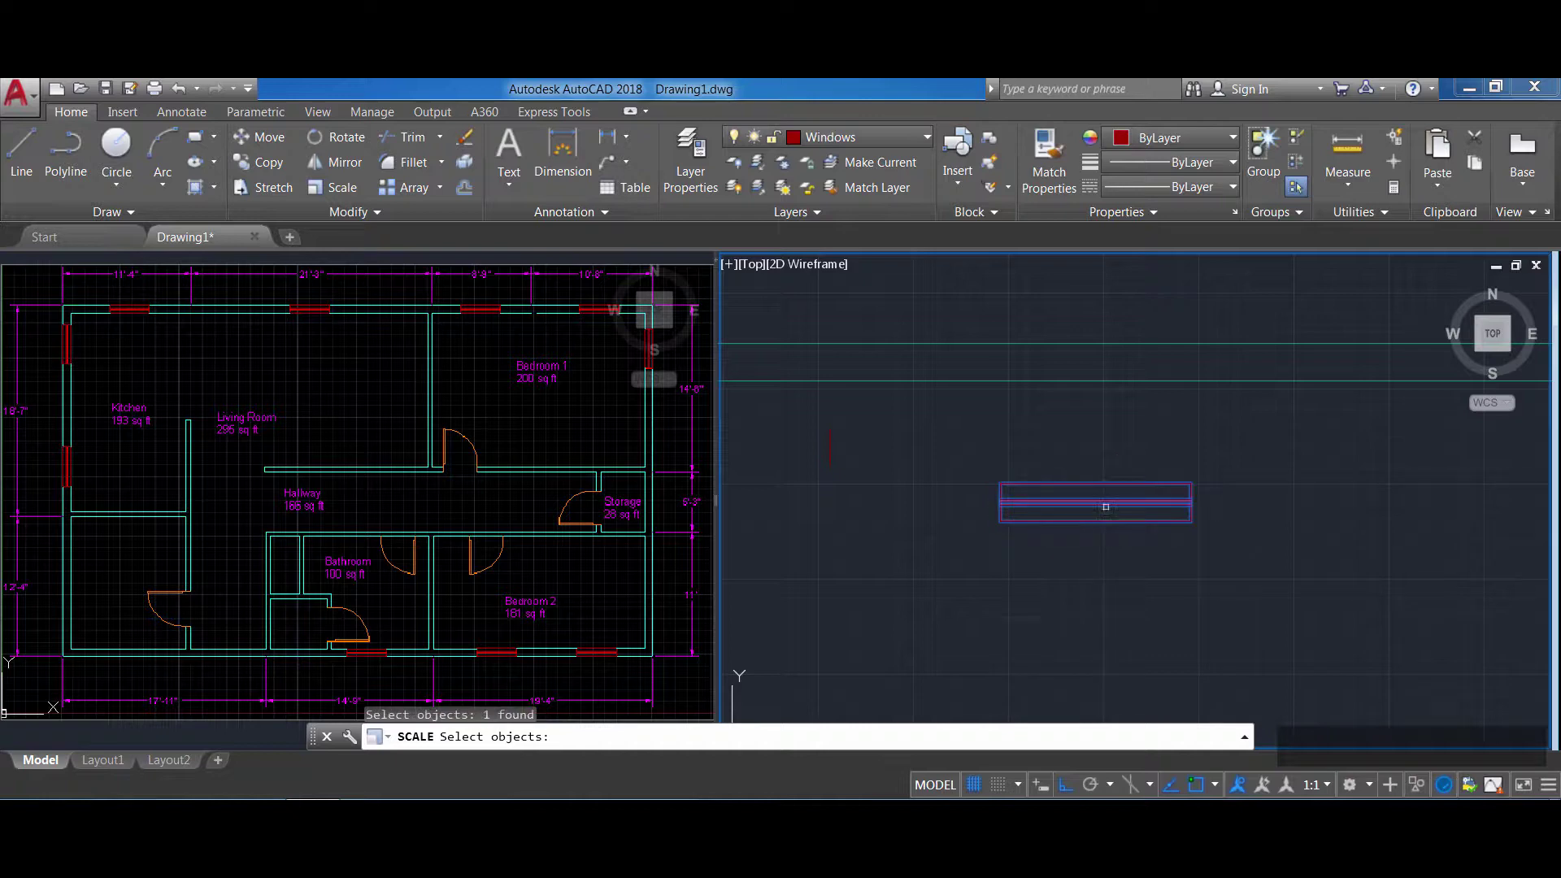
pyautogui.press('Escape')
pyautogui.press('Escape')
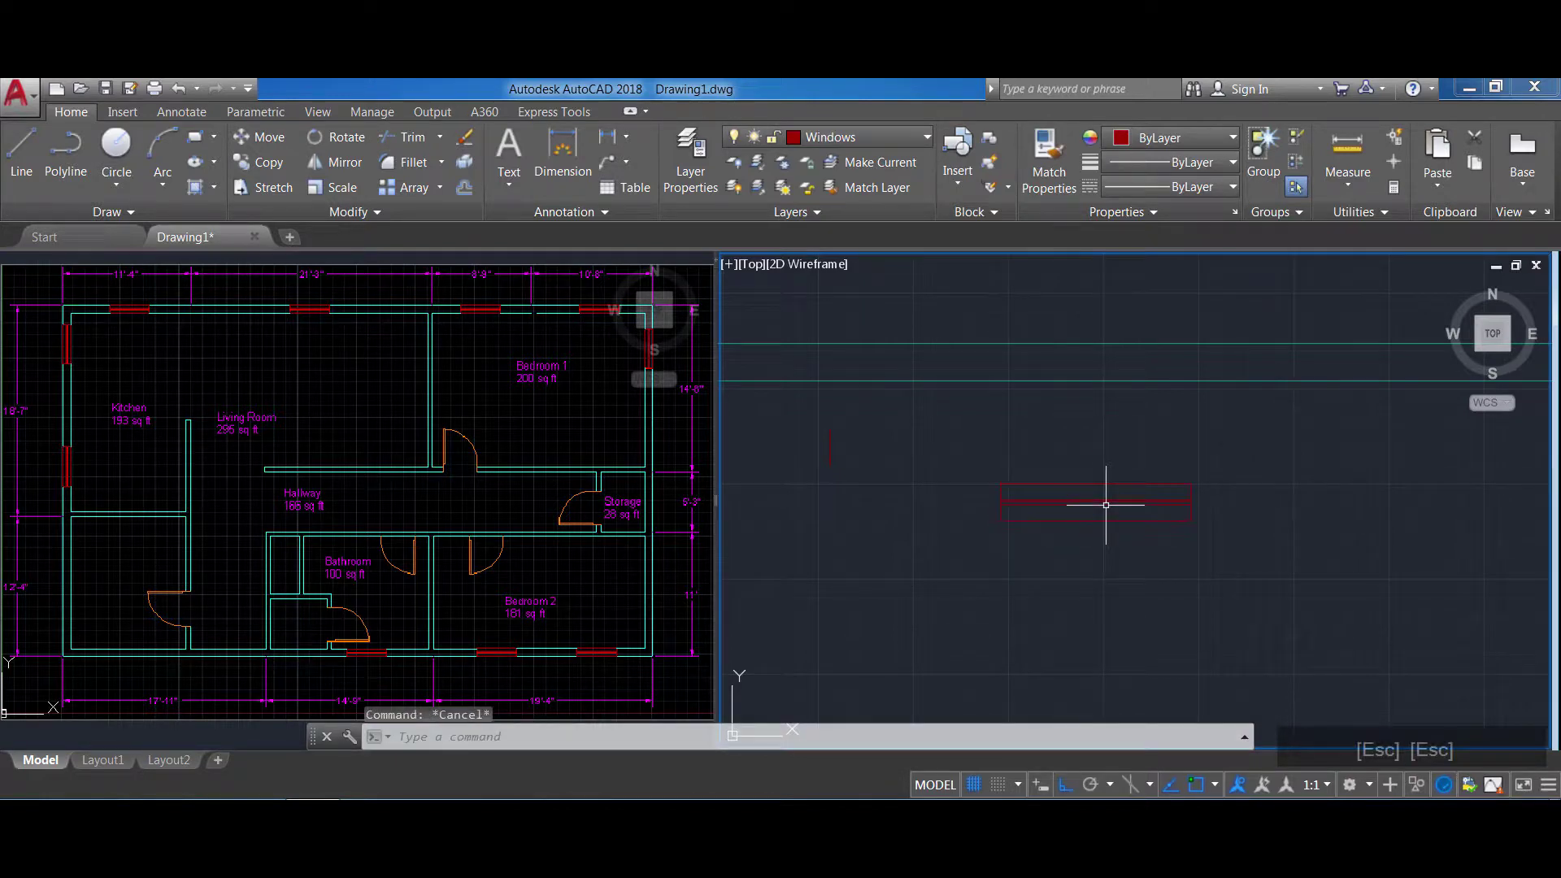
pyautogui.click(1094, 483)
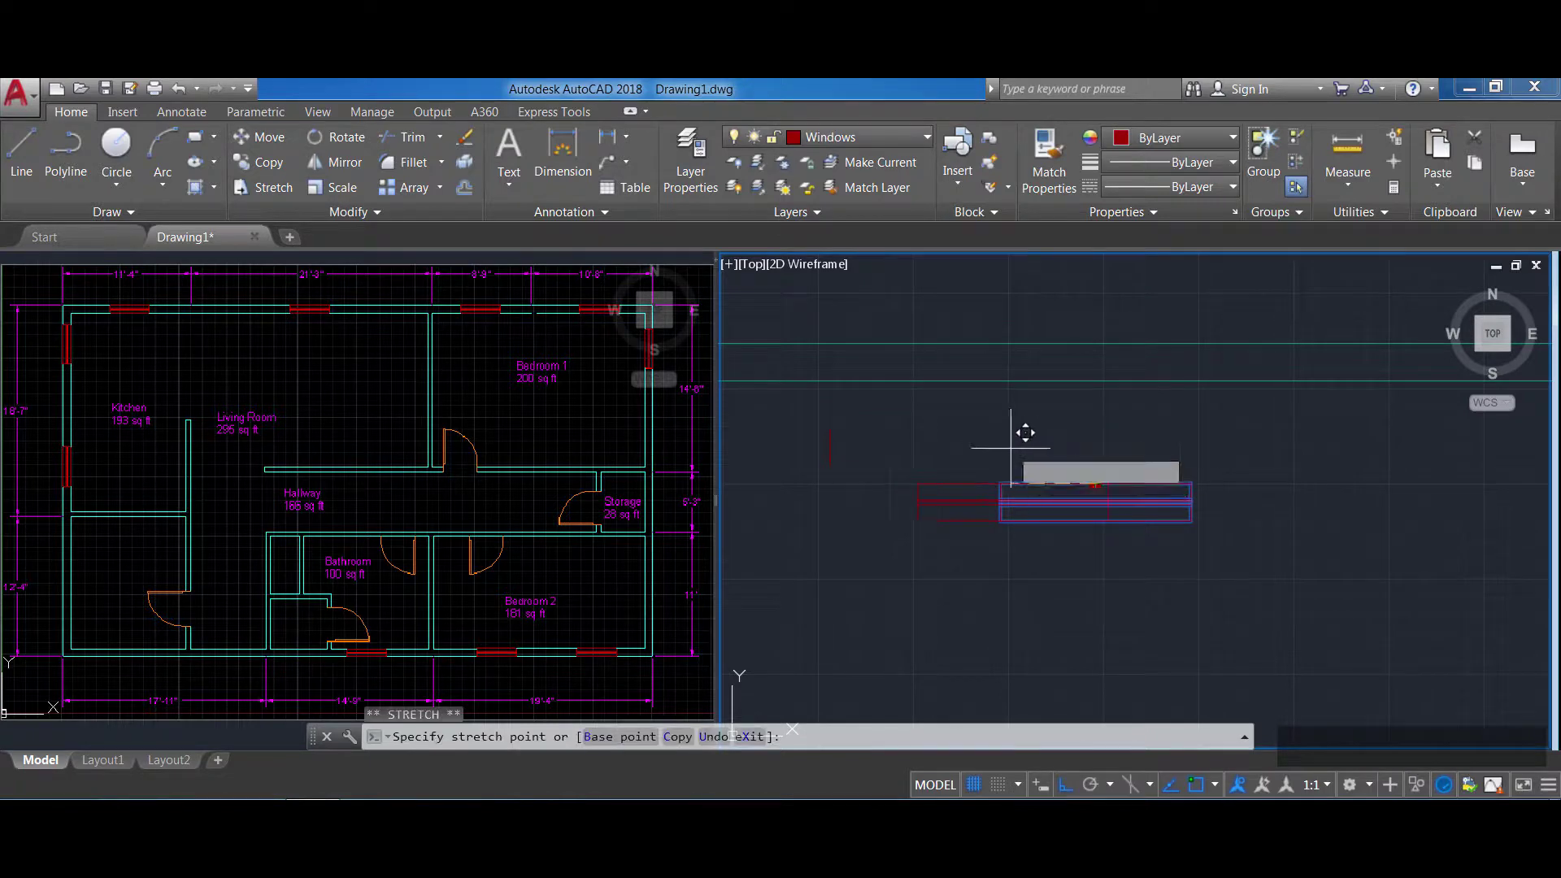
pyautogui.press('F8')
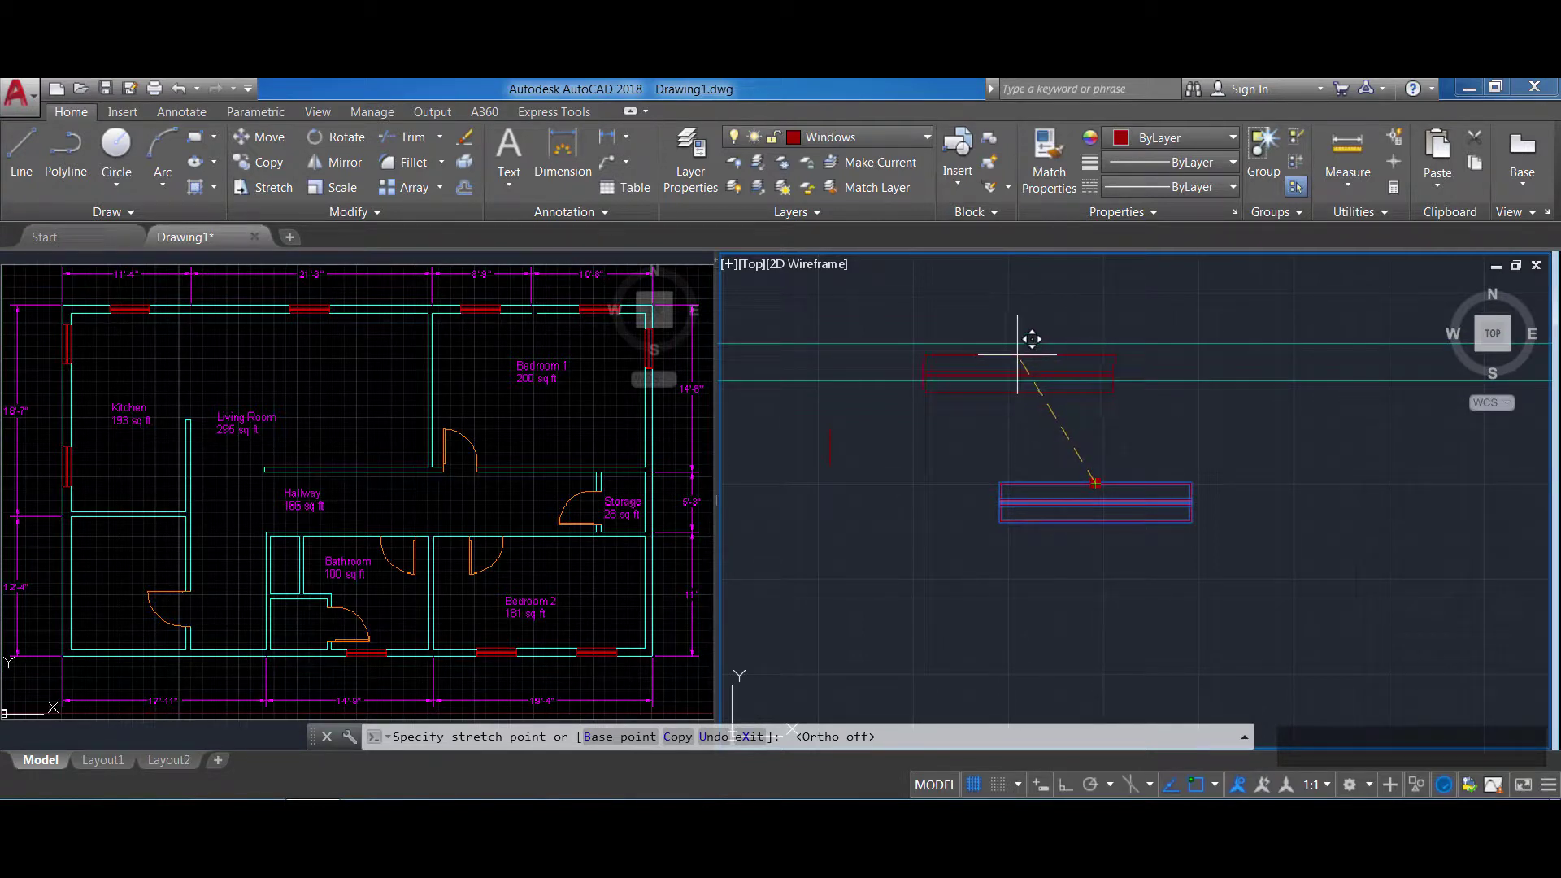
pyautogui.scroll(5, 1011, 348)
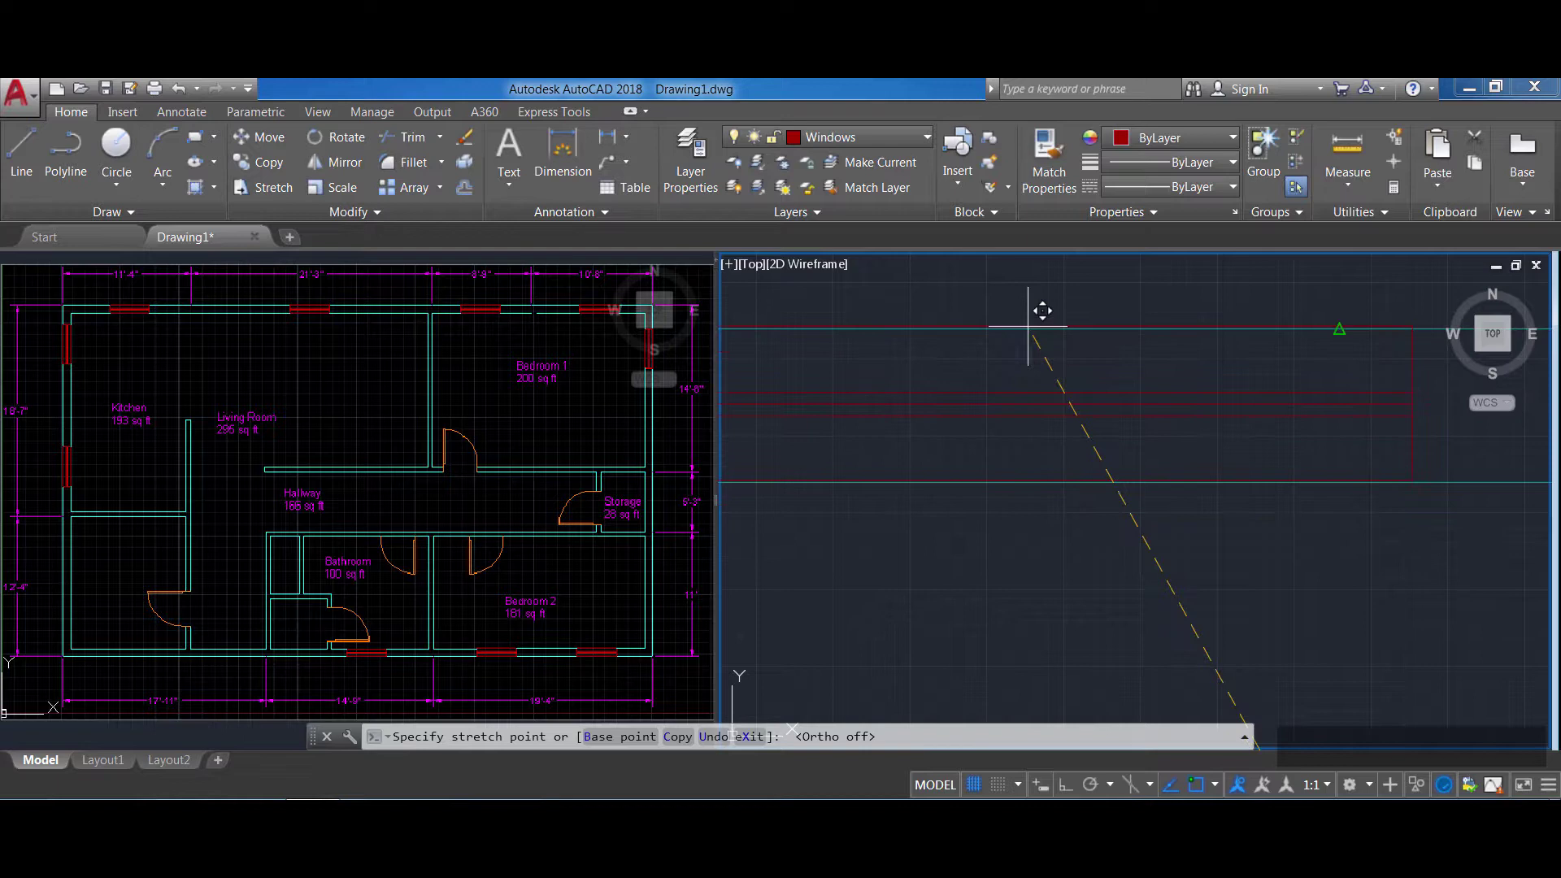
pyautogui.press('Escape')
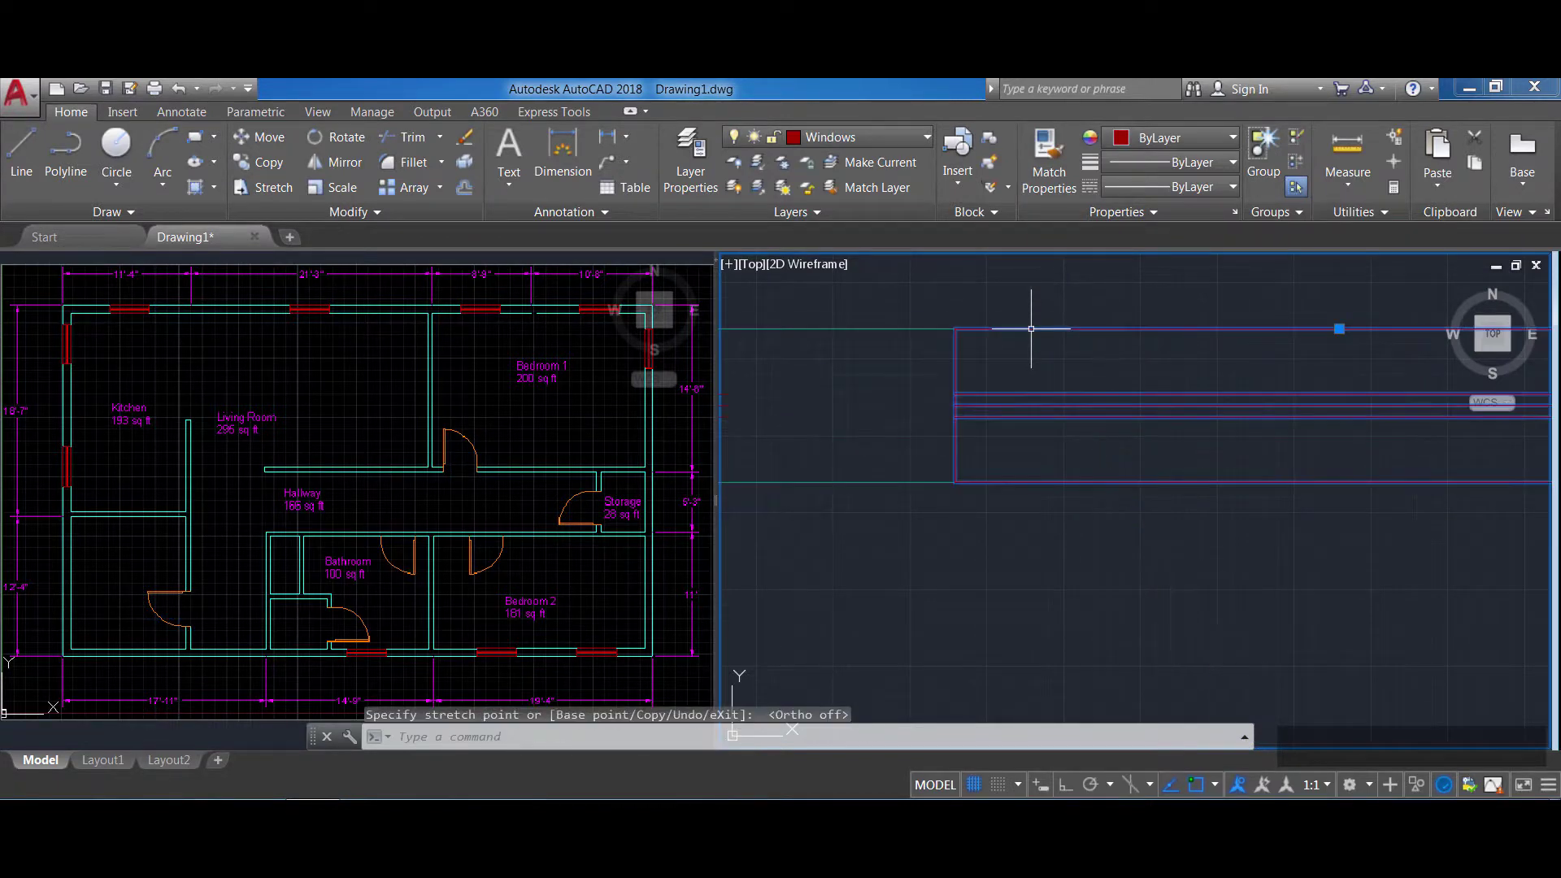
pyautogui.scroll(-4, 1097, 439)
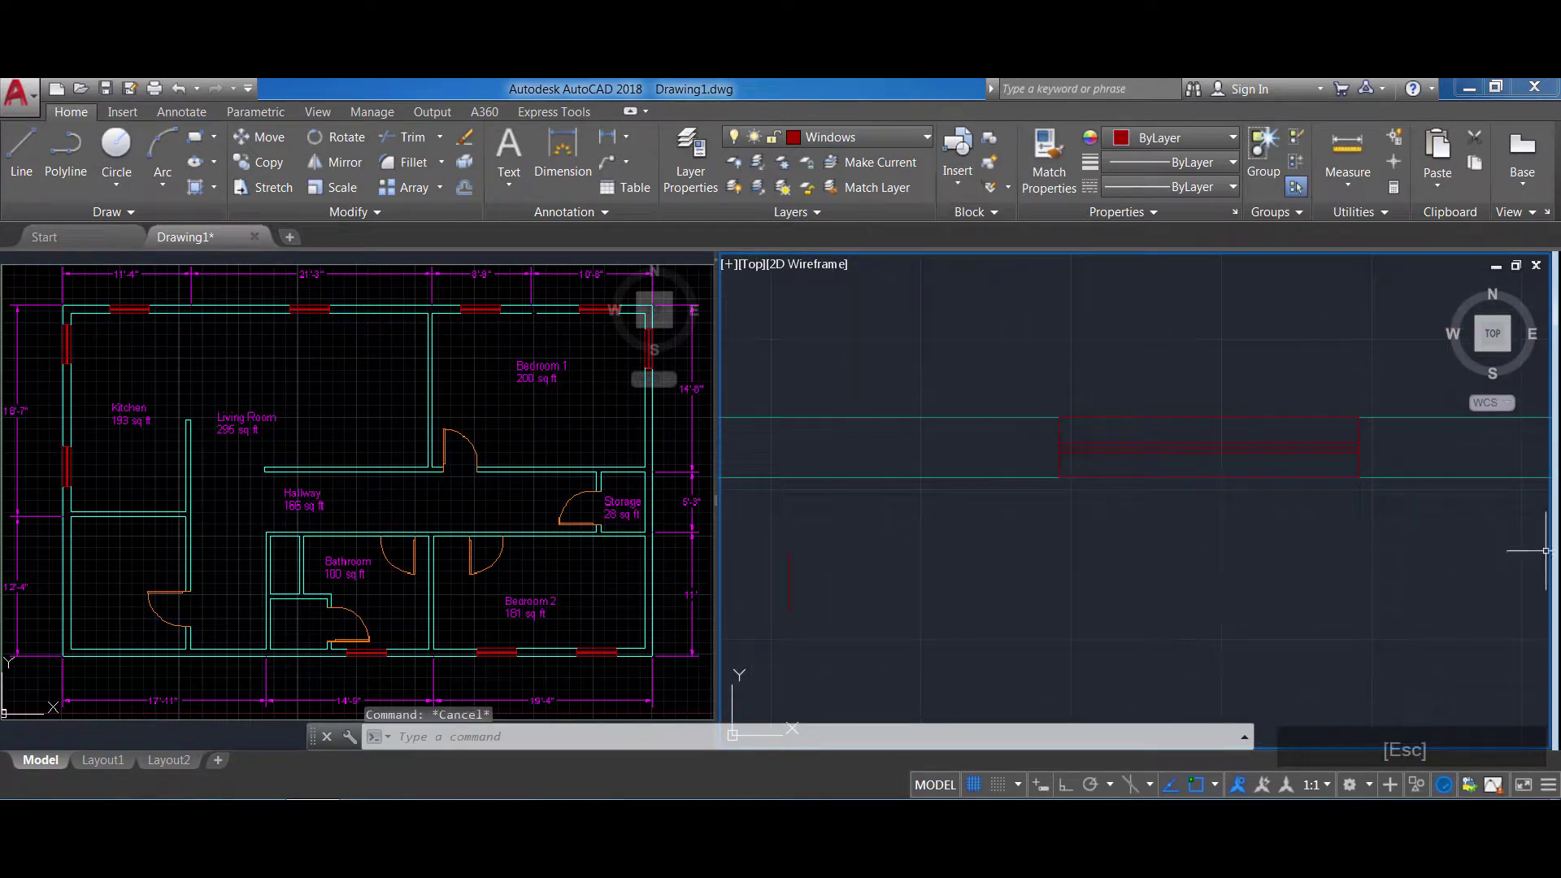
# Copy and paste the window block with Ctrl+C/Ctrl+V, then turn on Object Snap (F3)
pyautogui.scroll(-3, 1087, 372)
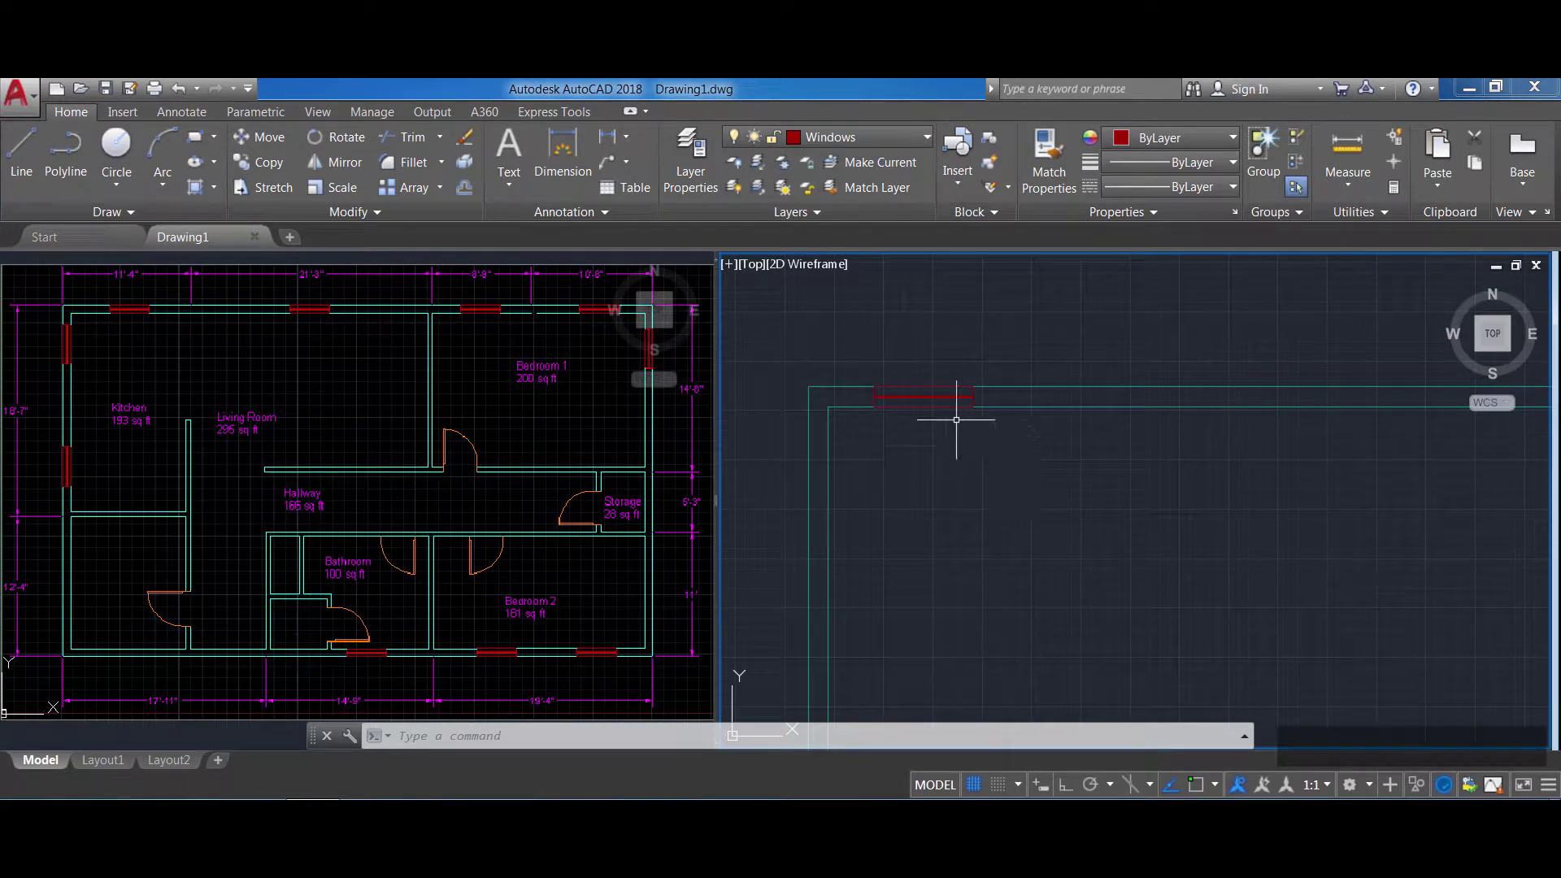
pyautogui.moveTo(956, 399)
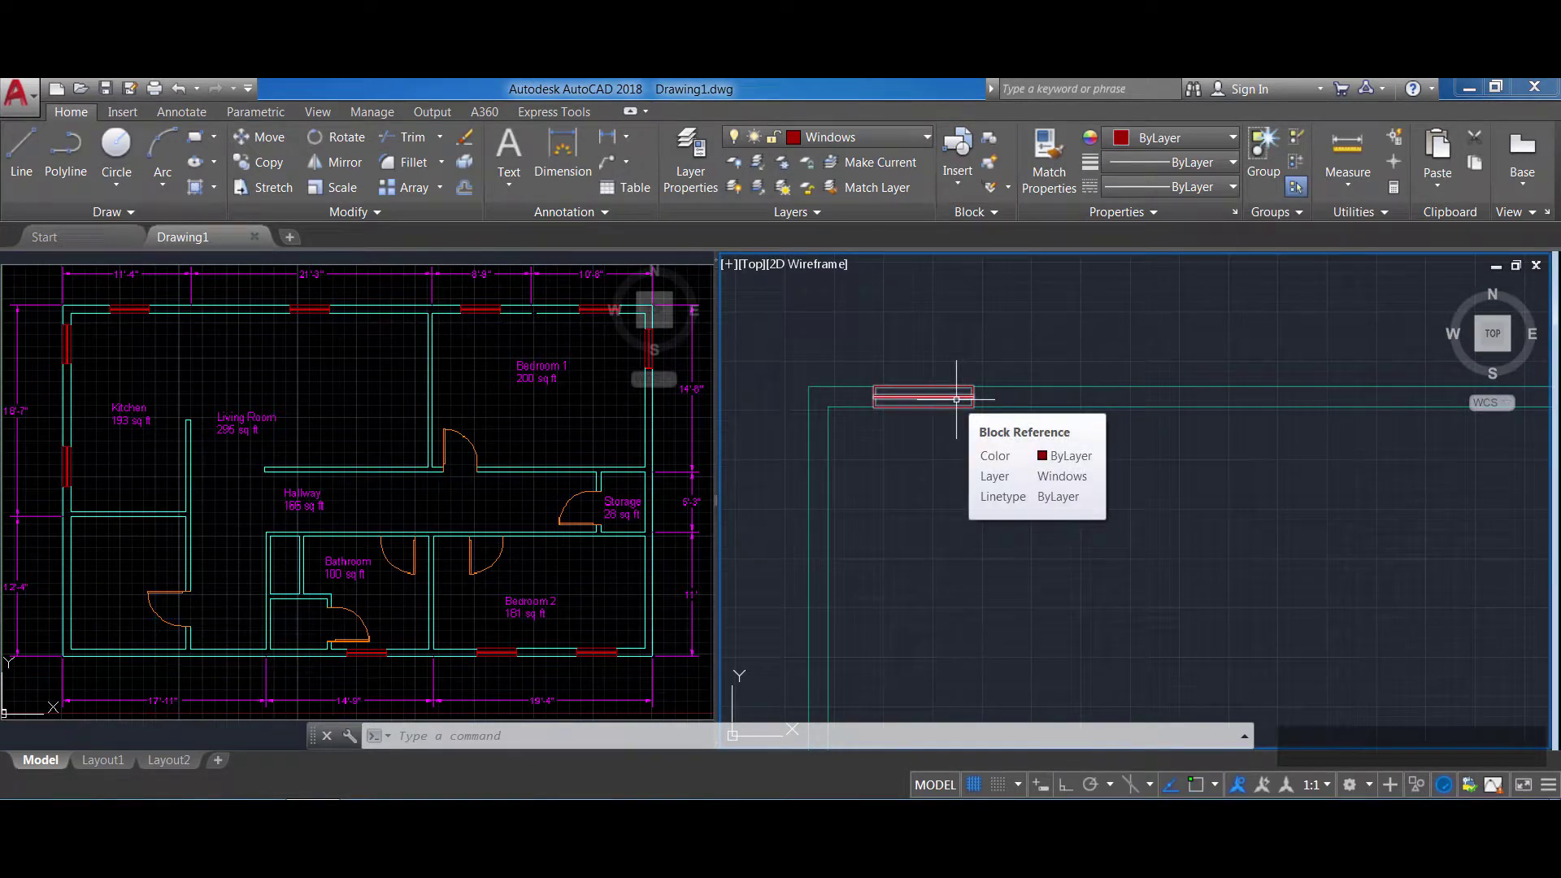
pyautogui.click(956, 399)
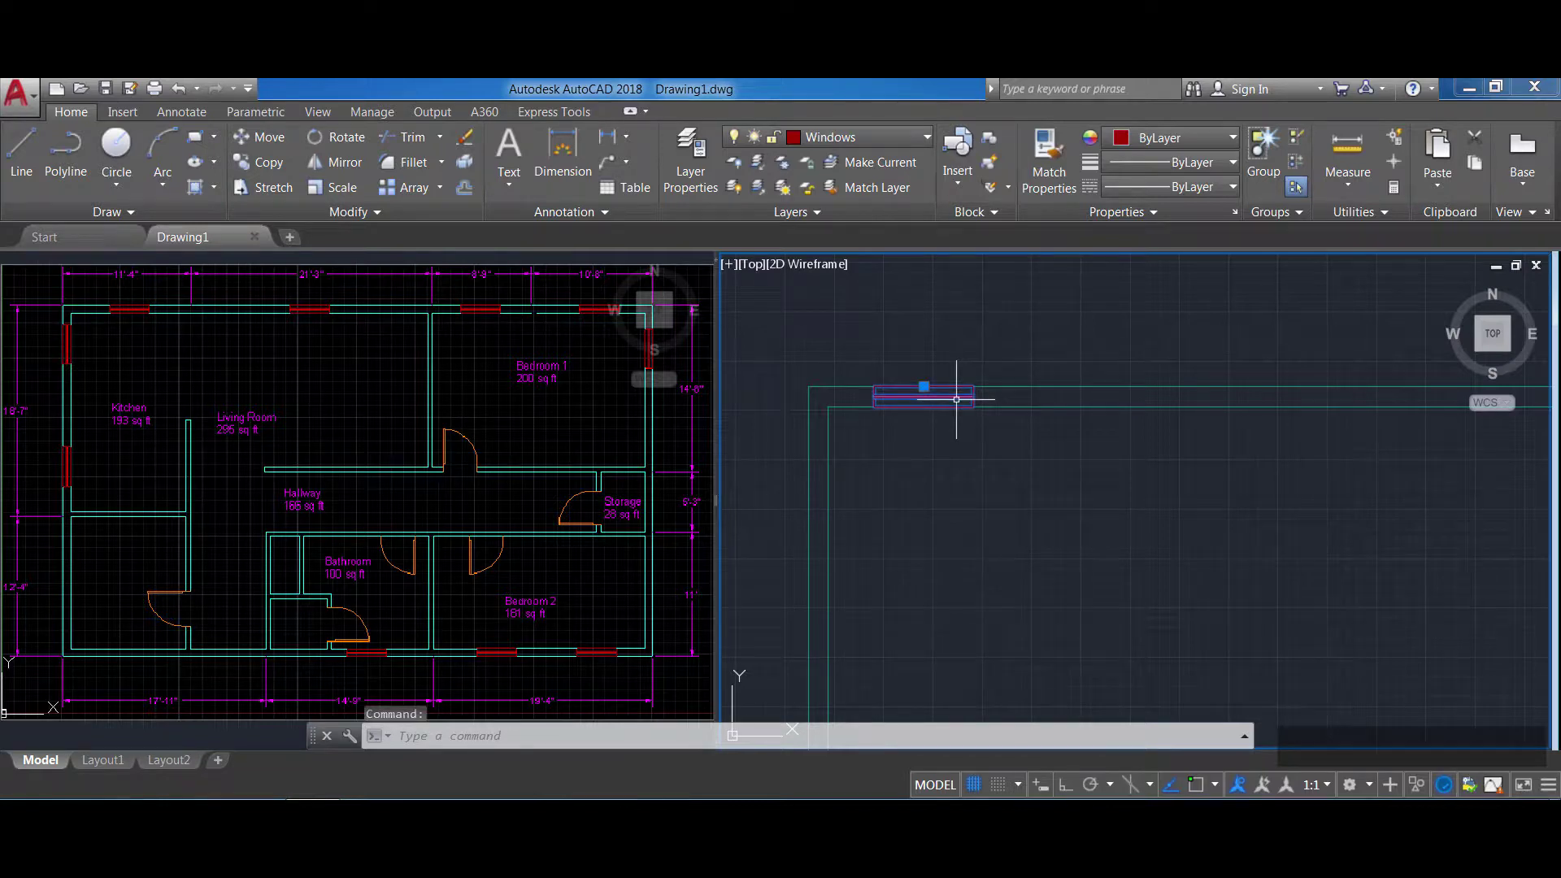
pyautogui.hotkey('ctrl', 'c')
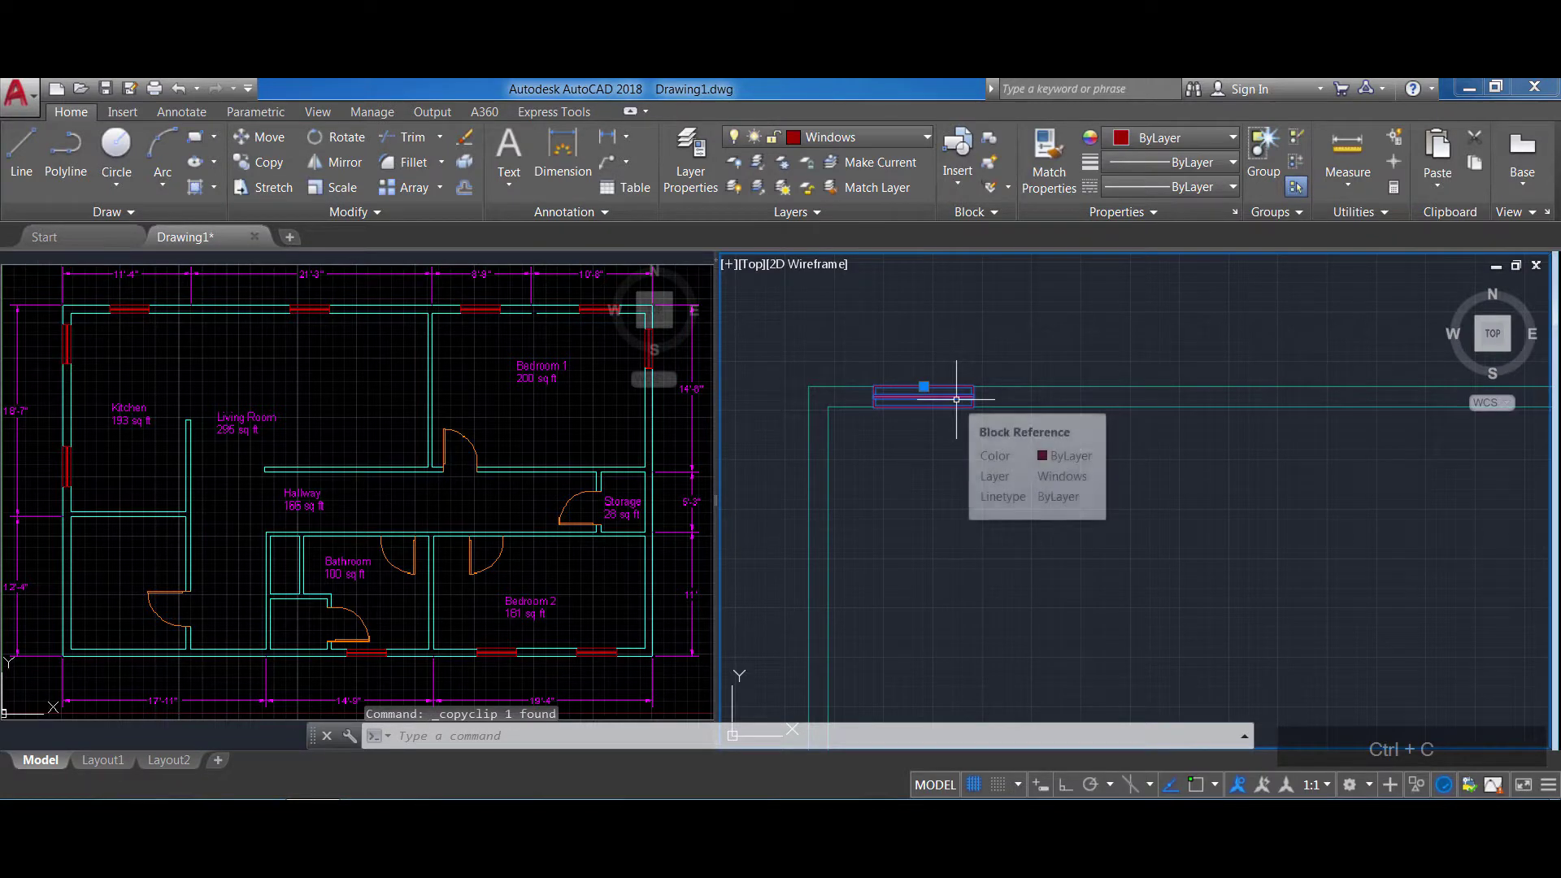
pyautogui.hotkey('ctrl', 'v')
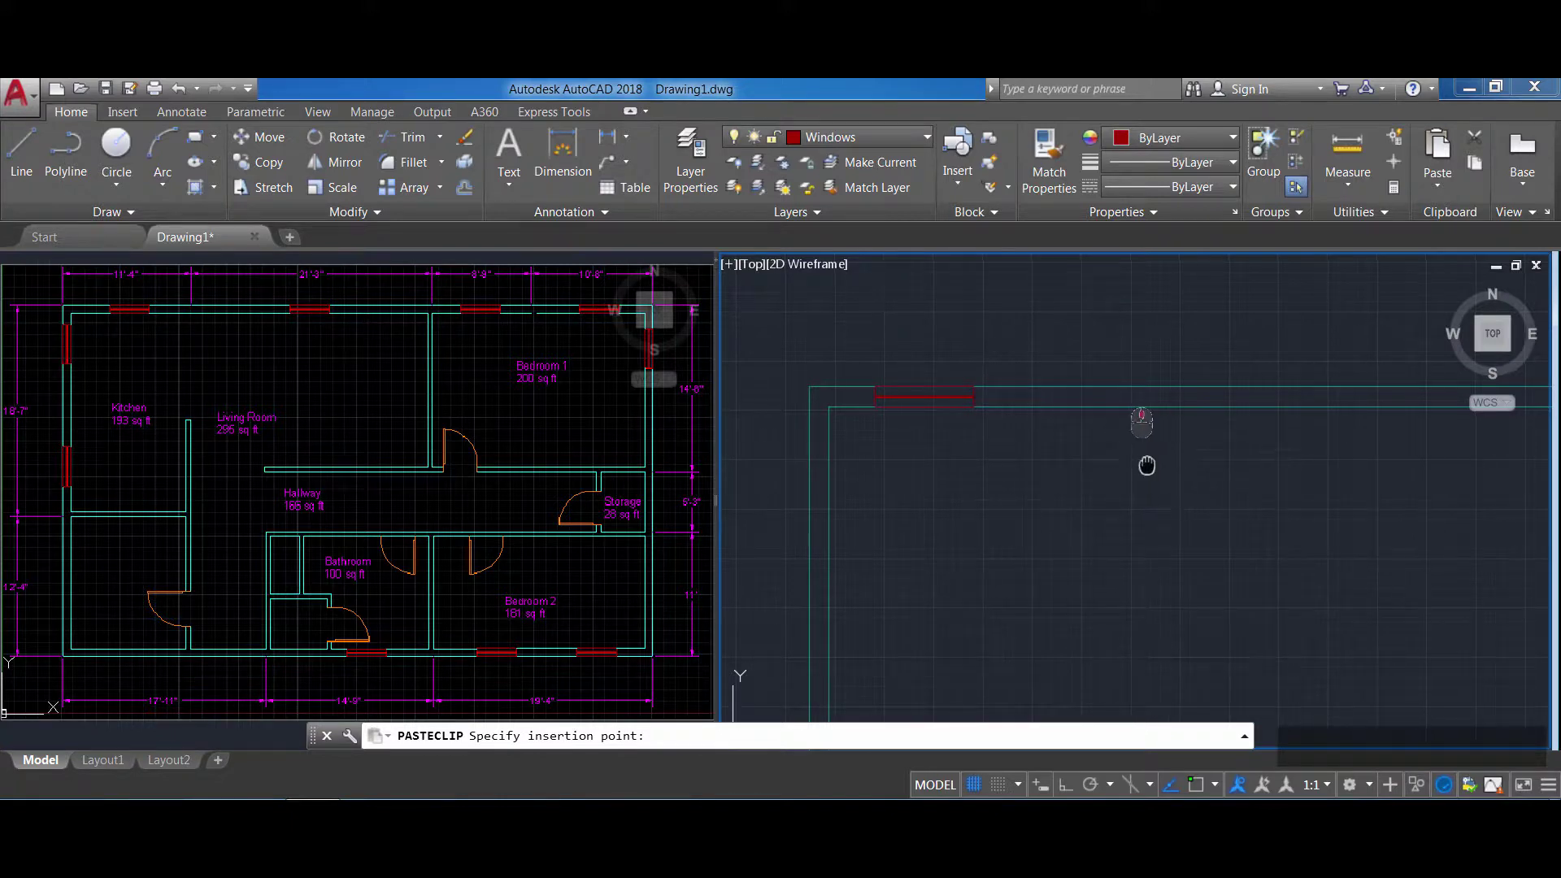
pyautogui.moveTo(1143, 464); pyautogui.dragTo(966, 466, button='middle')
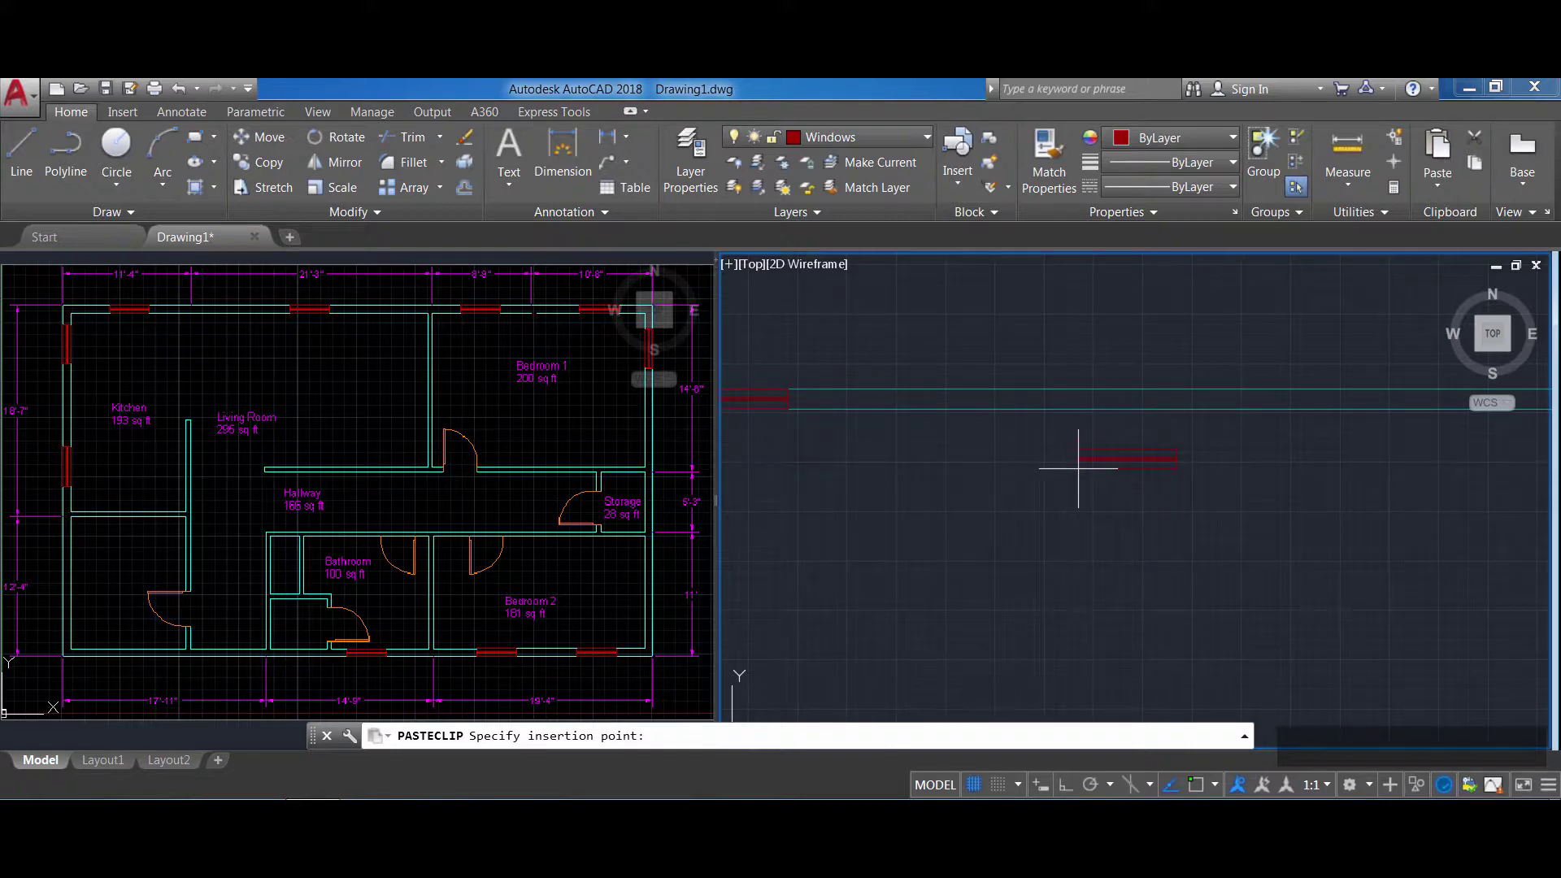
pyautogui.press('F3')
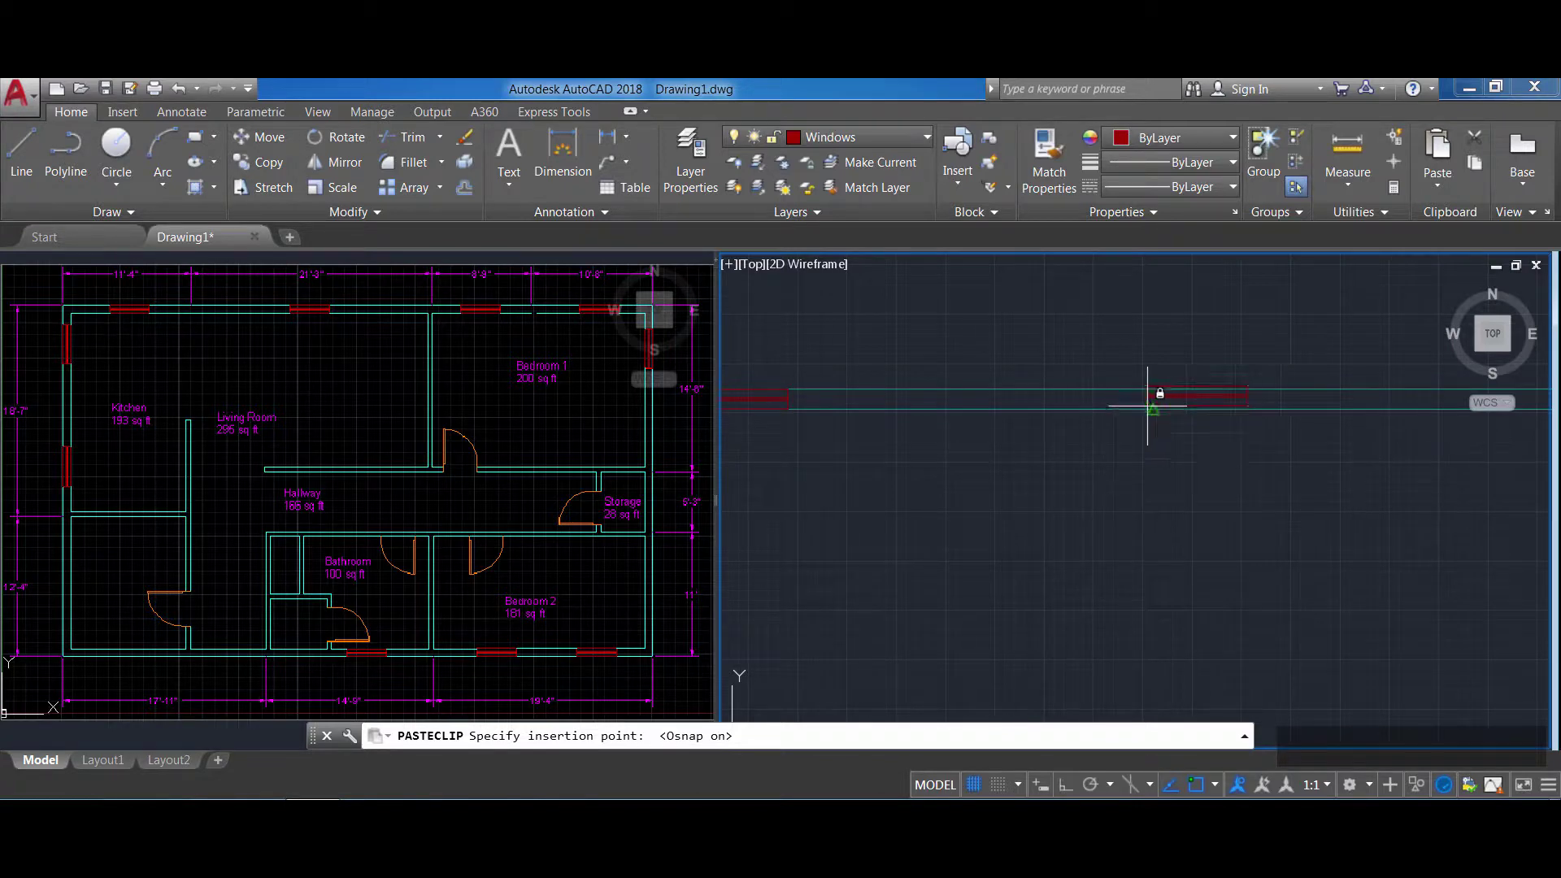
pyautogui.click(1214, 784)
pyautogui.click(1231, 768)
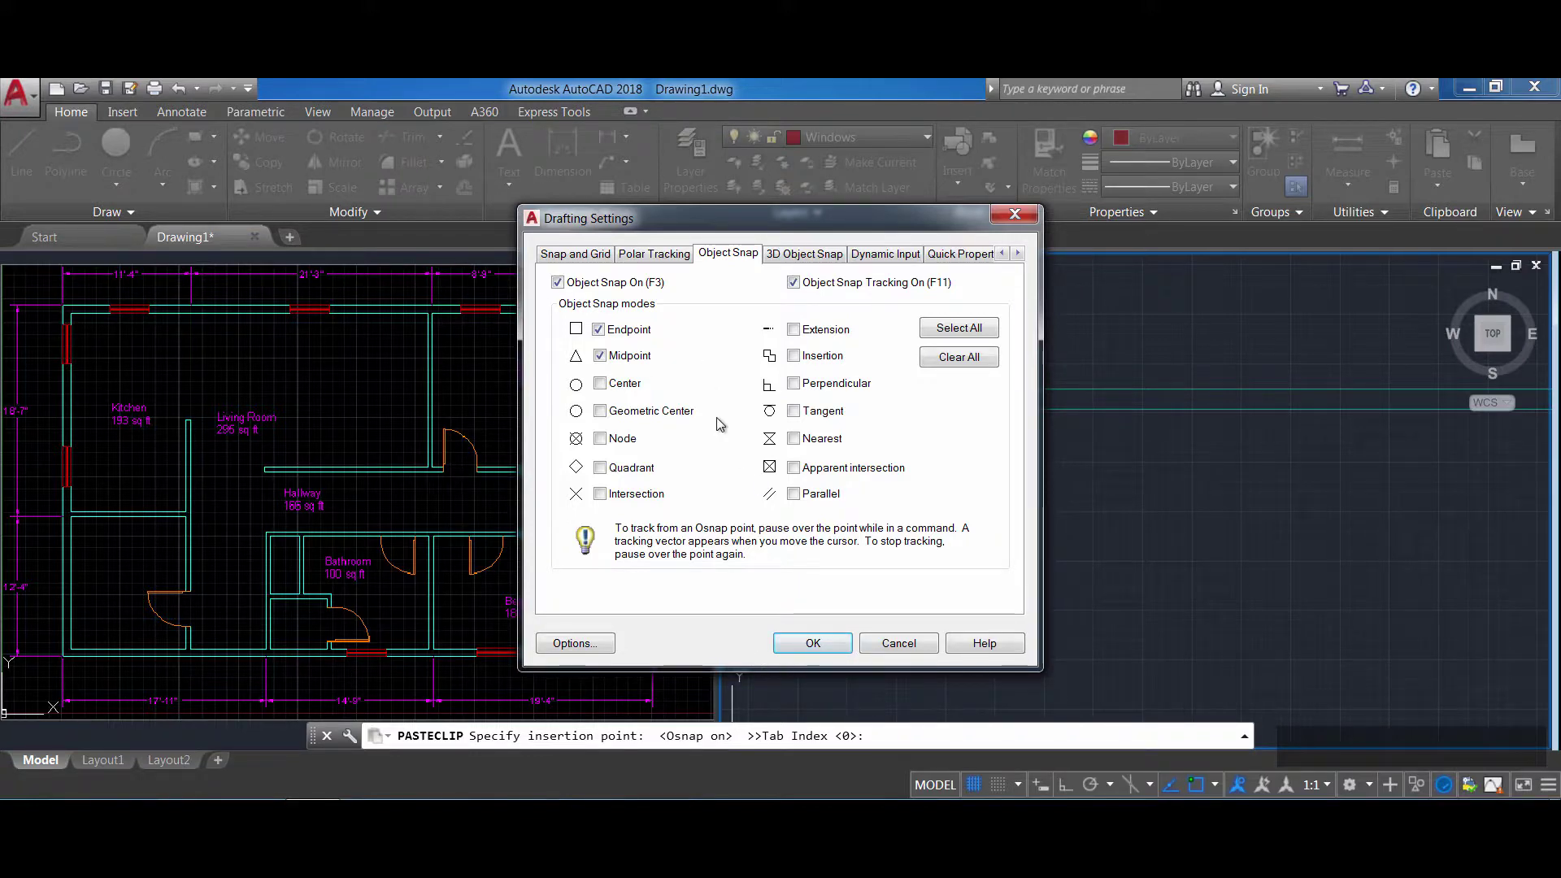
pyautogui.click(902, 646)
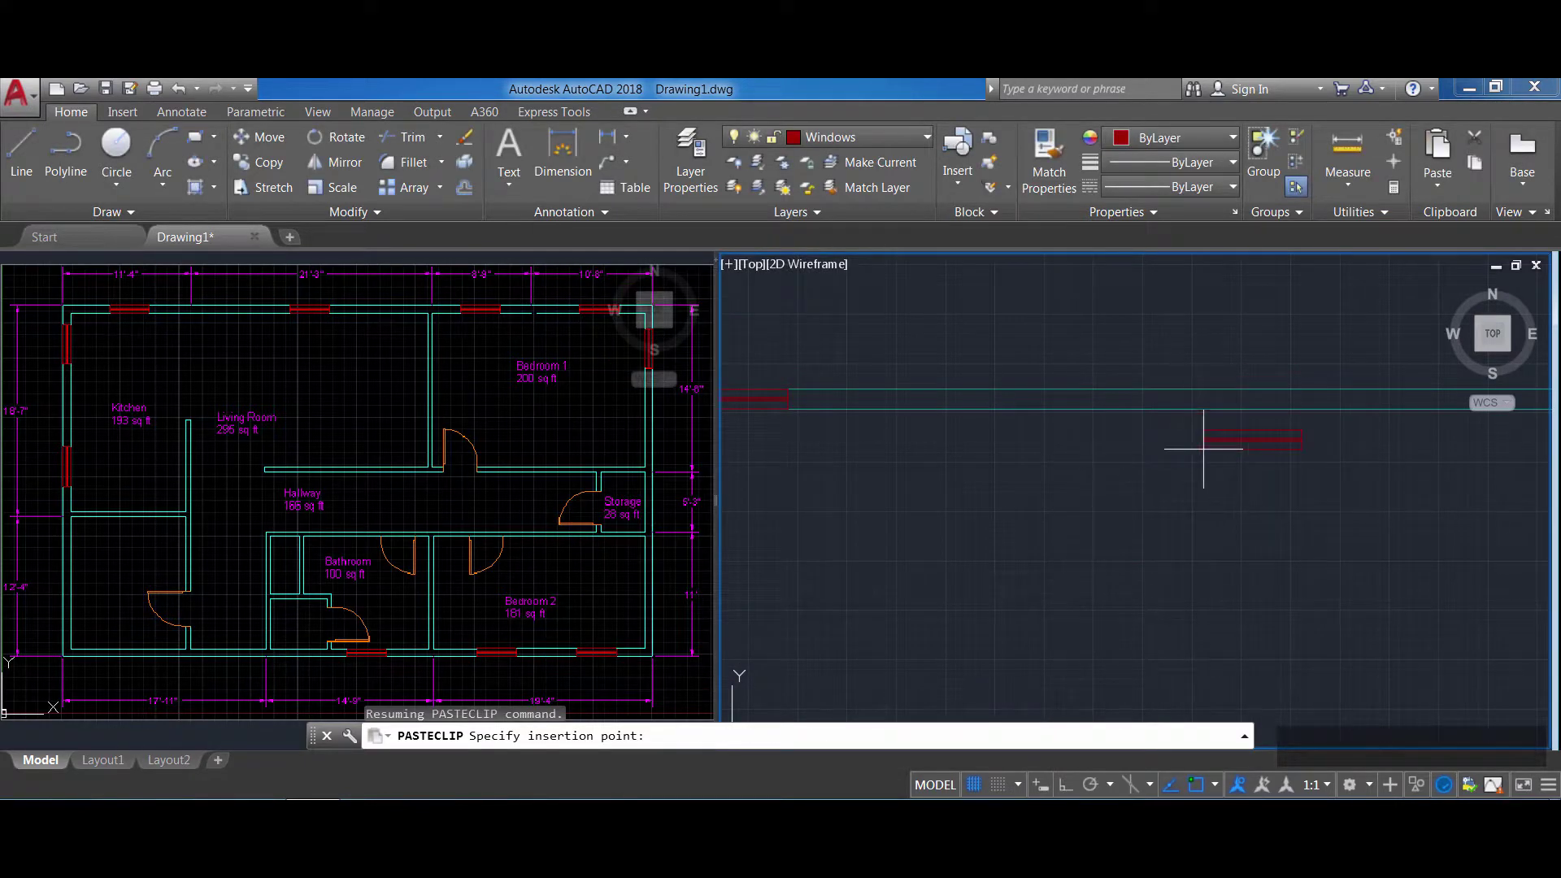
# Insert the pasted window and grip-move it, snapped to Nearest, onto the top wall line right of the original
pyautogui.click(1097, 462)
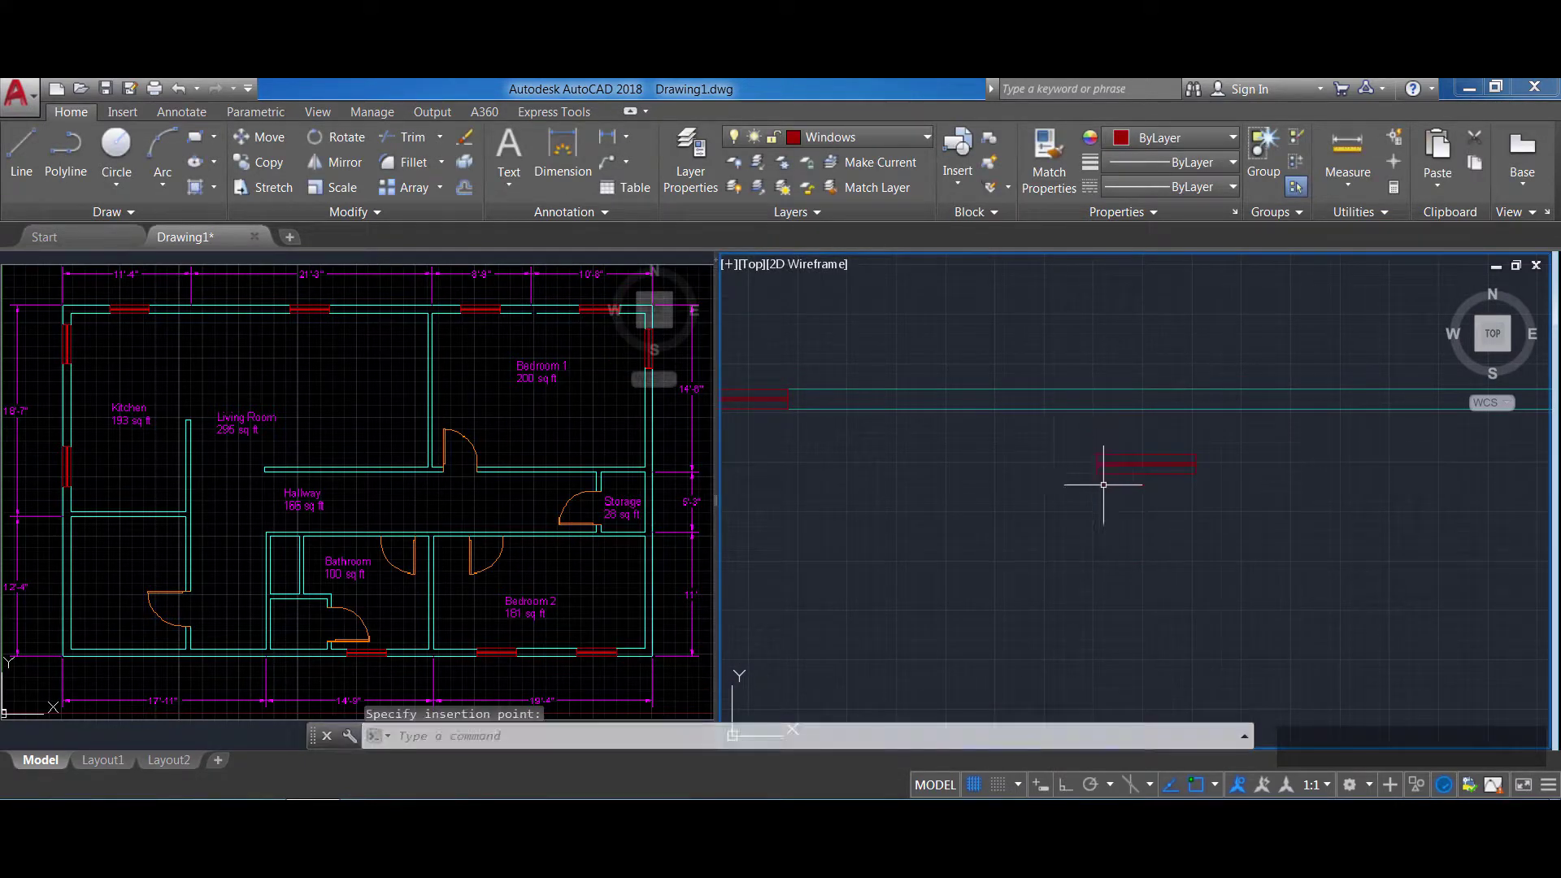
pyautogui.click(1162, 478)
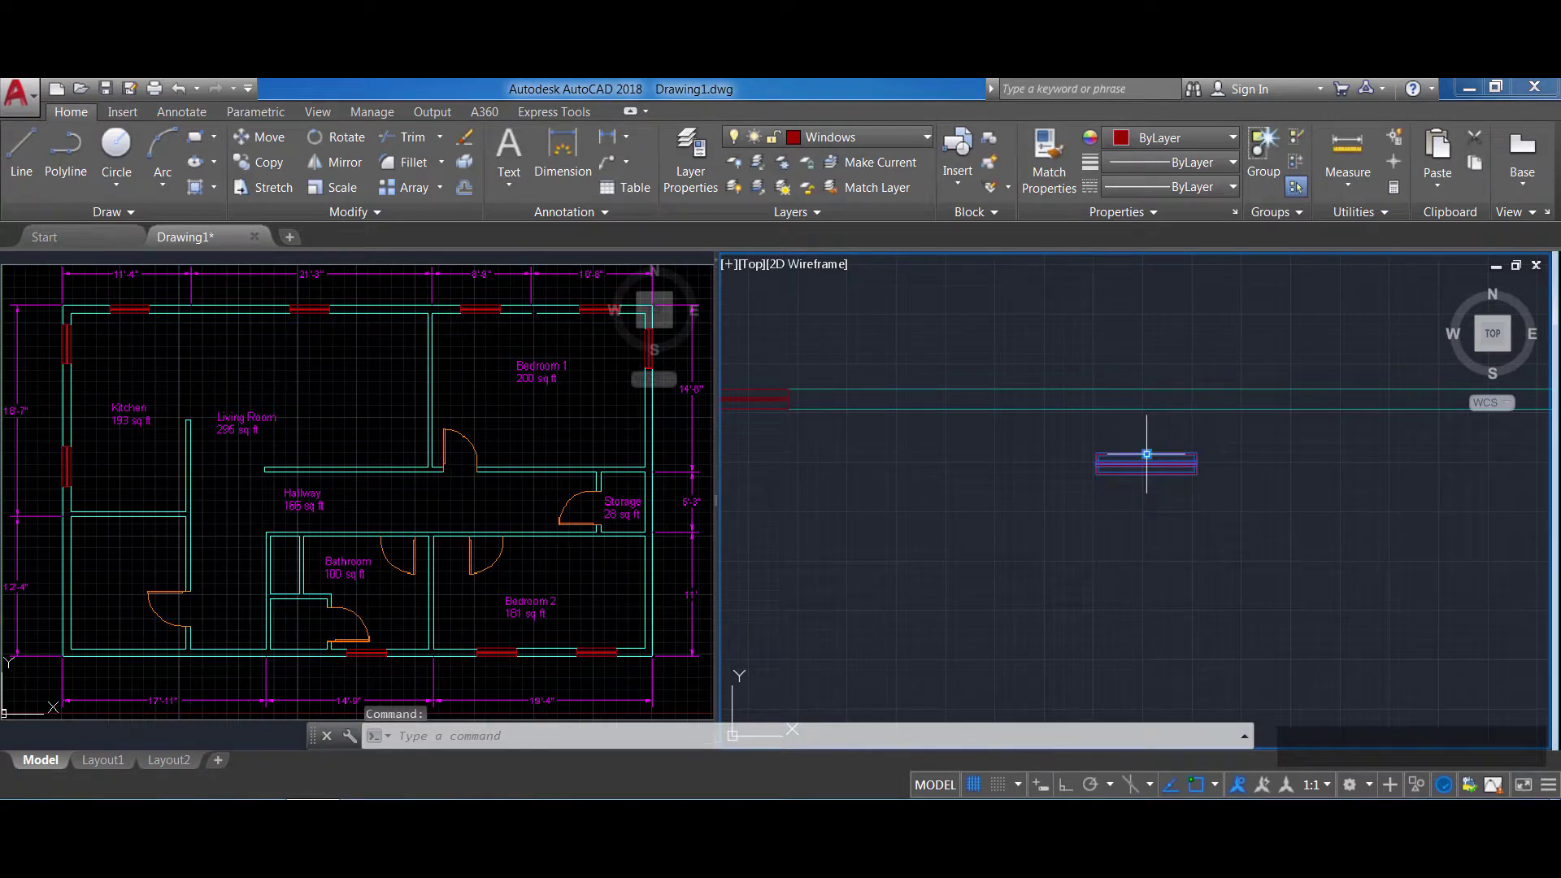
pyautogui.click(1146, 454)
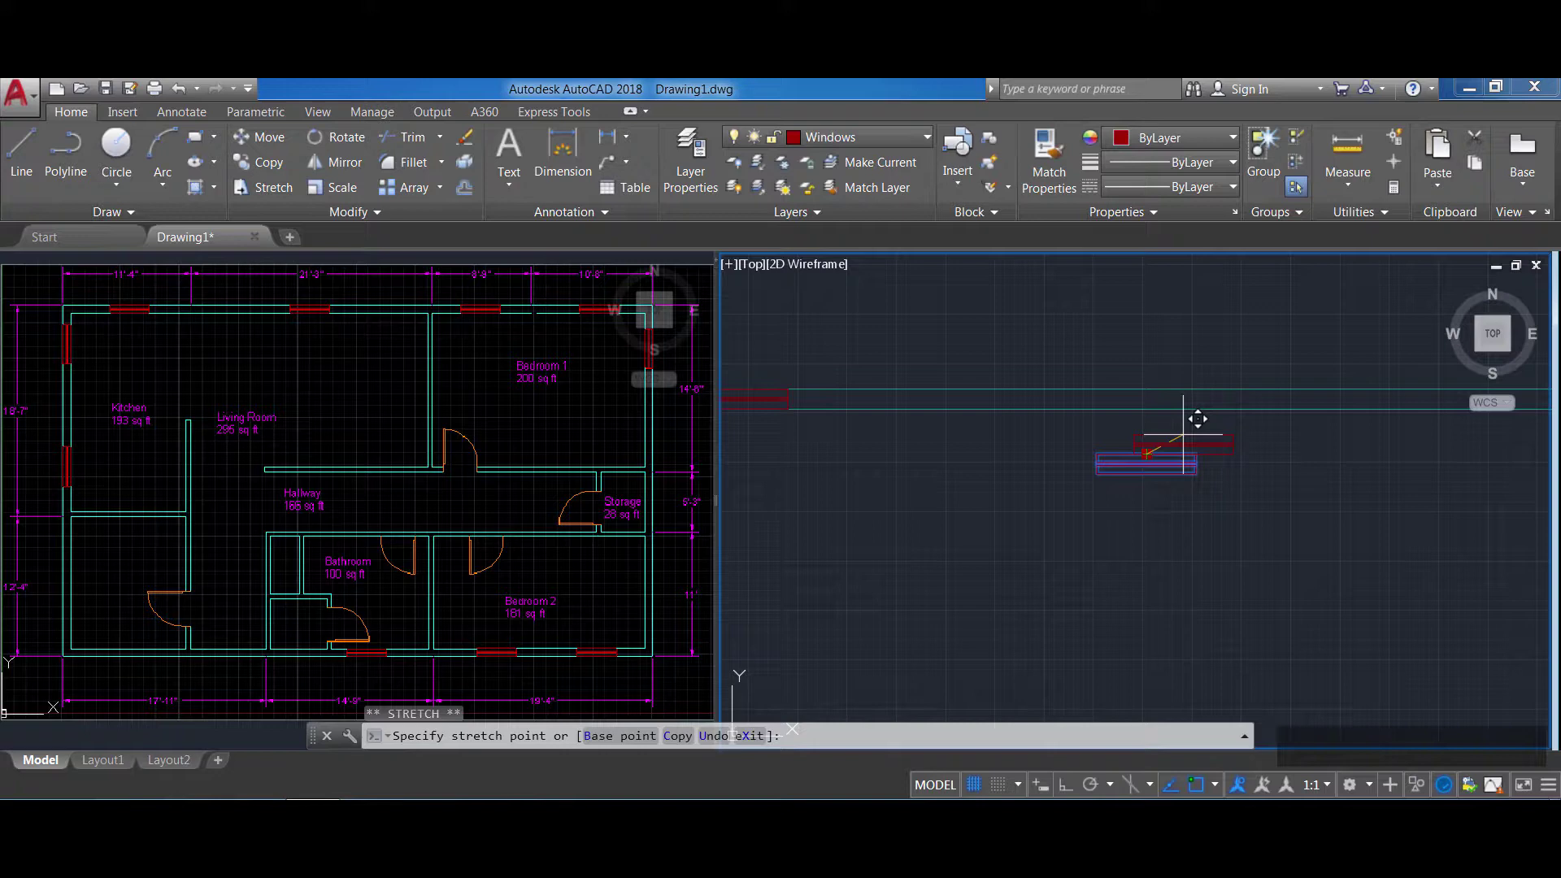
pyautogui.keyDown('shift'); pyautogui.rightClick(1183, 412); pyautogui.keyUp('shift')
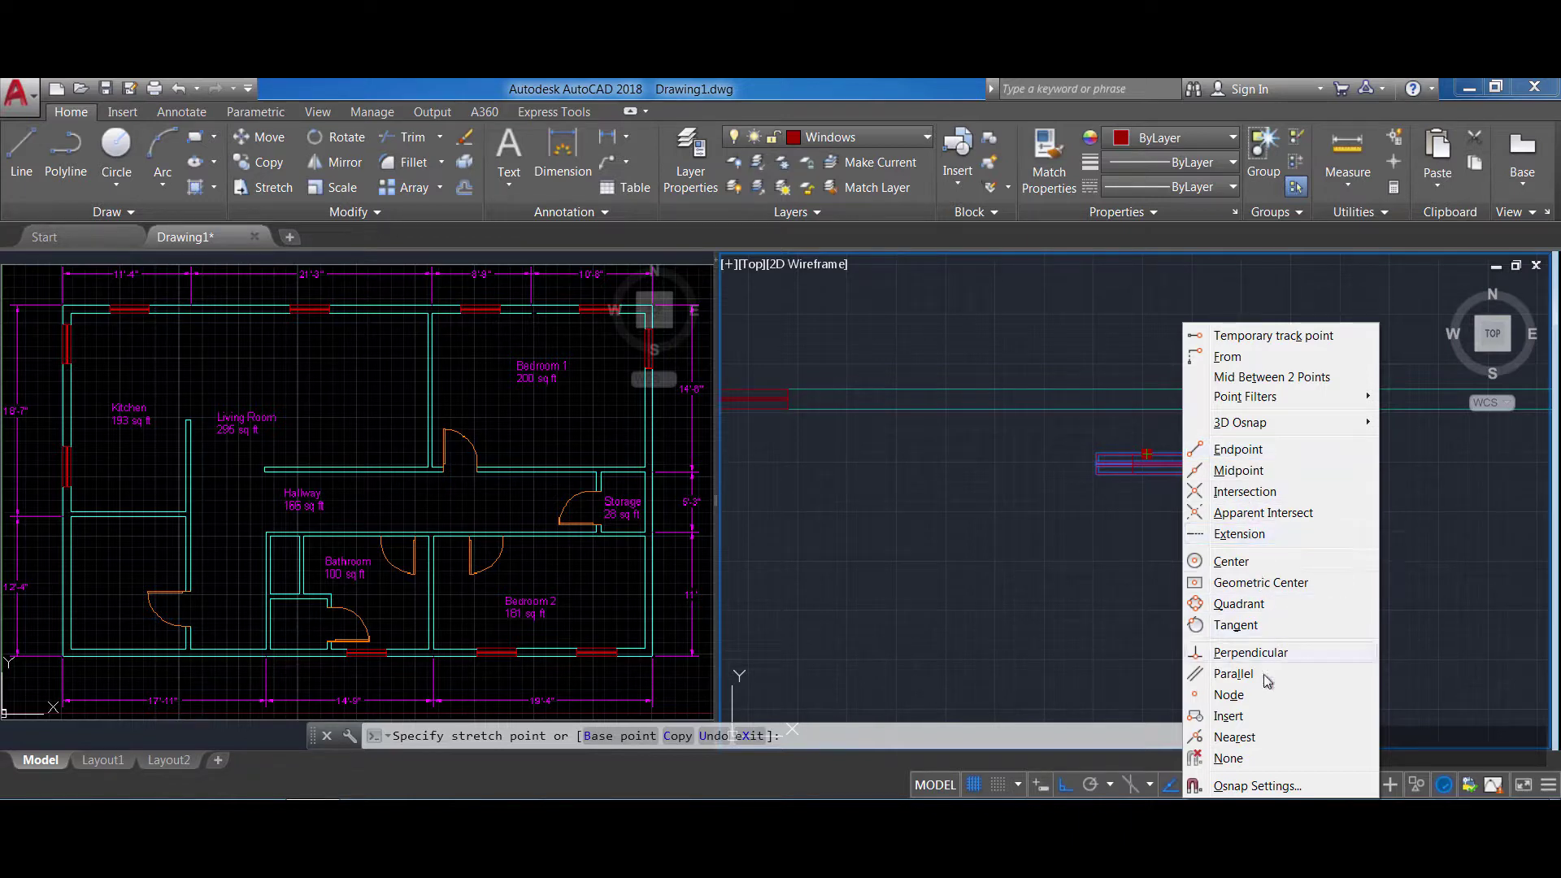
pyautogui.click(1256, 737)
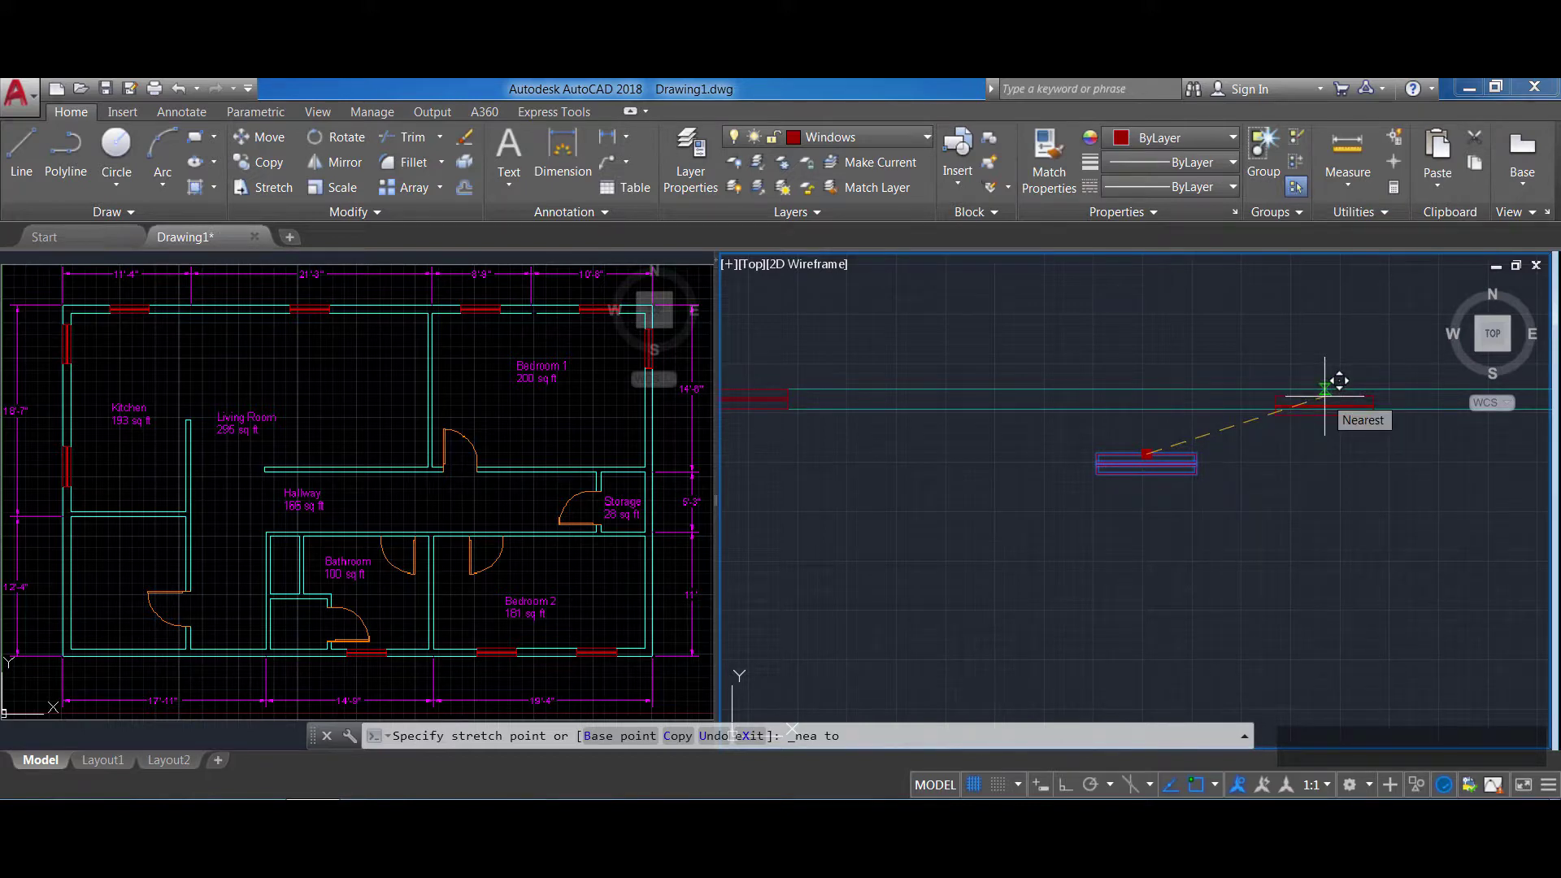
pyautogui.moveTo(1325, 397)
pyautogui.mouseDown(button='middle')
pyautogui.moveTo(1102, 390)
pyautogui.moveTo(1144, 394)
pyautogui.mouseUp(button='middle')
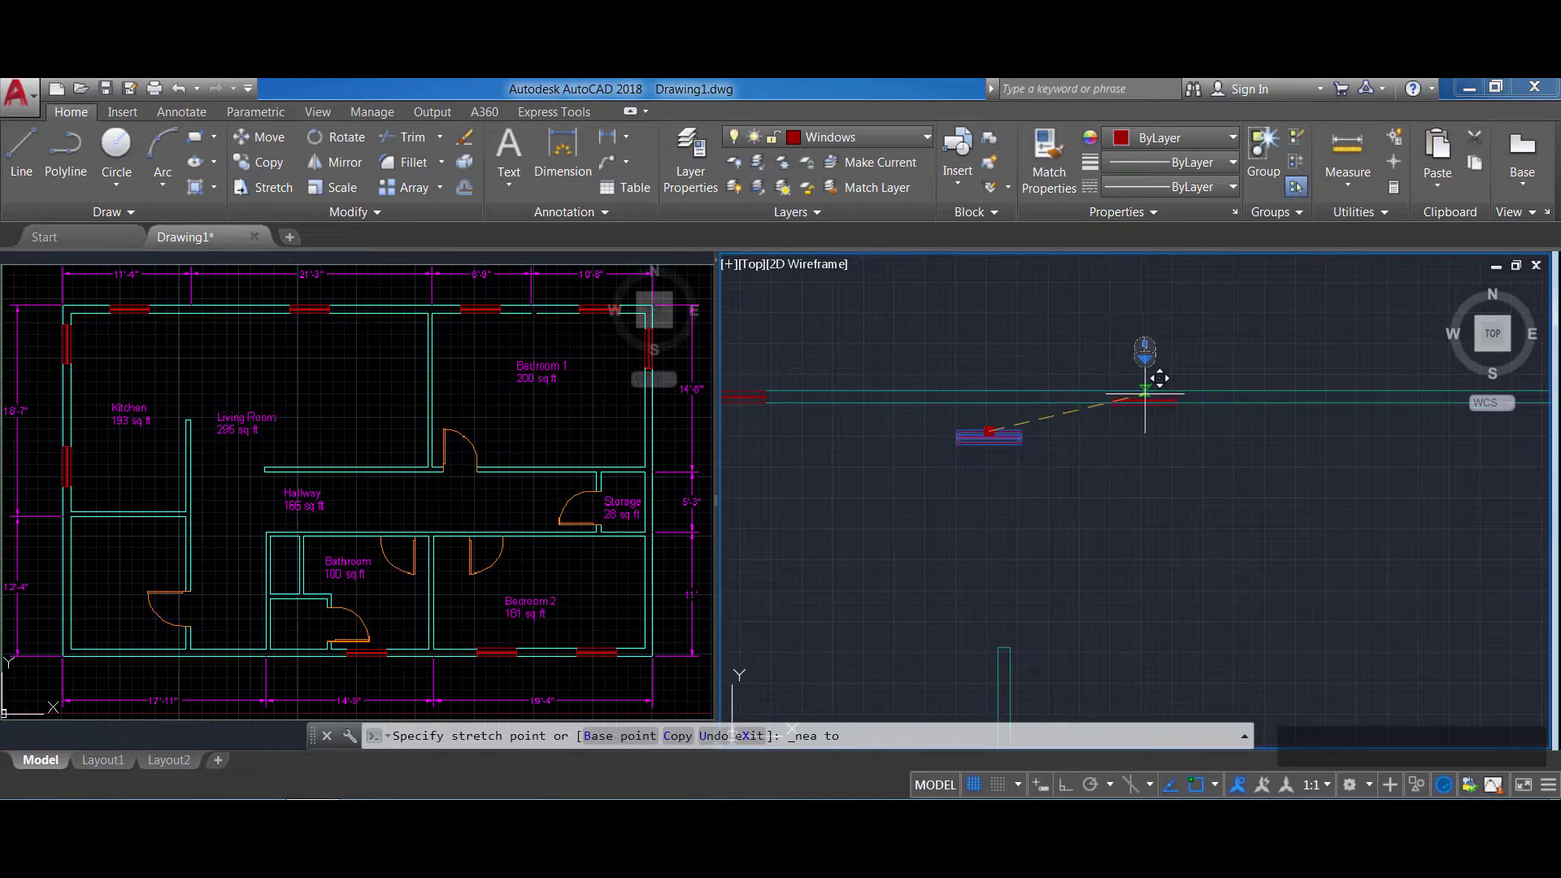
pyautogui.click(1264, 391)
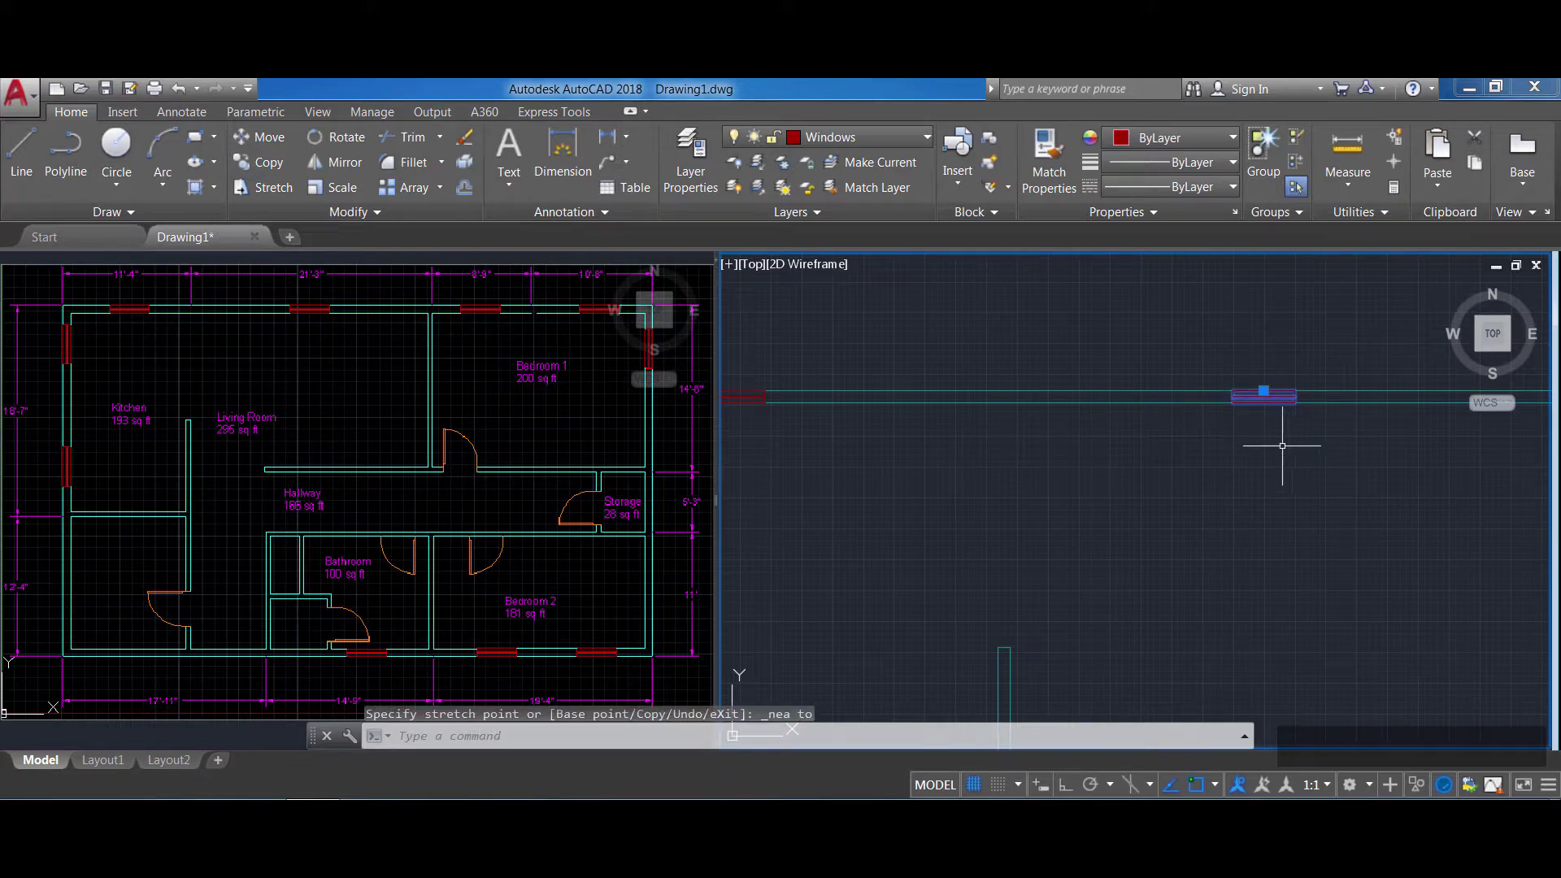
# Regenerate the drawing with REGEN and pan to the plan's top-left wall corner
pyautogui.press('Escape')
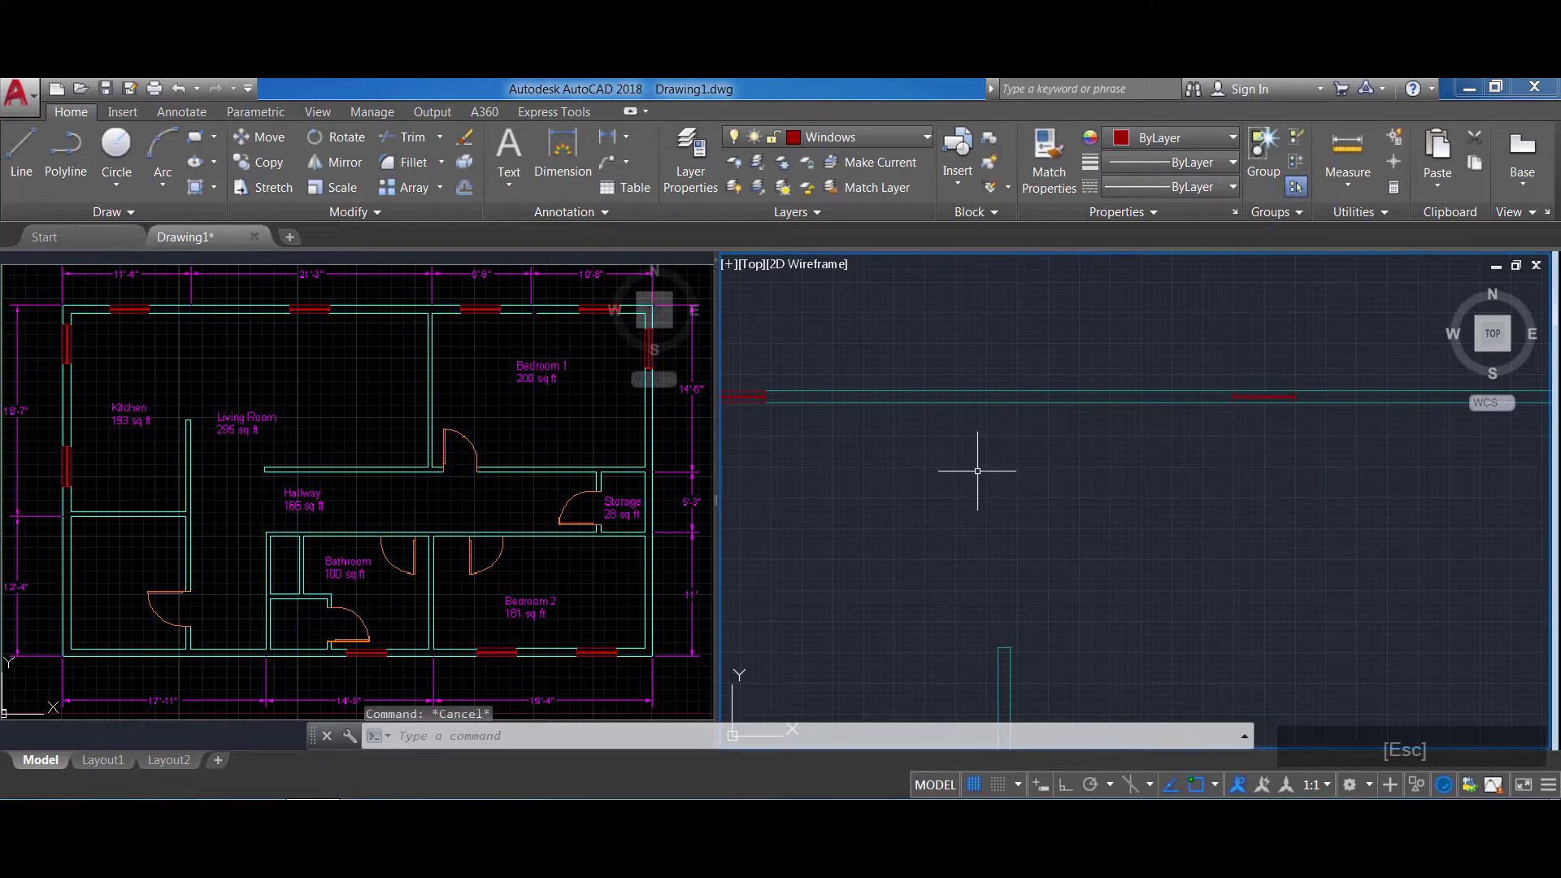
pyautogui.scroll(2, 1280, 423)
pyautogui.scroll(2, 1279, 424)
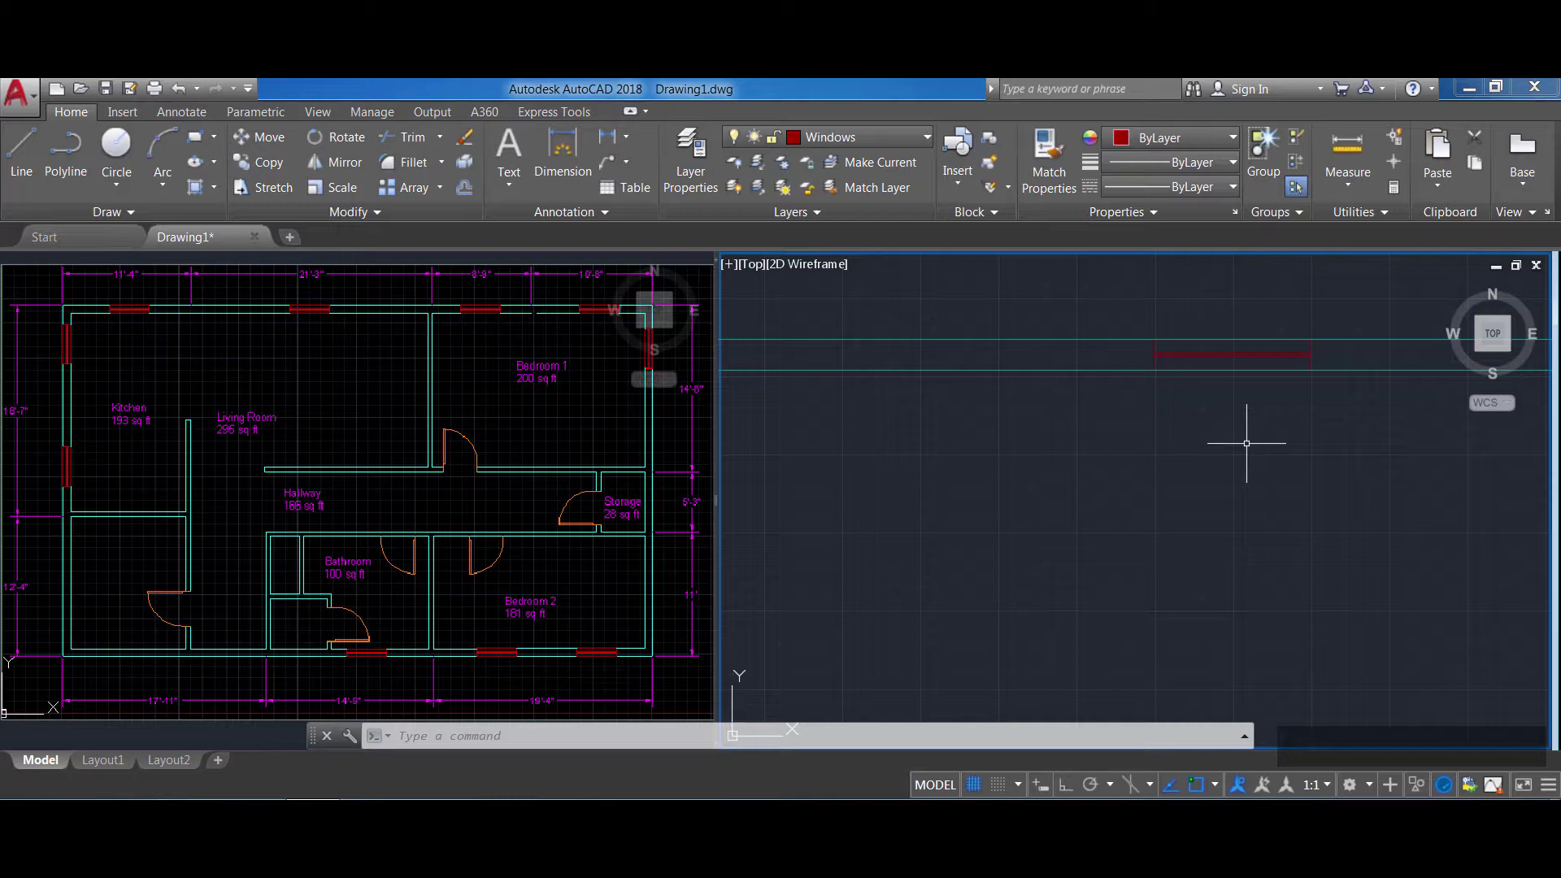
pyautogui.write('REGE')
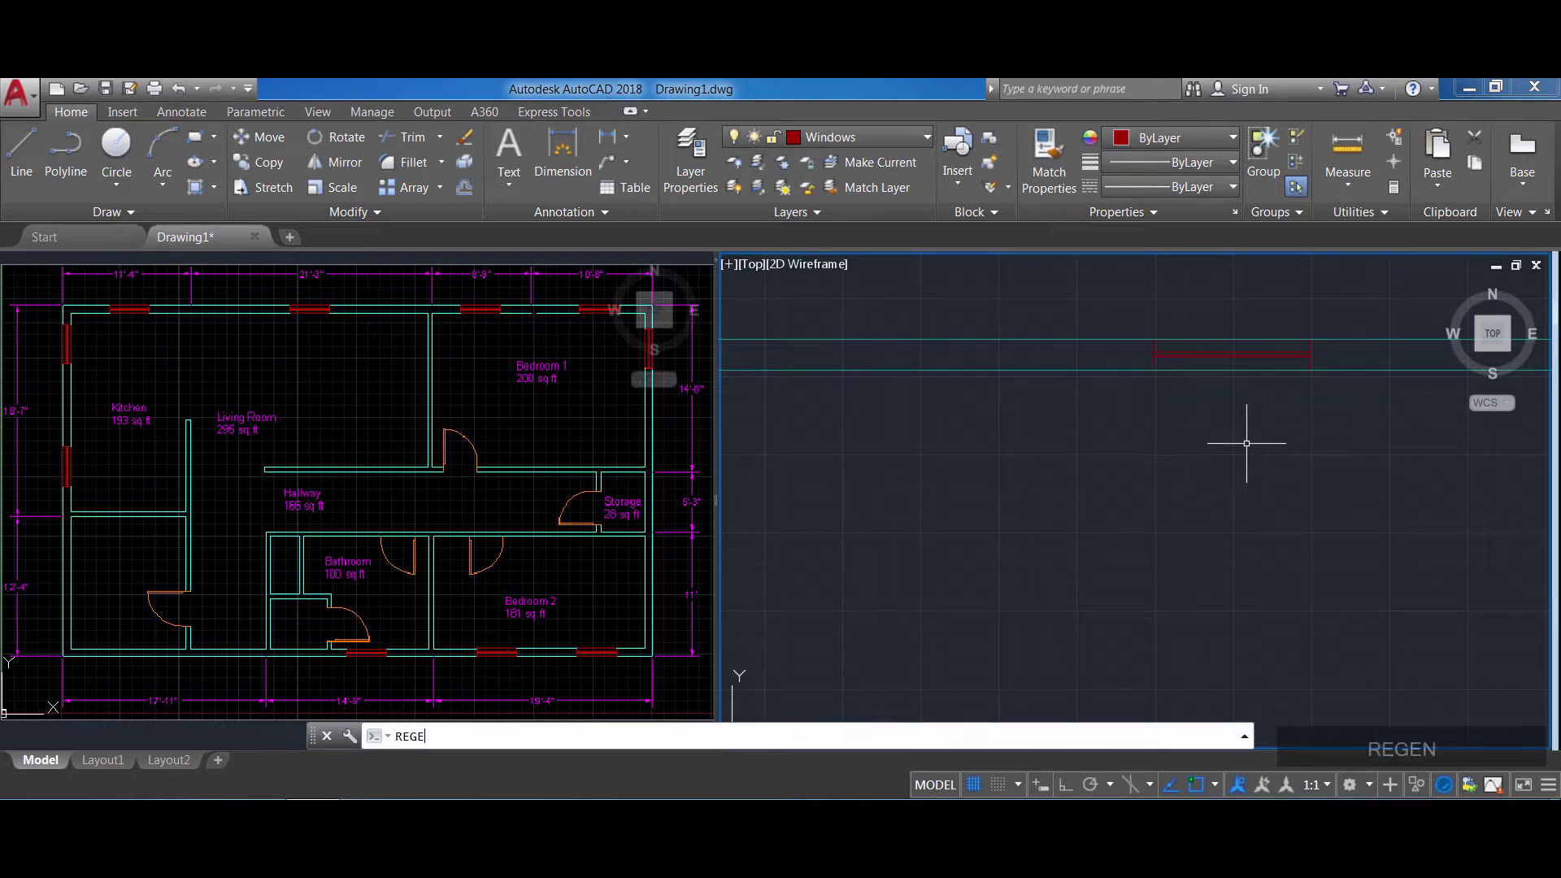
pyautogui.write('N')
pyautogui.press('Return')
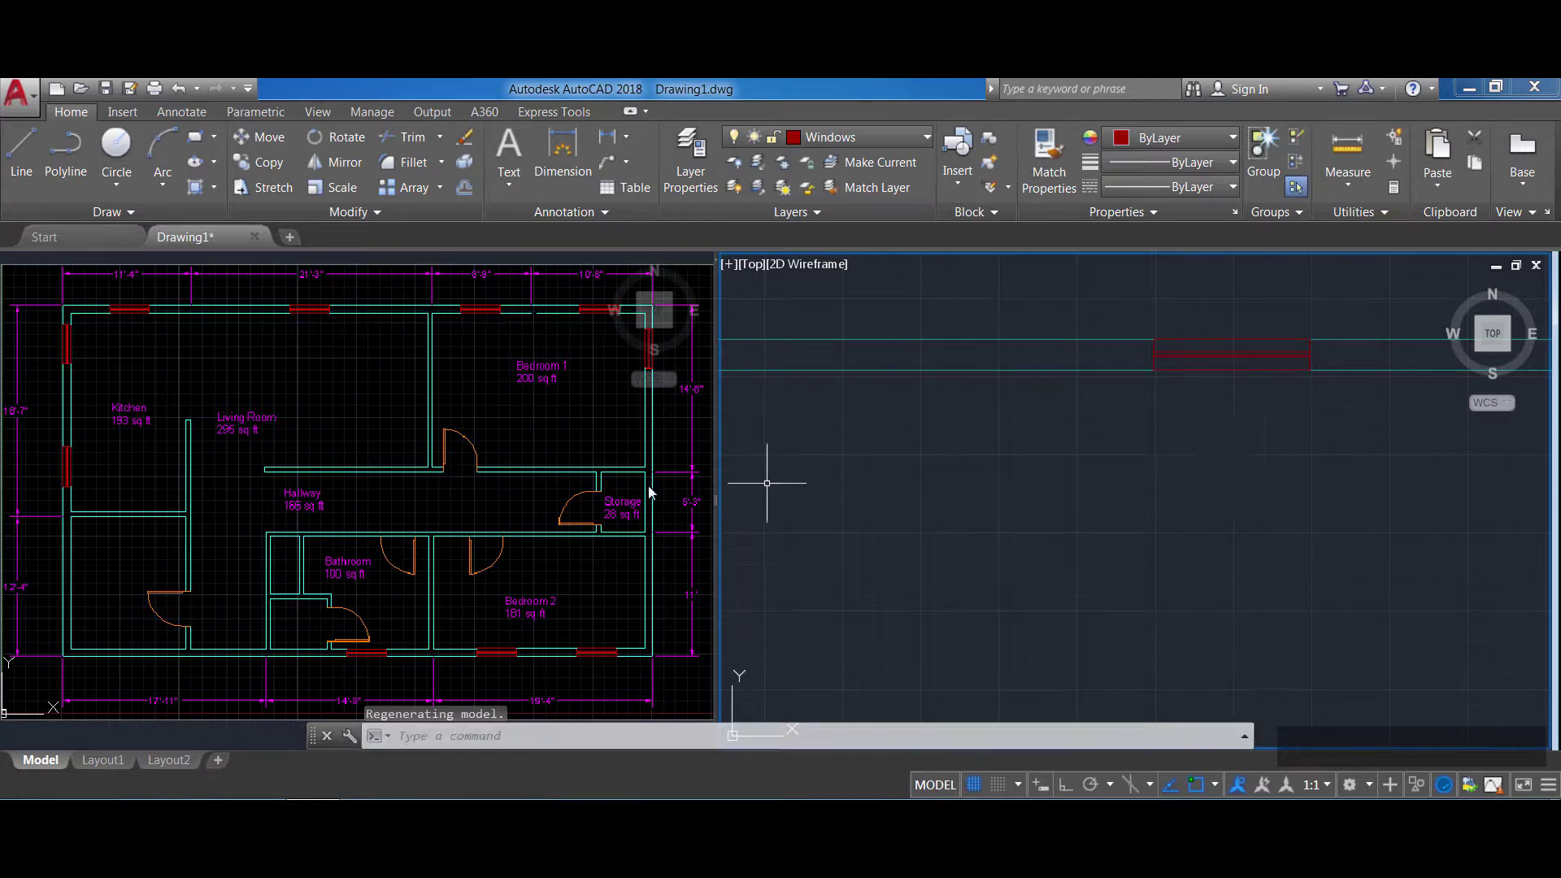
pyautogui.scroll(-2, 767, 391)
pyautogui.moveTo(767, 390); pyautogui.dragTo(715, 414, button='middle')
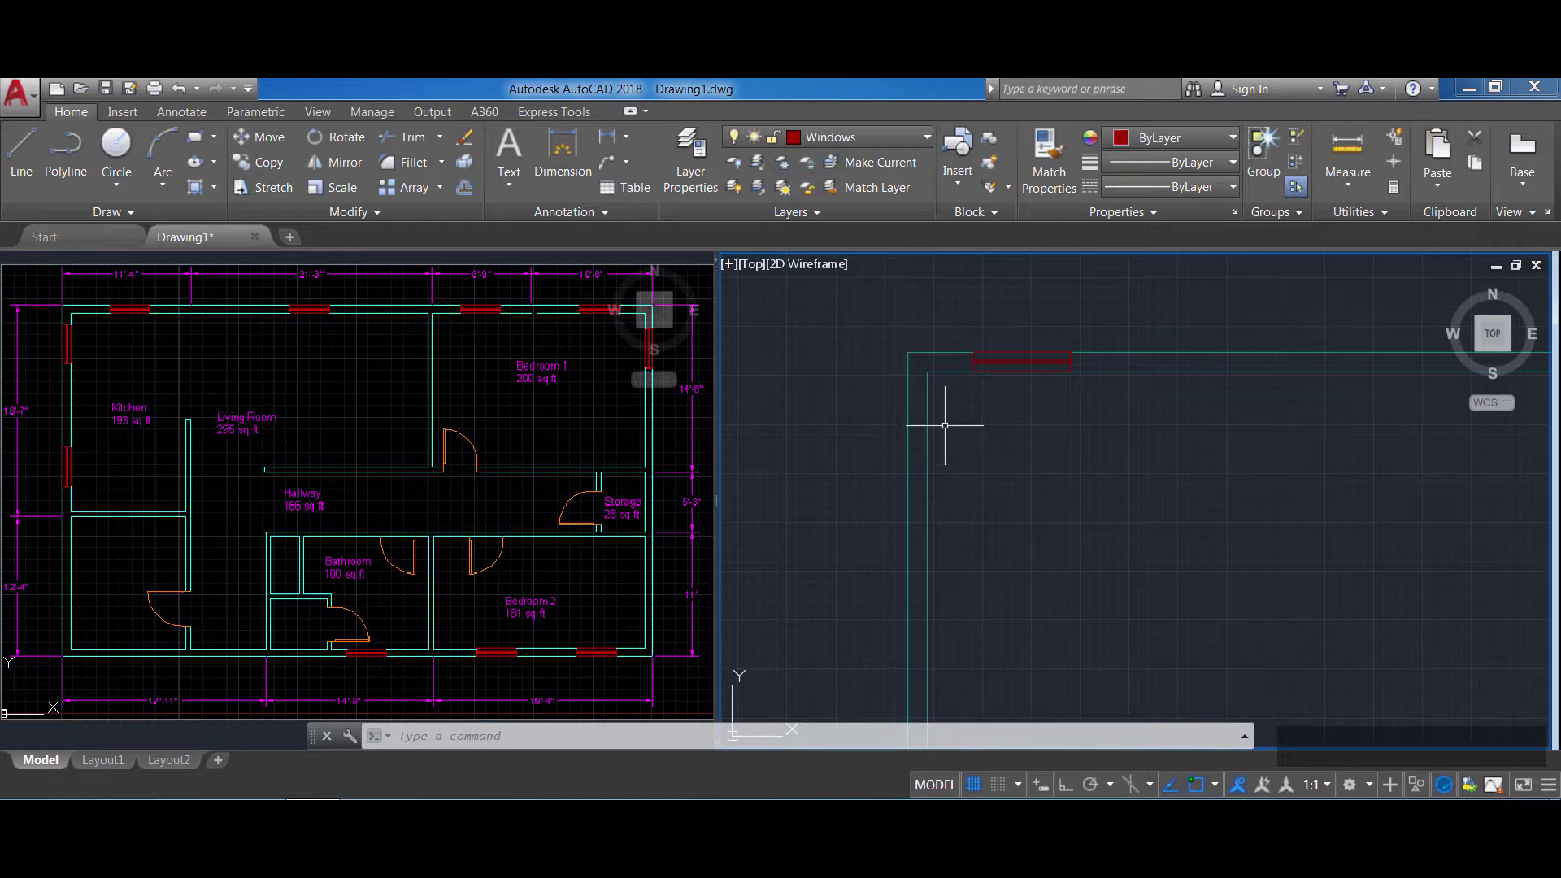
# Copy the top-wall window and paste the duplicate just below the top wall
pyautogui.click(1024, 360)
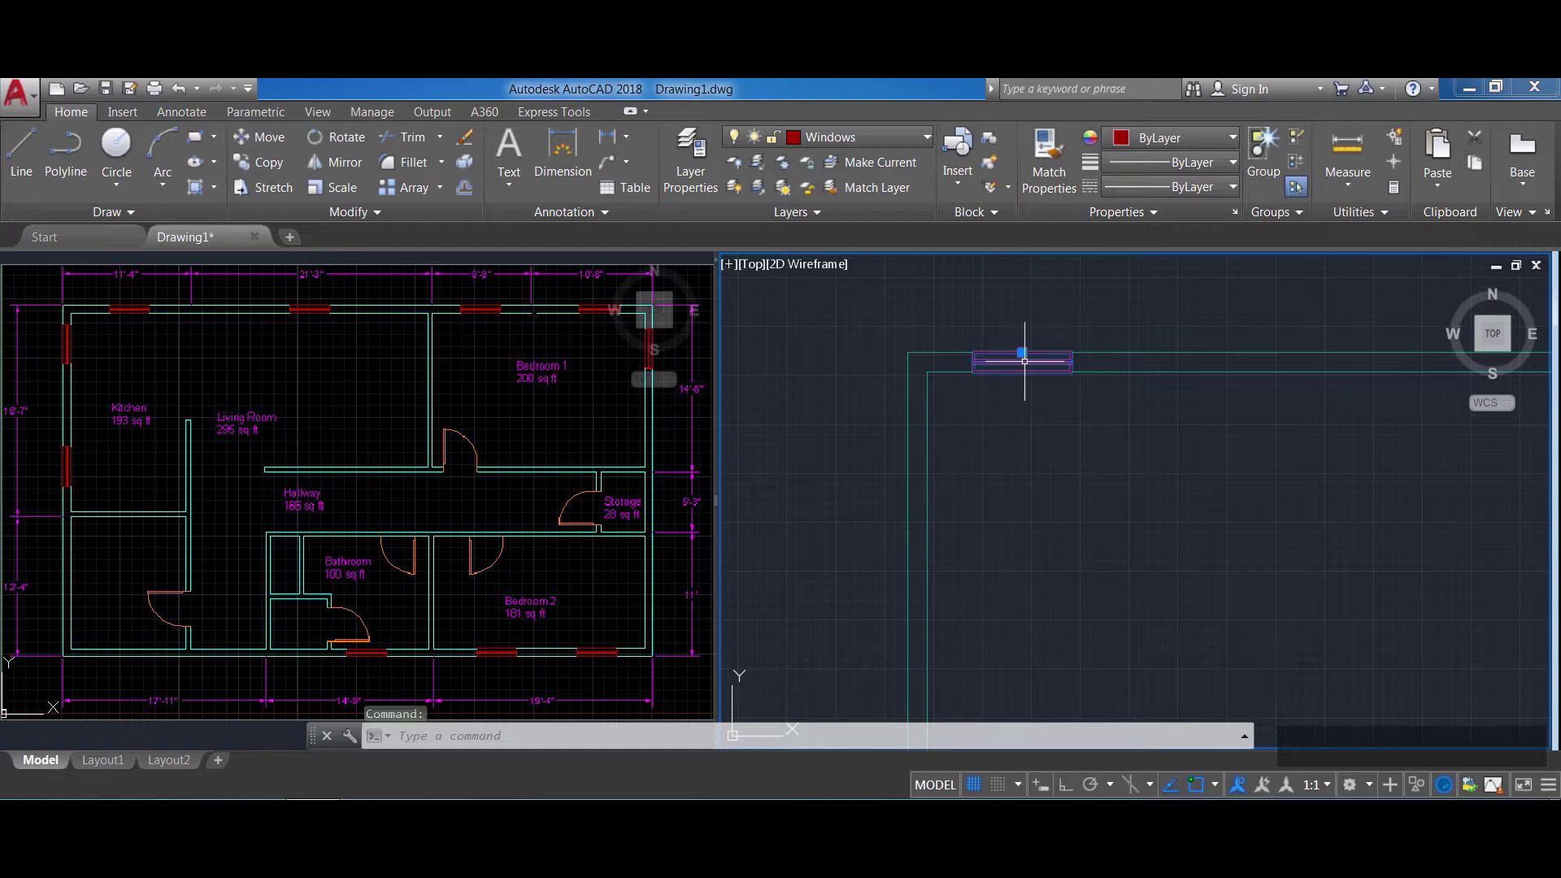
pyautogui.hotkey('ctrl', 'c')
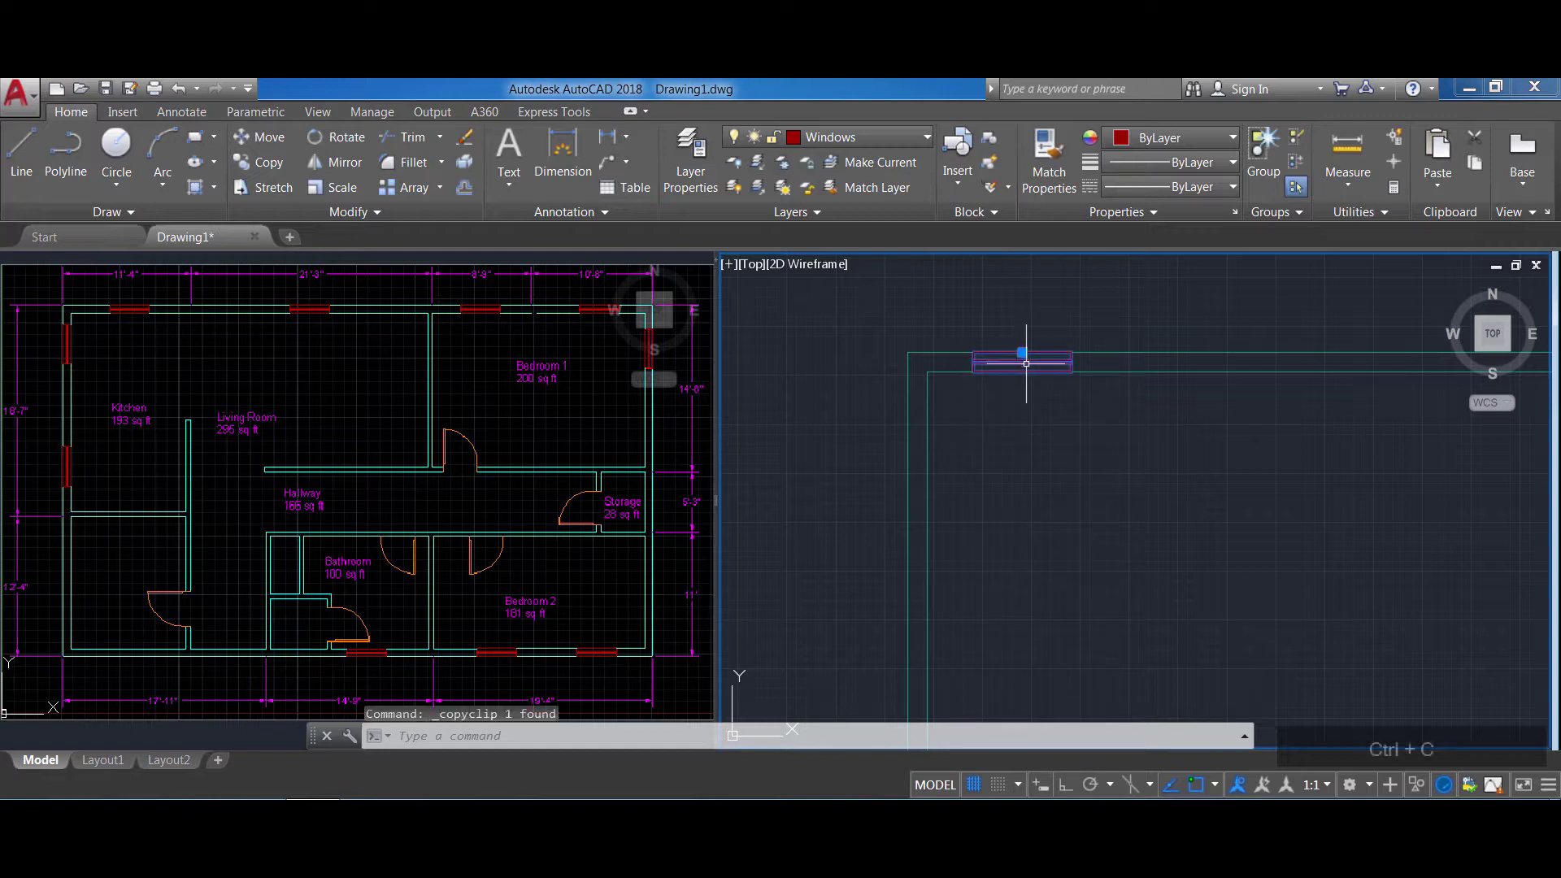
pyautogui.hotkey('ctrl', 'v')
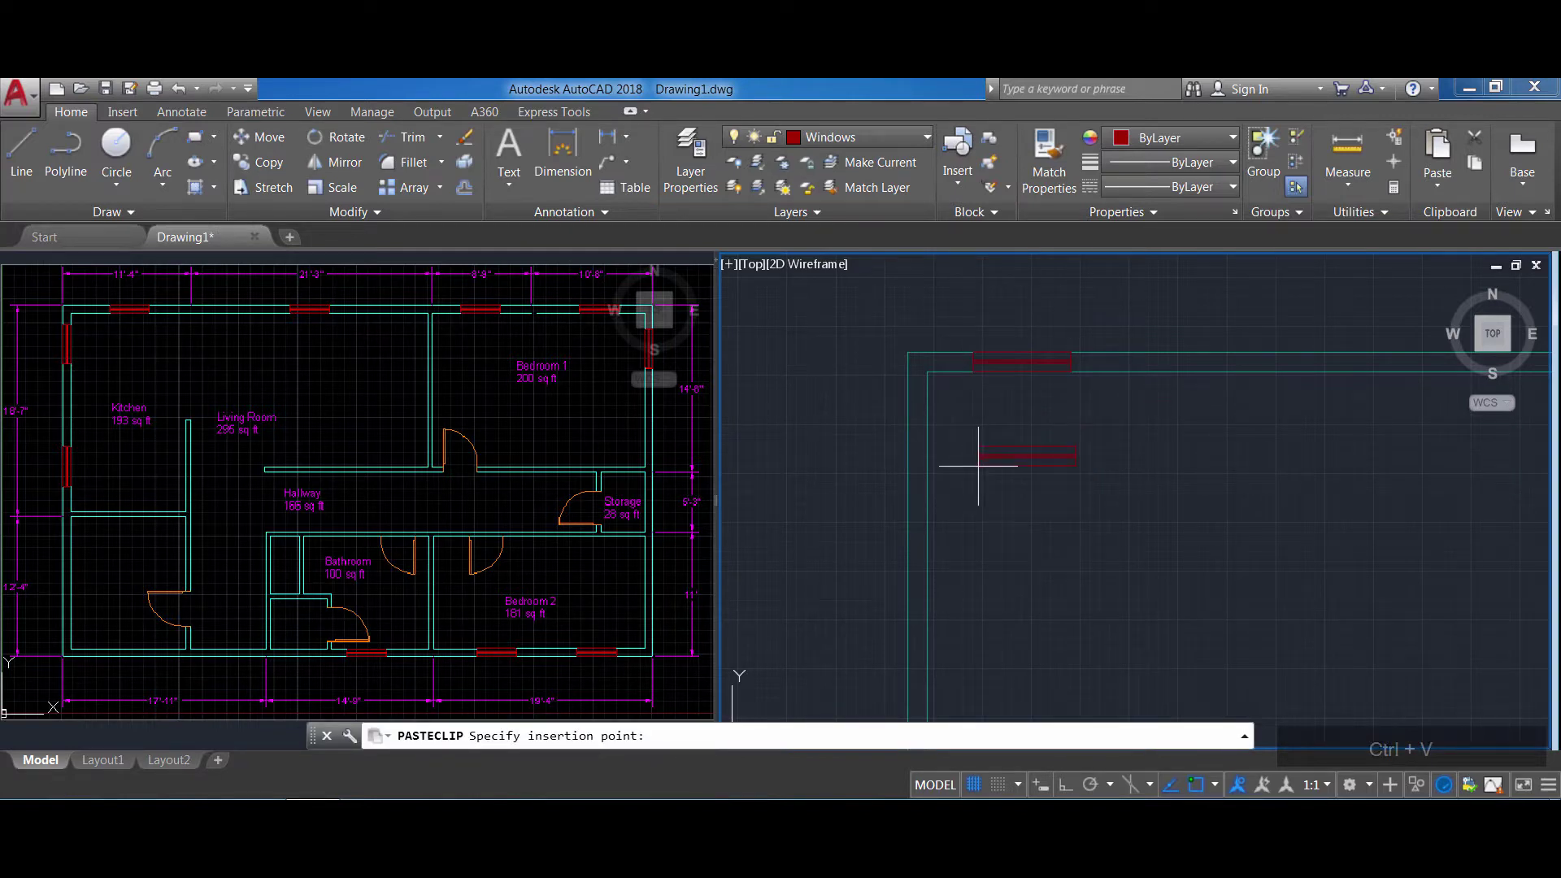
pyautogui.click(978, 465)
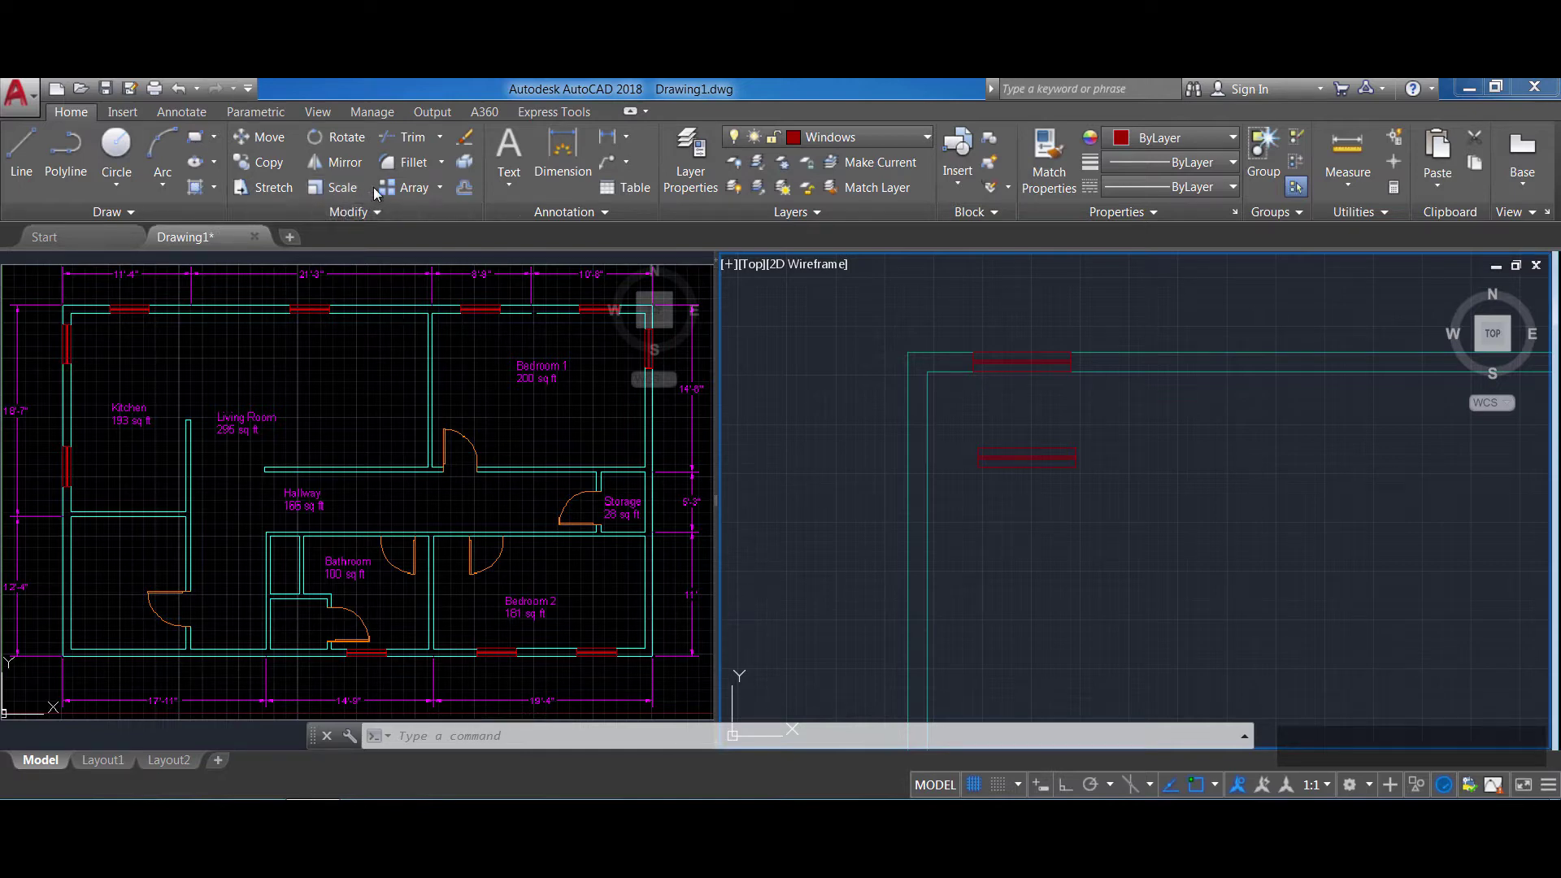
# Rotate the pasted window 270° about its left end, with Ortho on, so it stands vertical
pyautogui.click(361, 143)
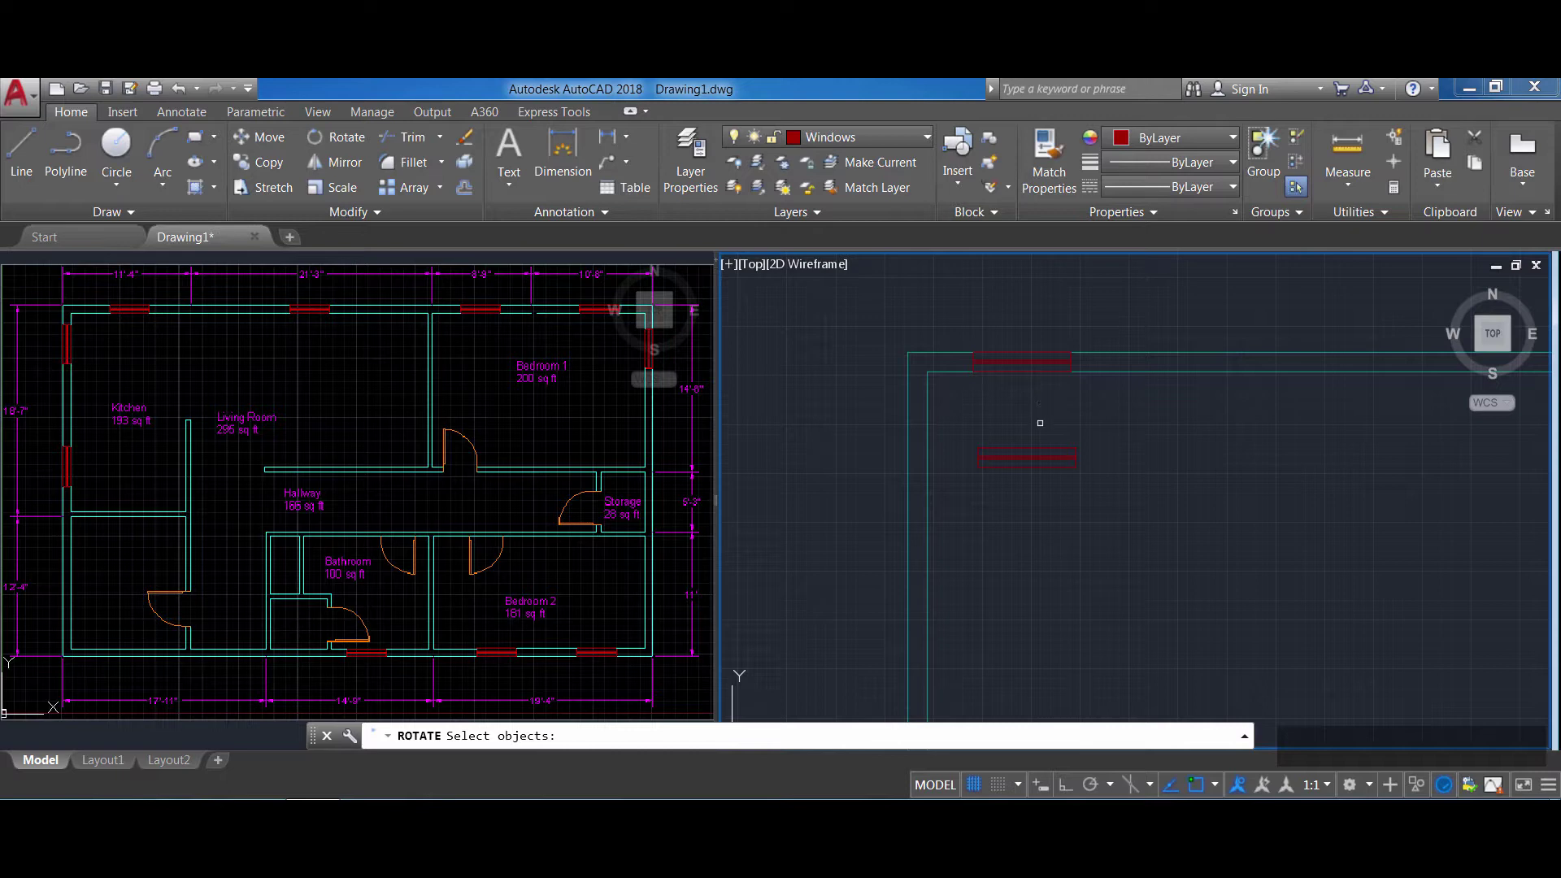
pyautogui.click(1052, 453)
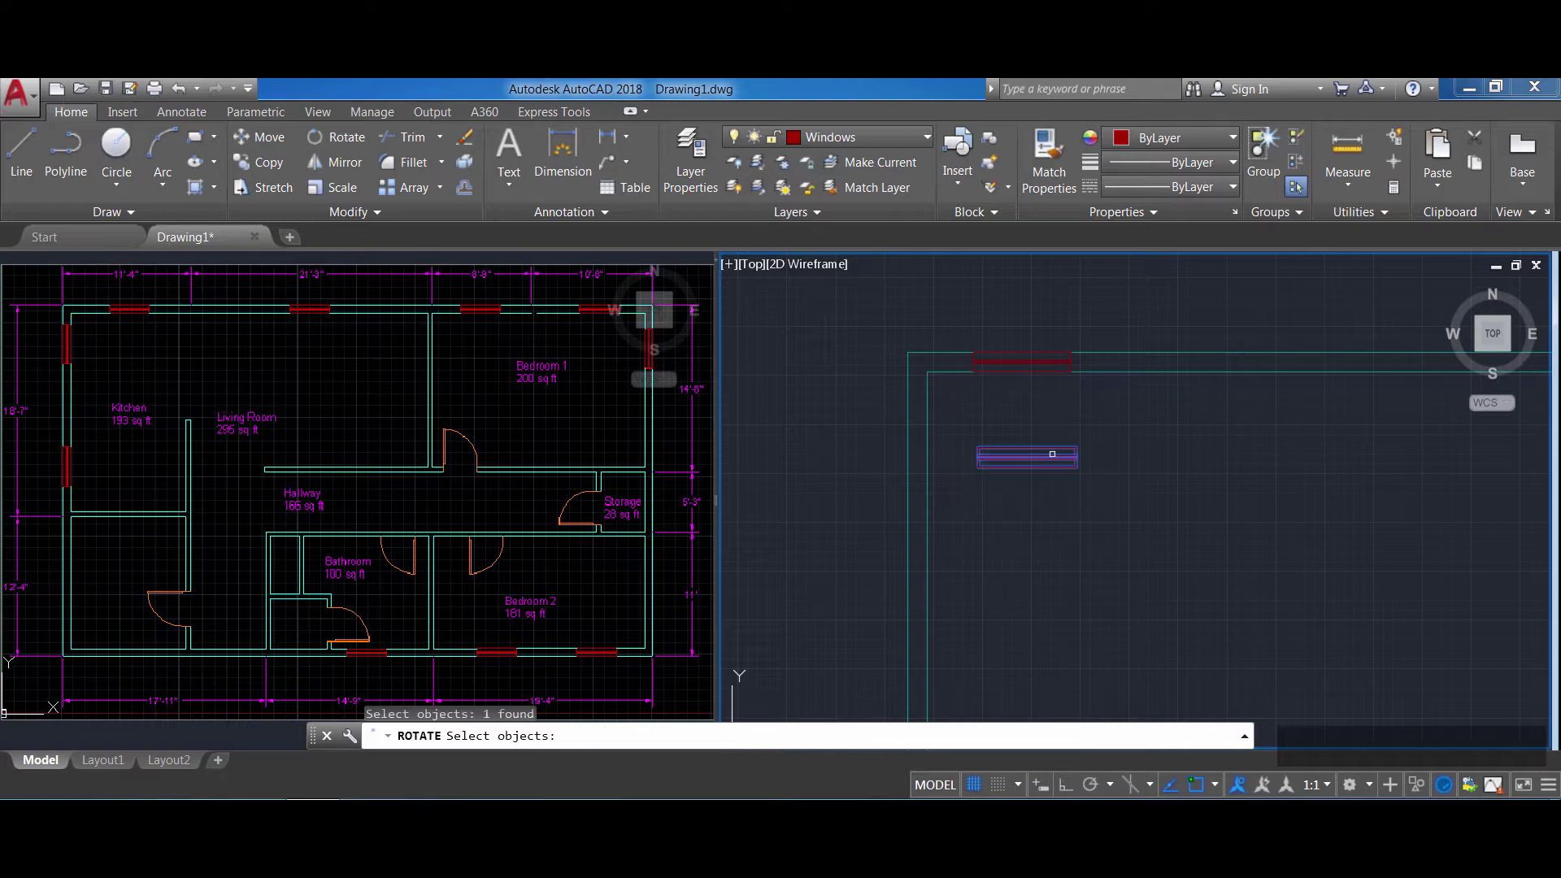
pyautogui.press('Return')
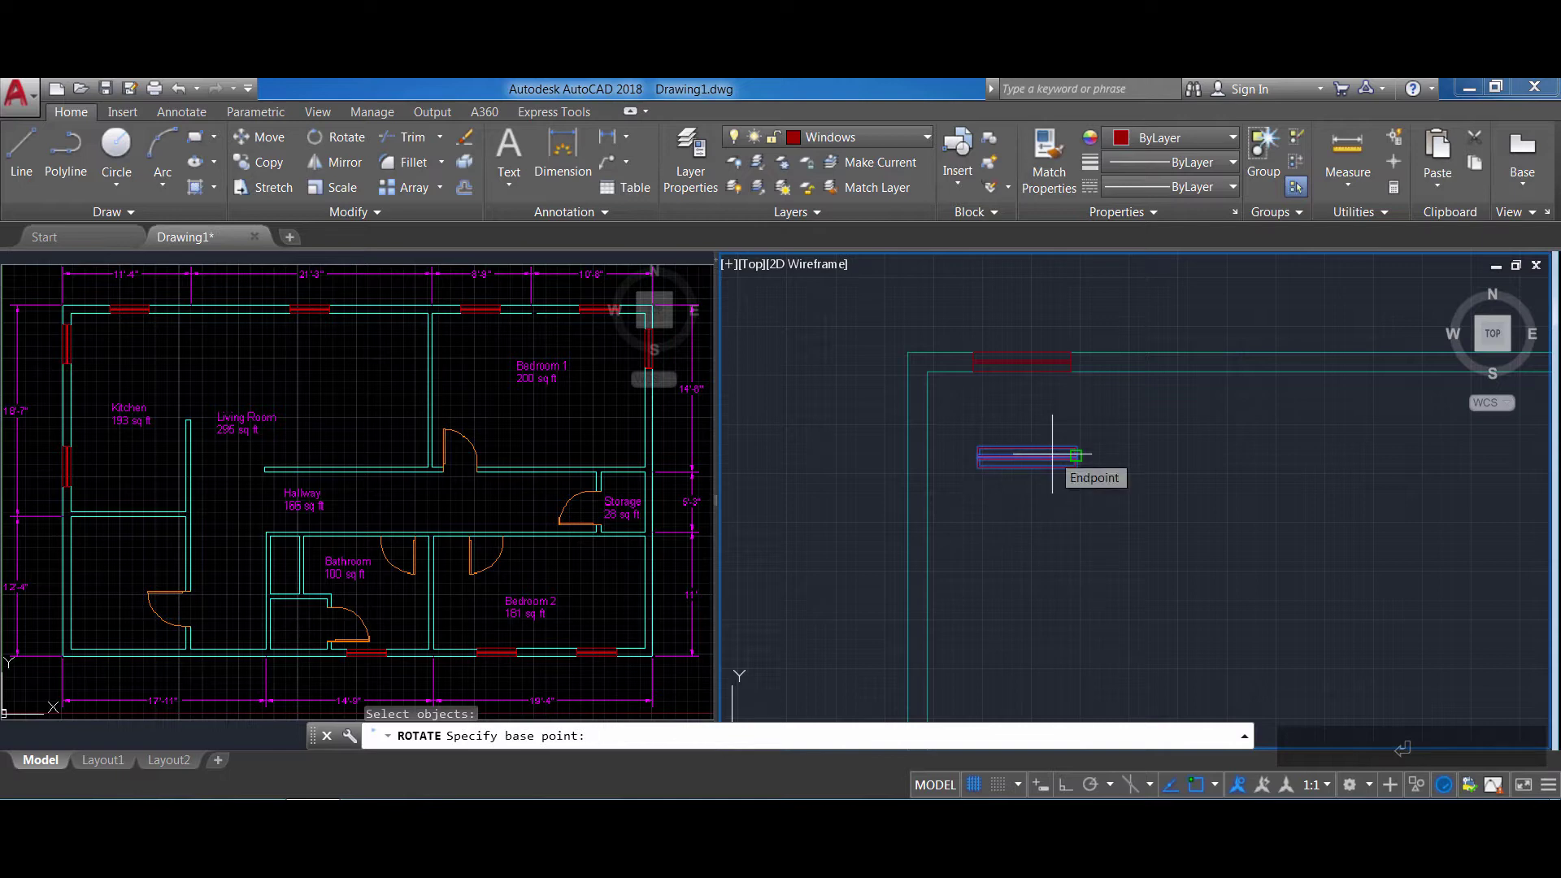
pyautogui.click(978, 466)
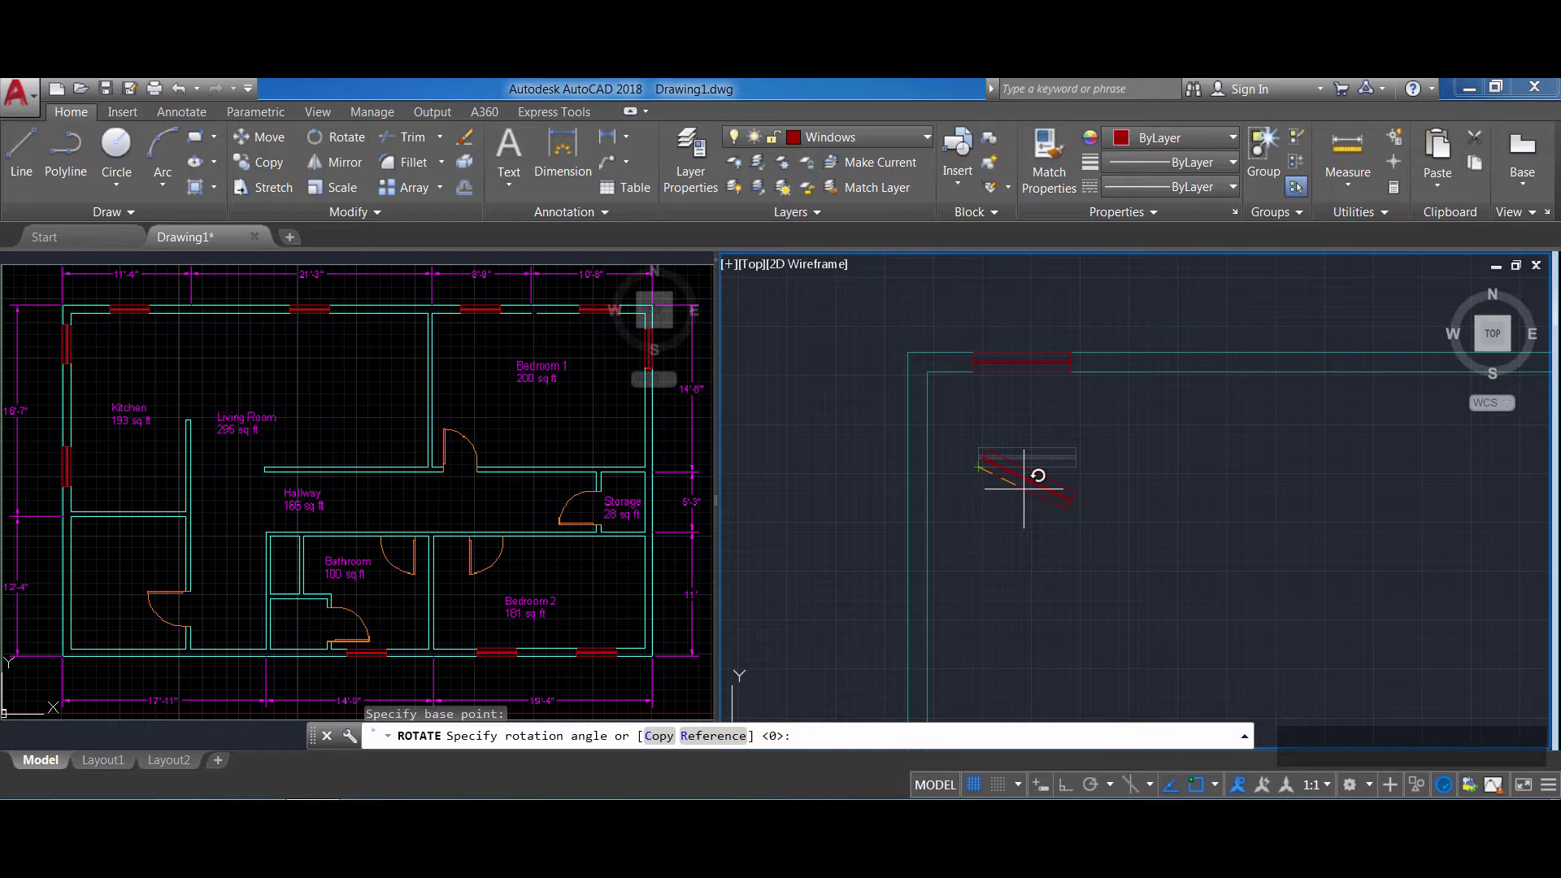
pyautogui.press('F8')
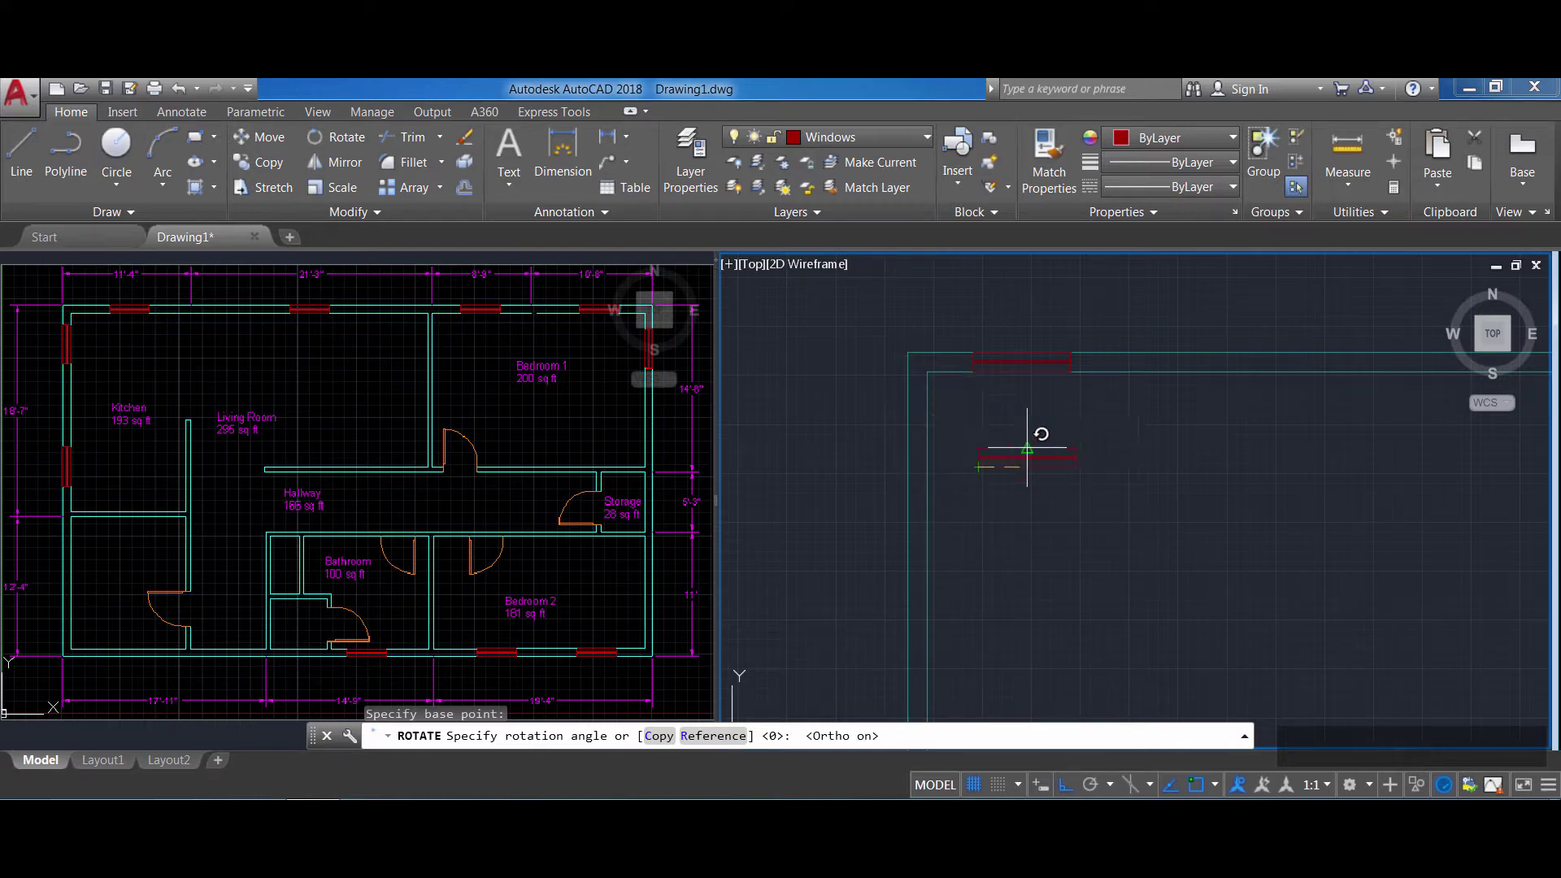
pyautogui.click(984, 539)
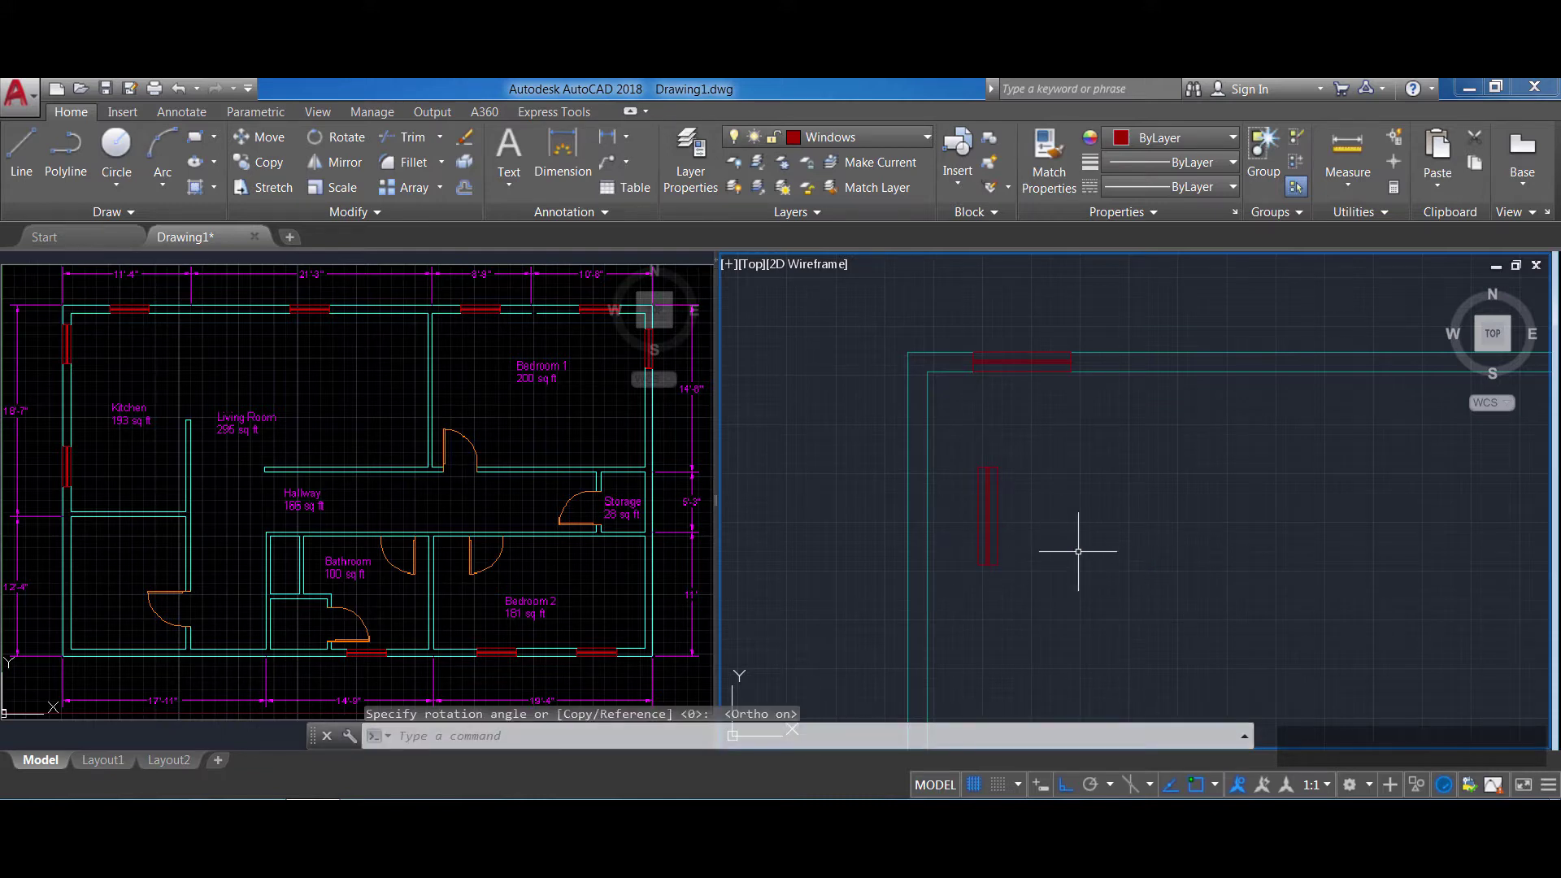
pyautogui.press('Escape')
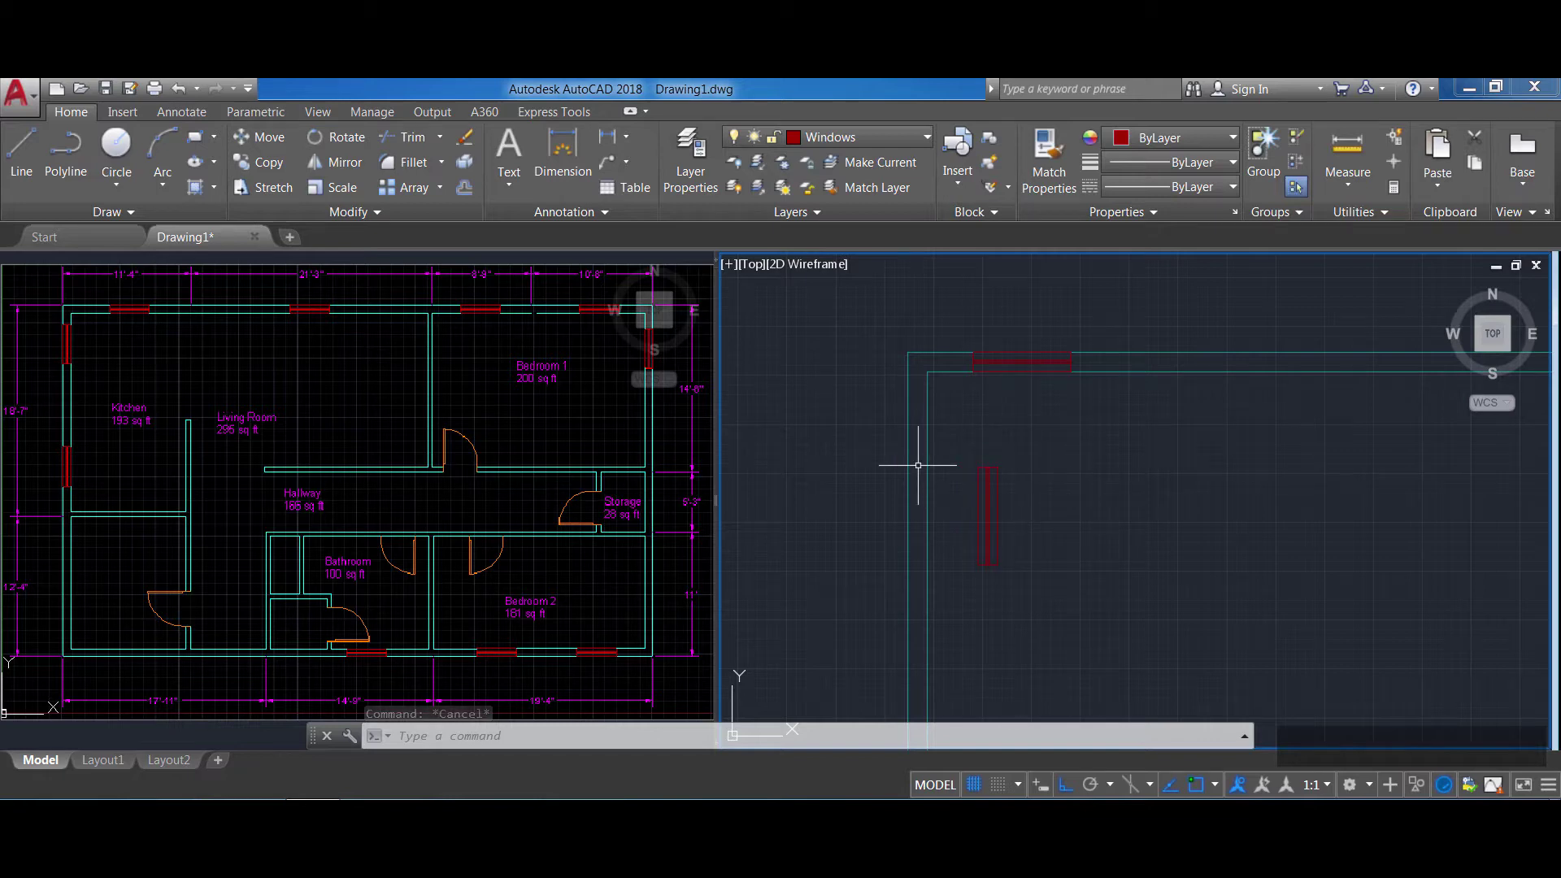
# Grip-move the vertical window, snapped to Nearest, onto the left exterior wall near the top-left corner
pyautogui.click(982, 492)
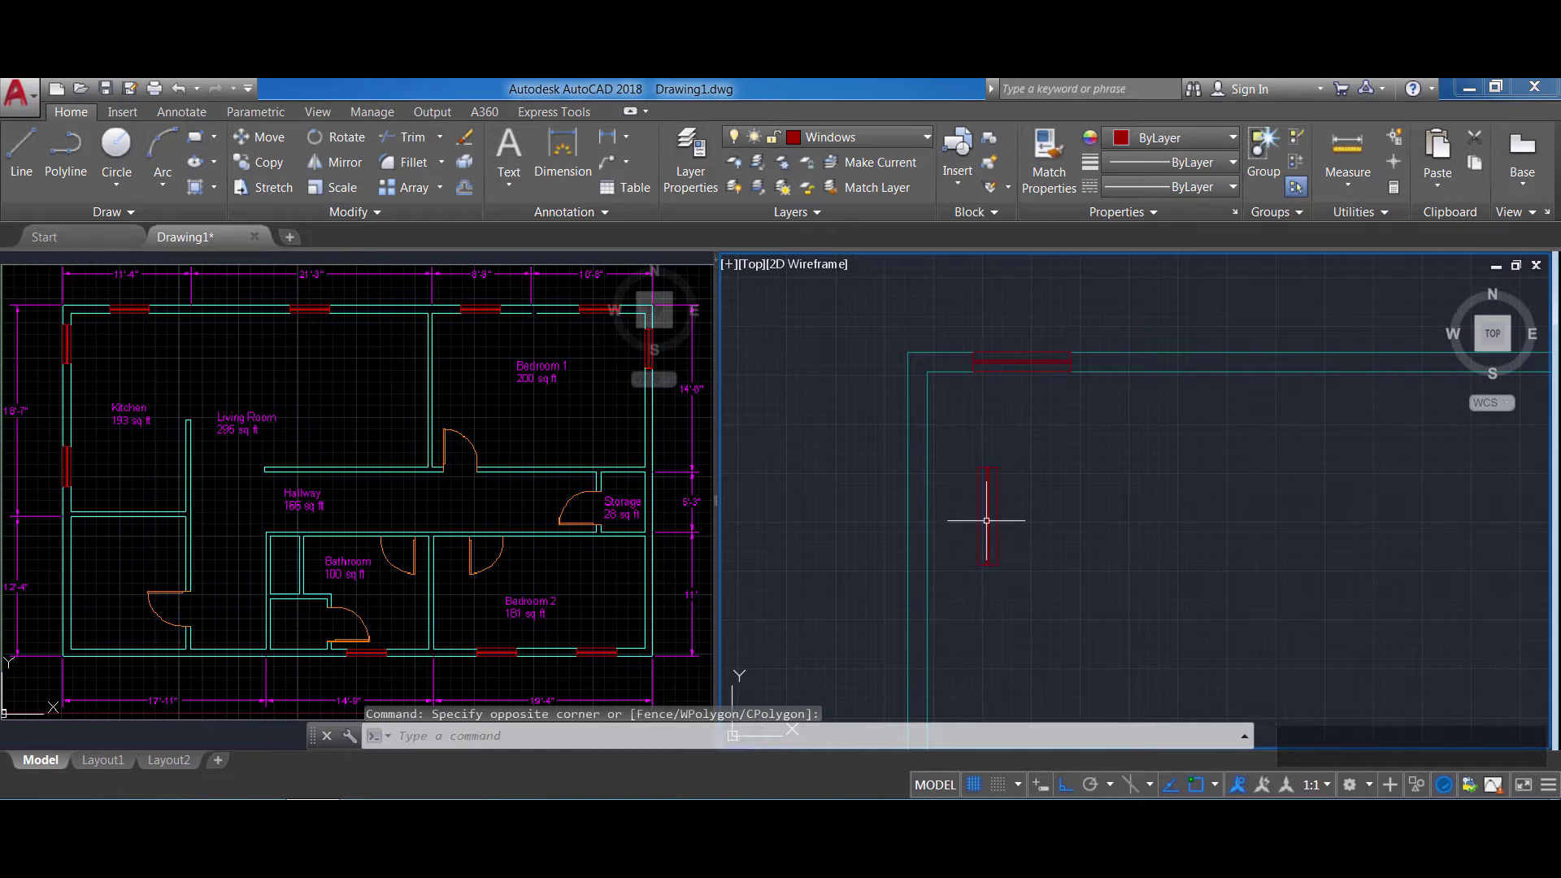
pyautogui.click(986, 520)
pyautogui.click(997, 515)
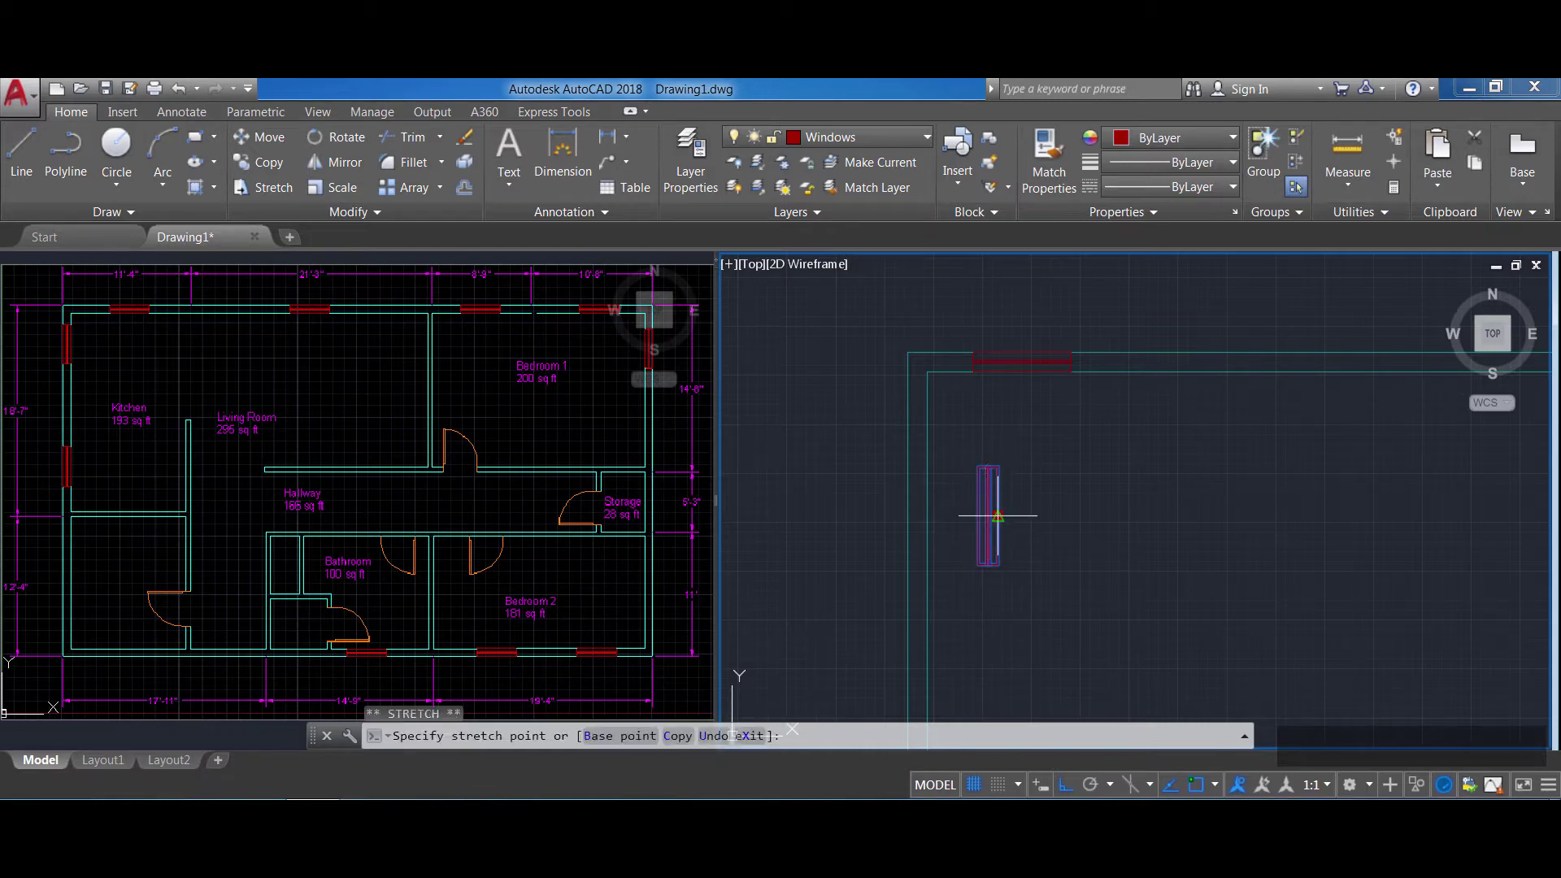
pyautogui.keyDown('shift'); pyautogui.rightClick(941, 492); pyautogui.keyUp('shift')
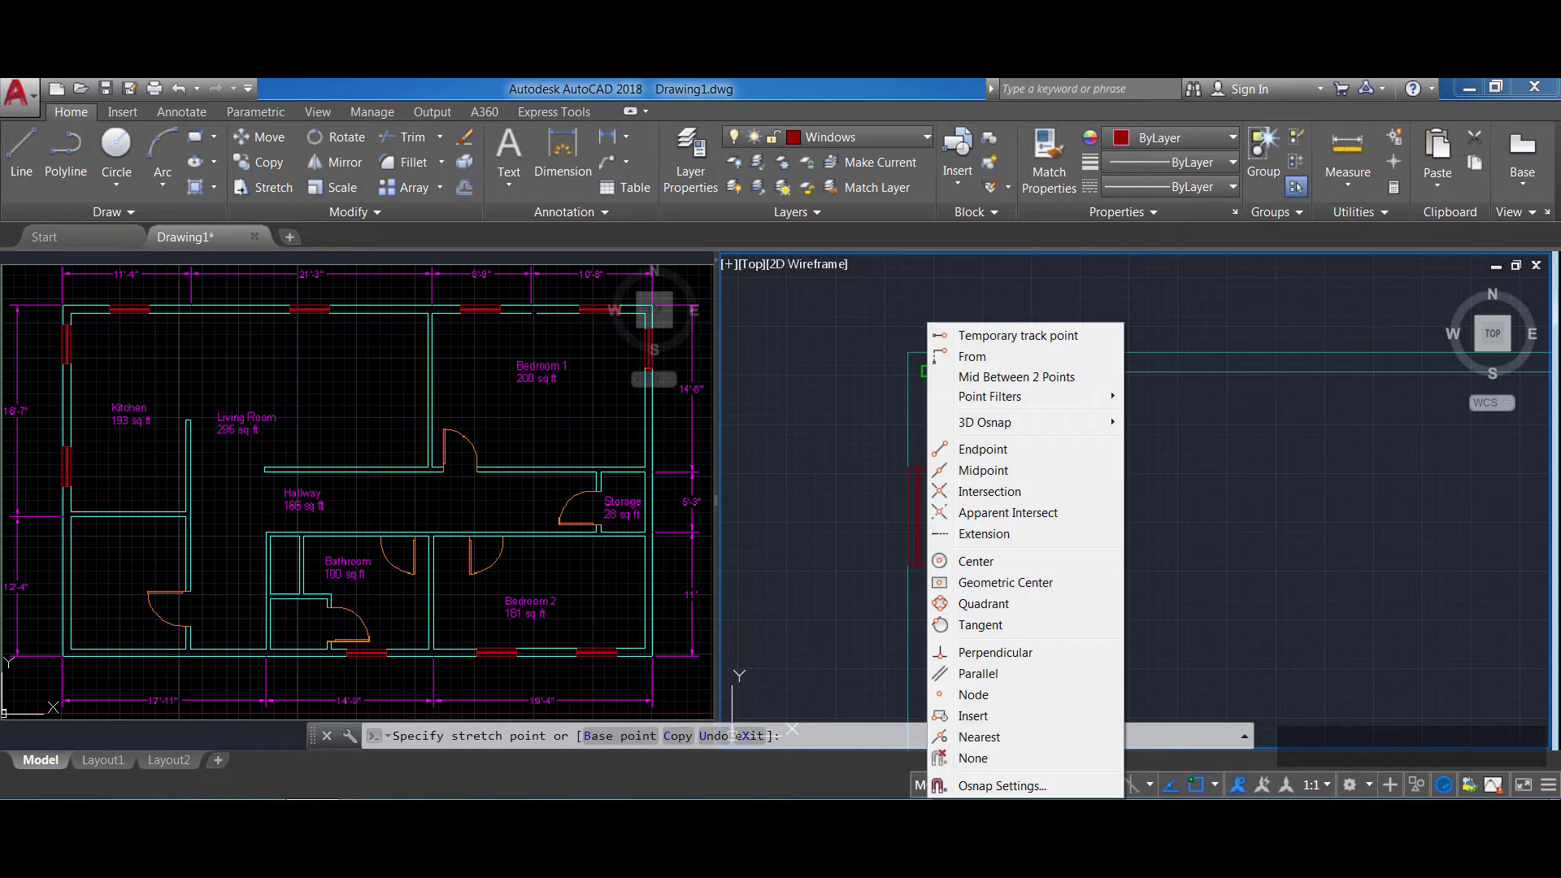
pyautogui.click(993, 737)
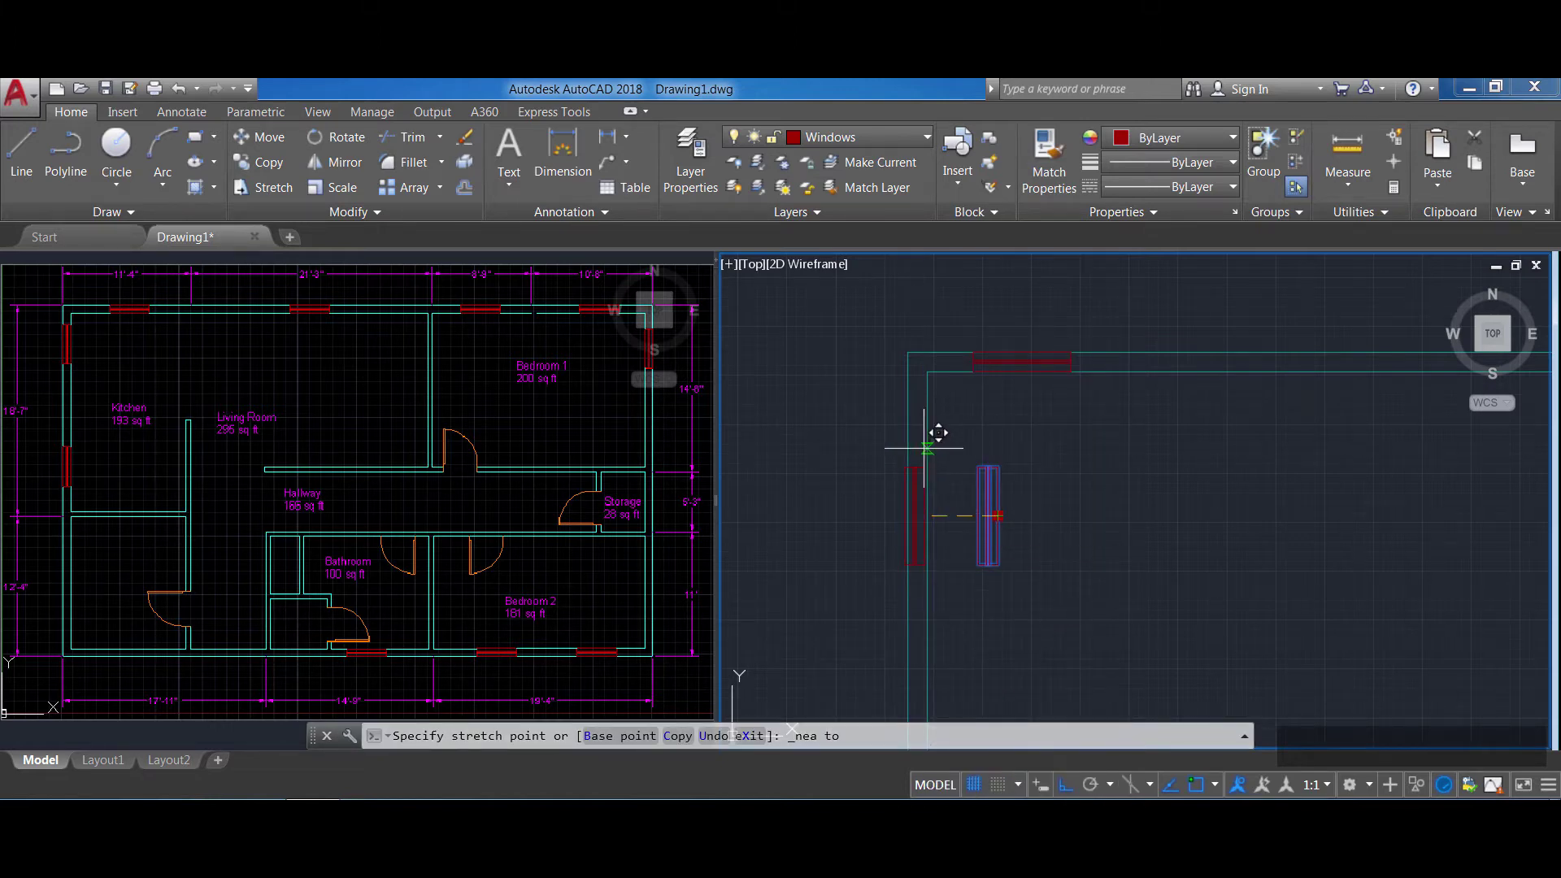
pyautogui.scroll(2, 926, 424)
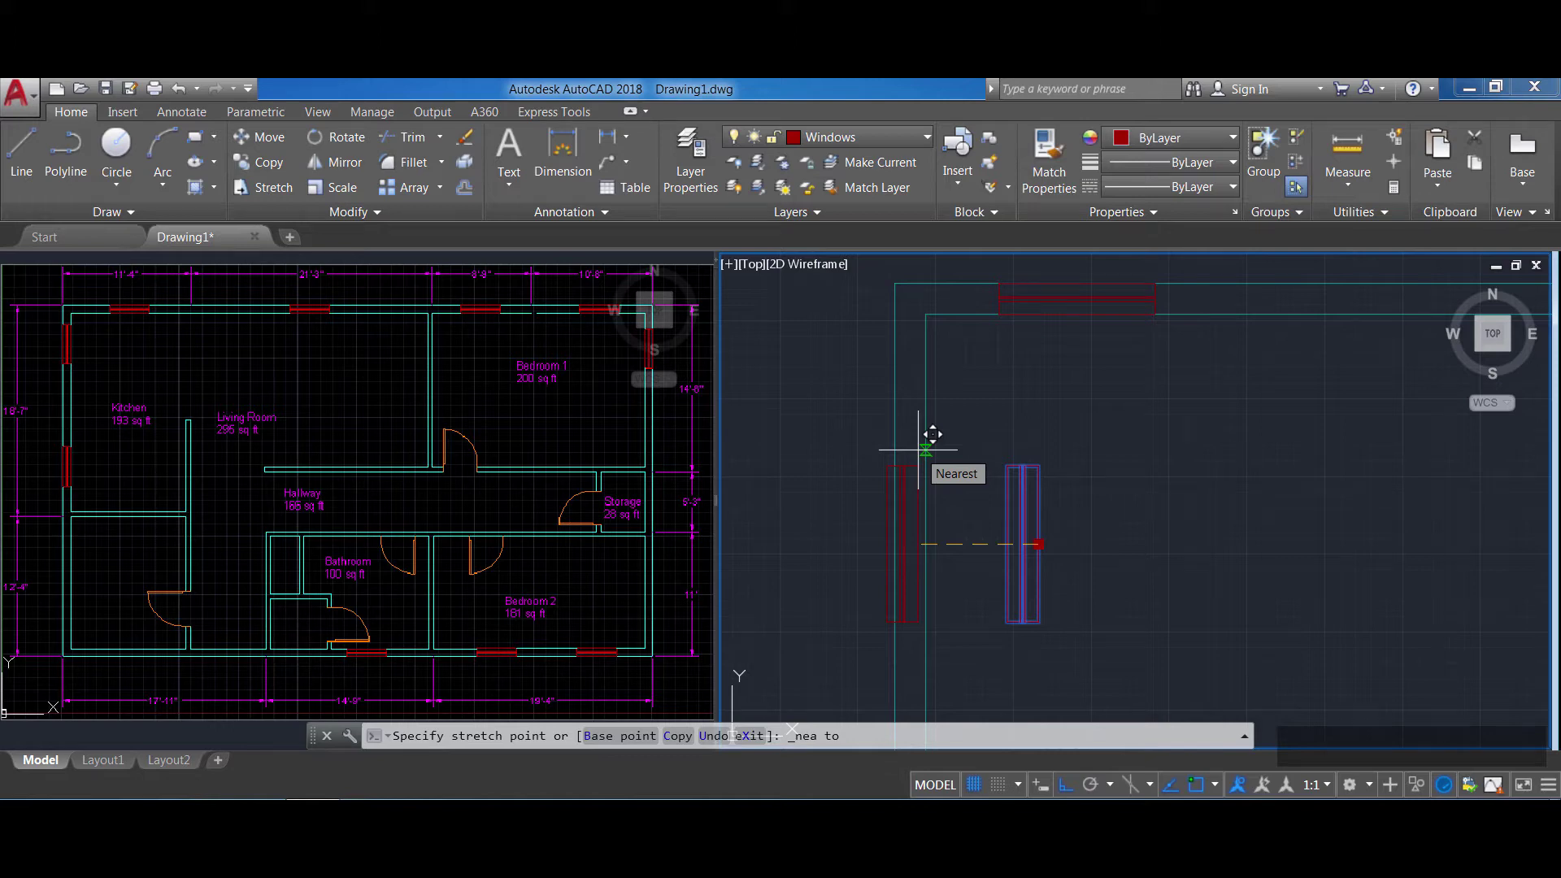
pyautogui.press('F8')
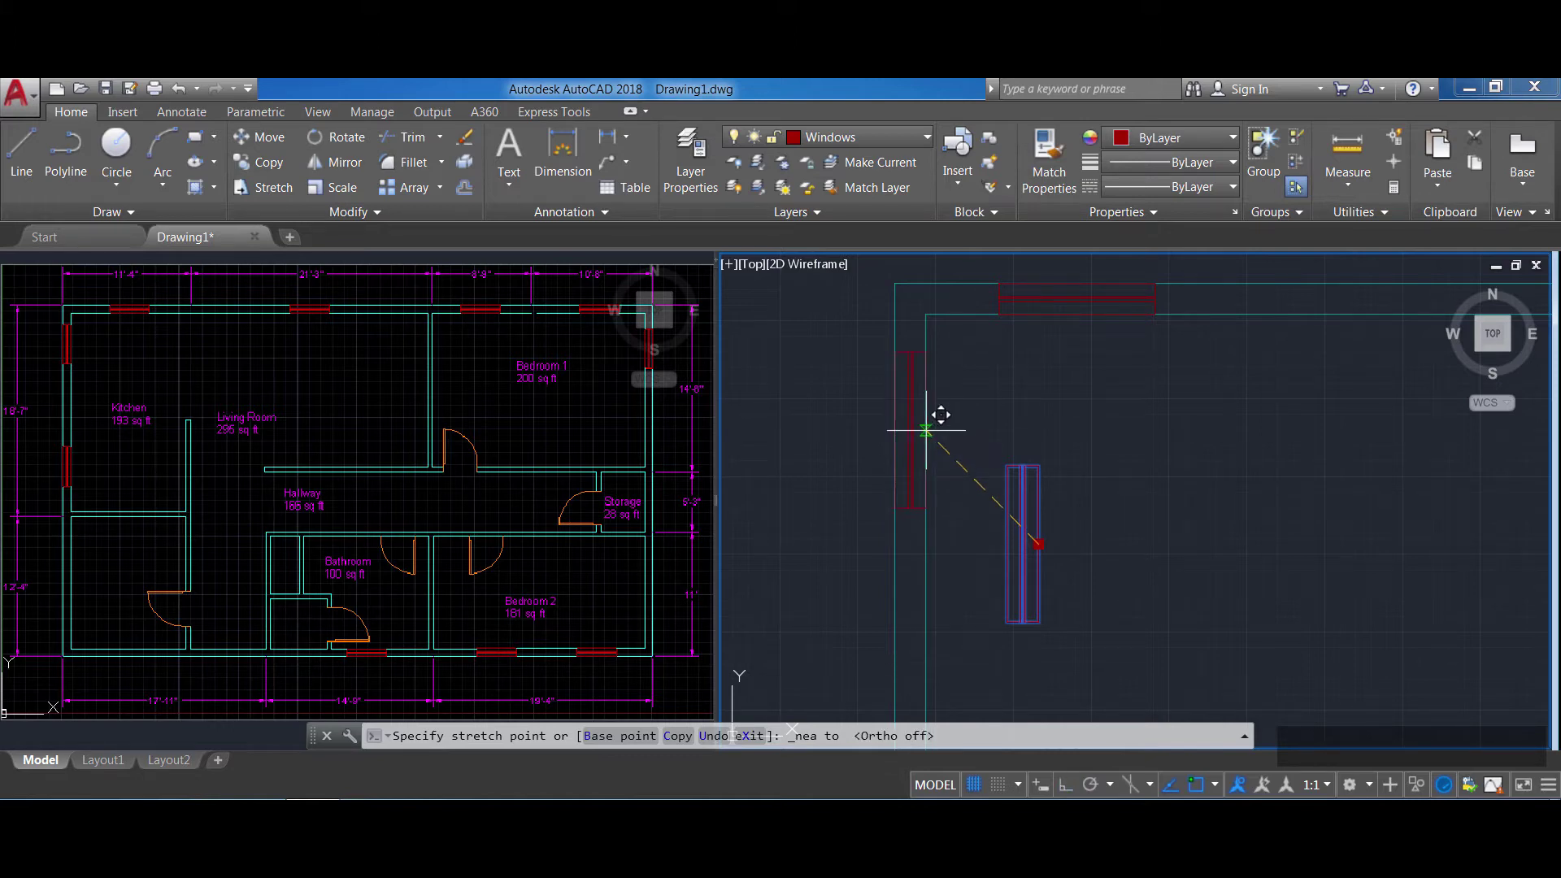
pyautogui.click(925, 447)
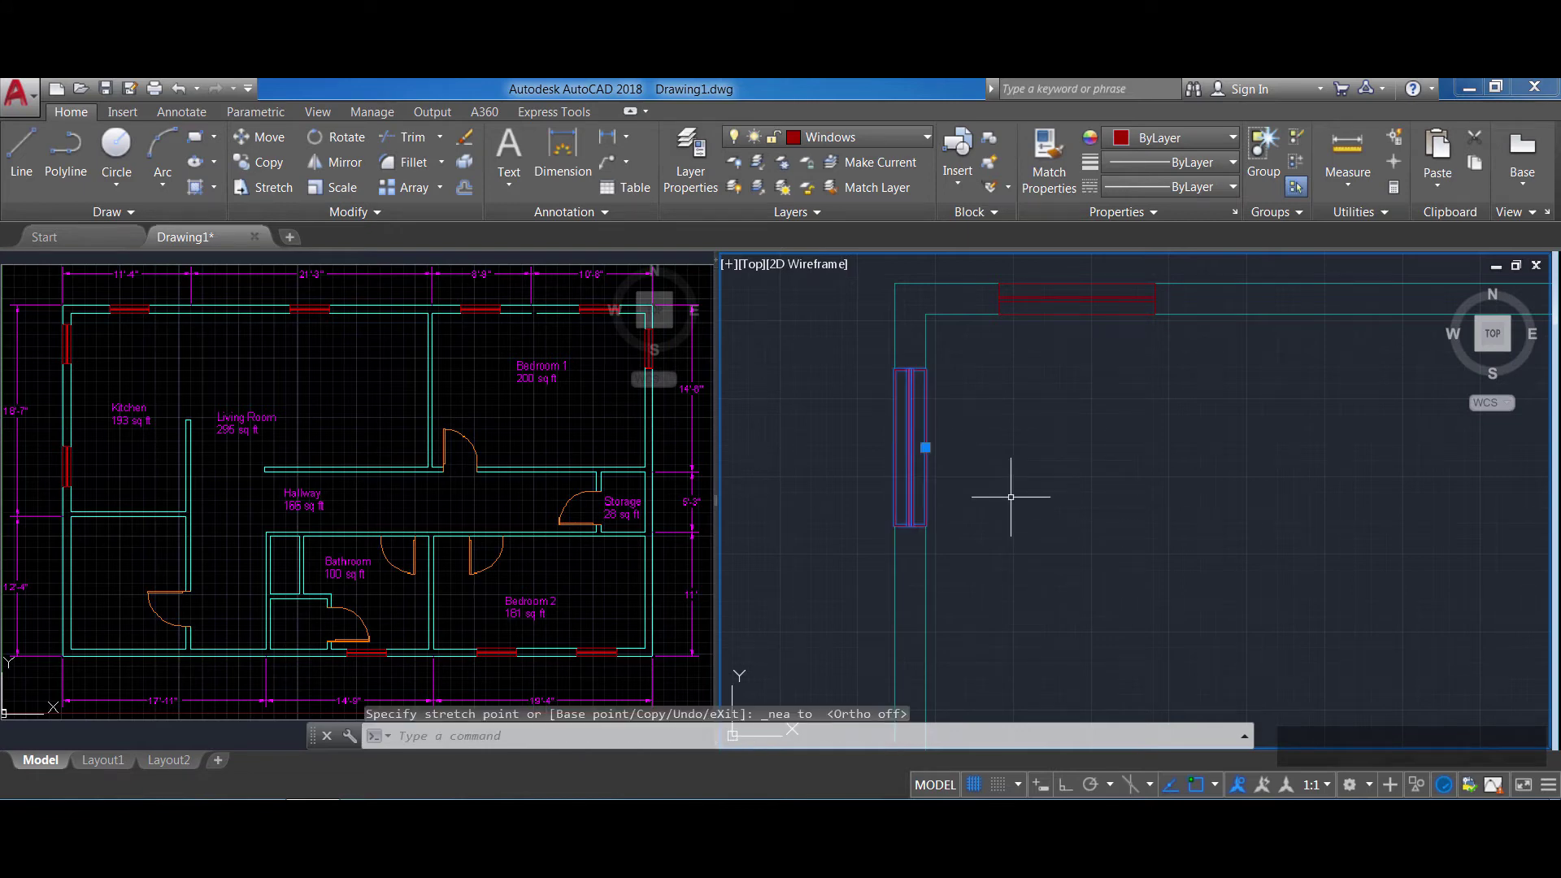
pyautogui.press('Escape')
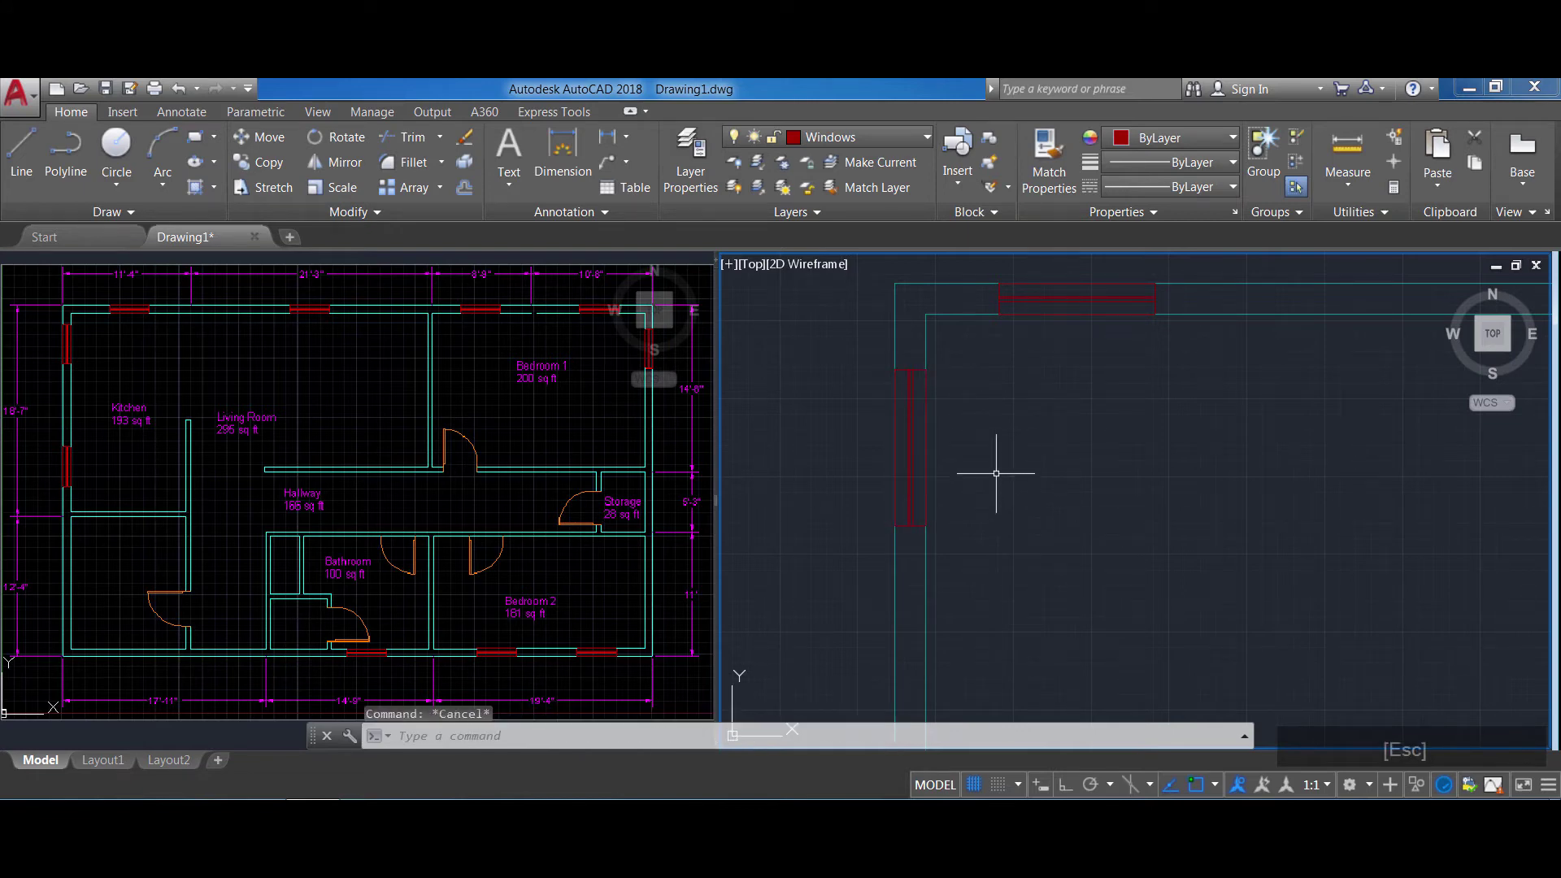
pyautogui.scroll(4, 947, 466)
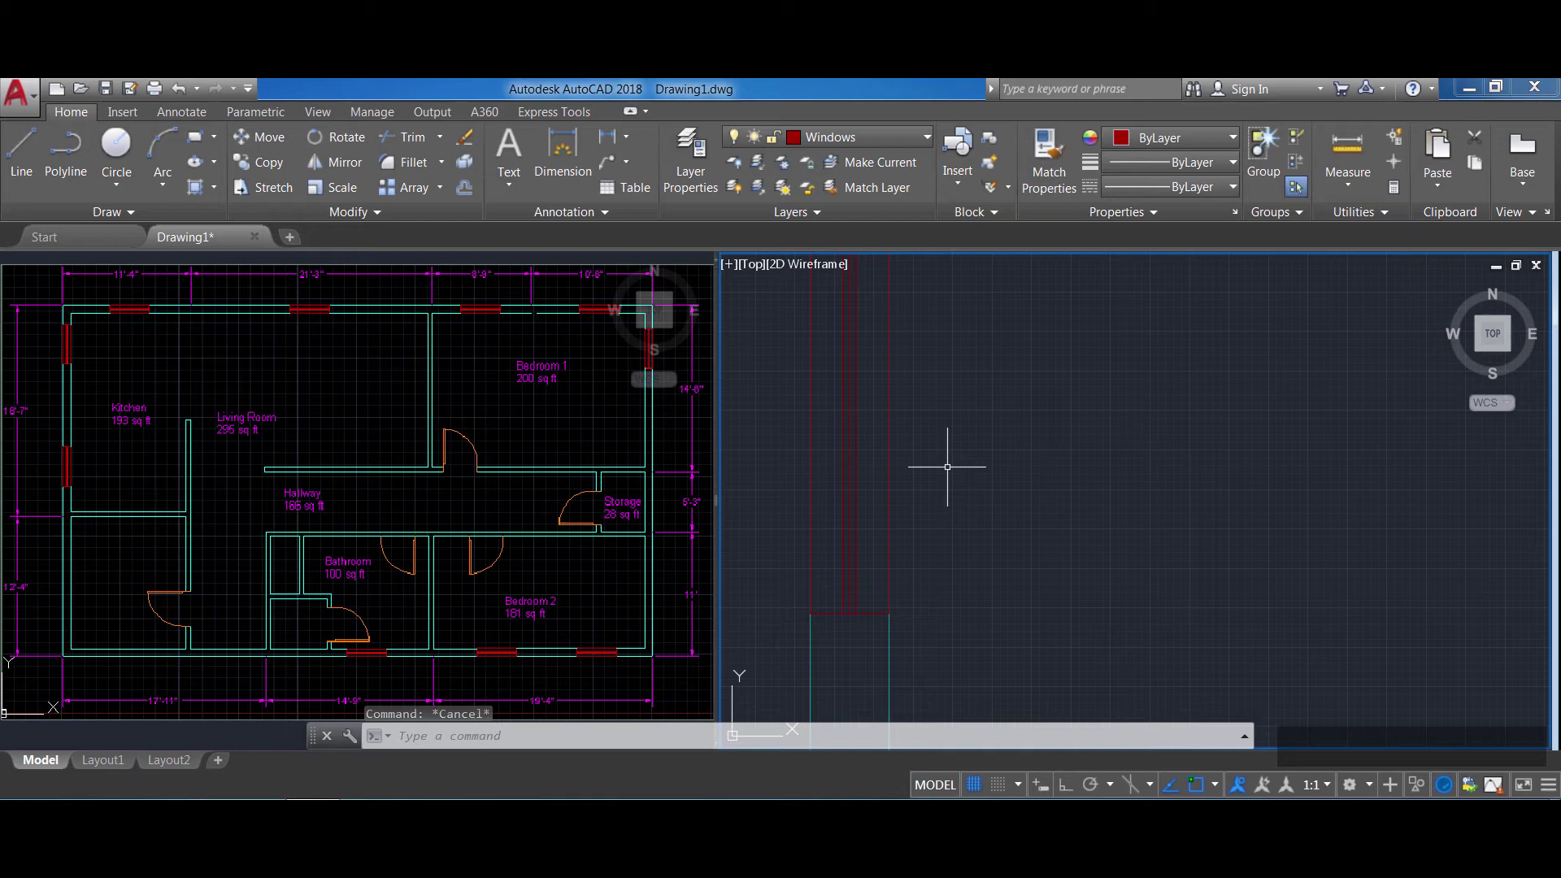
pyautogui.scroll(2, 800, 553)
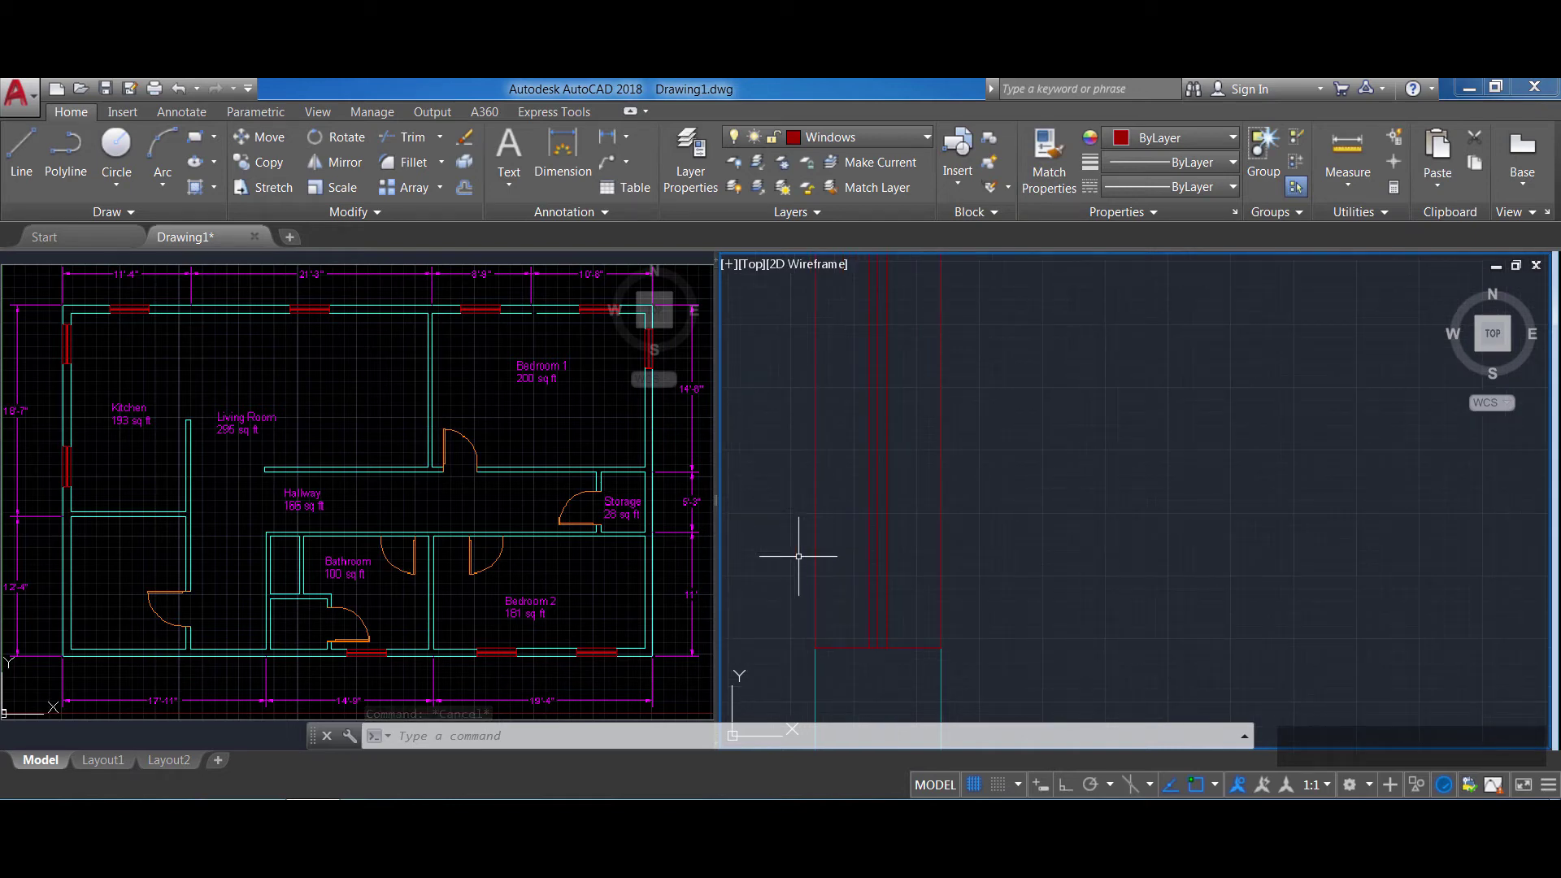
pyautogui.moveTo(794, 645)
pyautogui.mouseDown(button='middle')
pyautogui.moveTo(762, 529)
pyautogui.moveTo(823, 403)
pyautogui.mouseUp(button='middle')
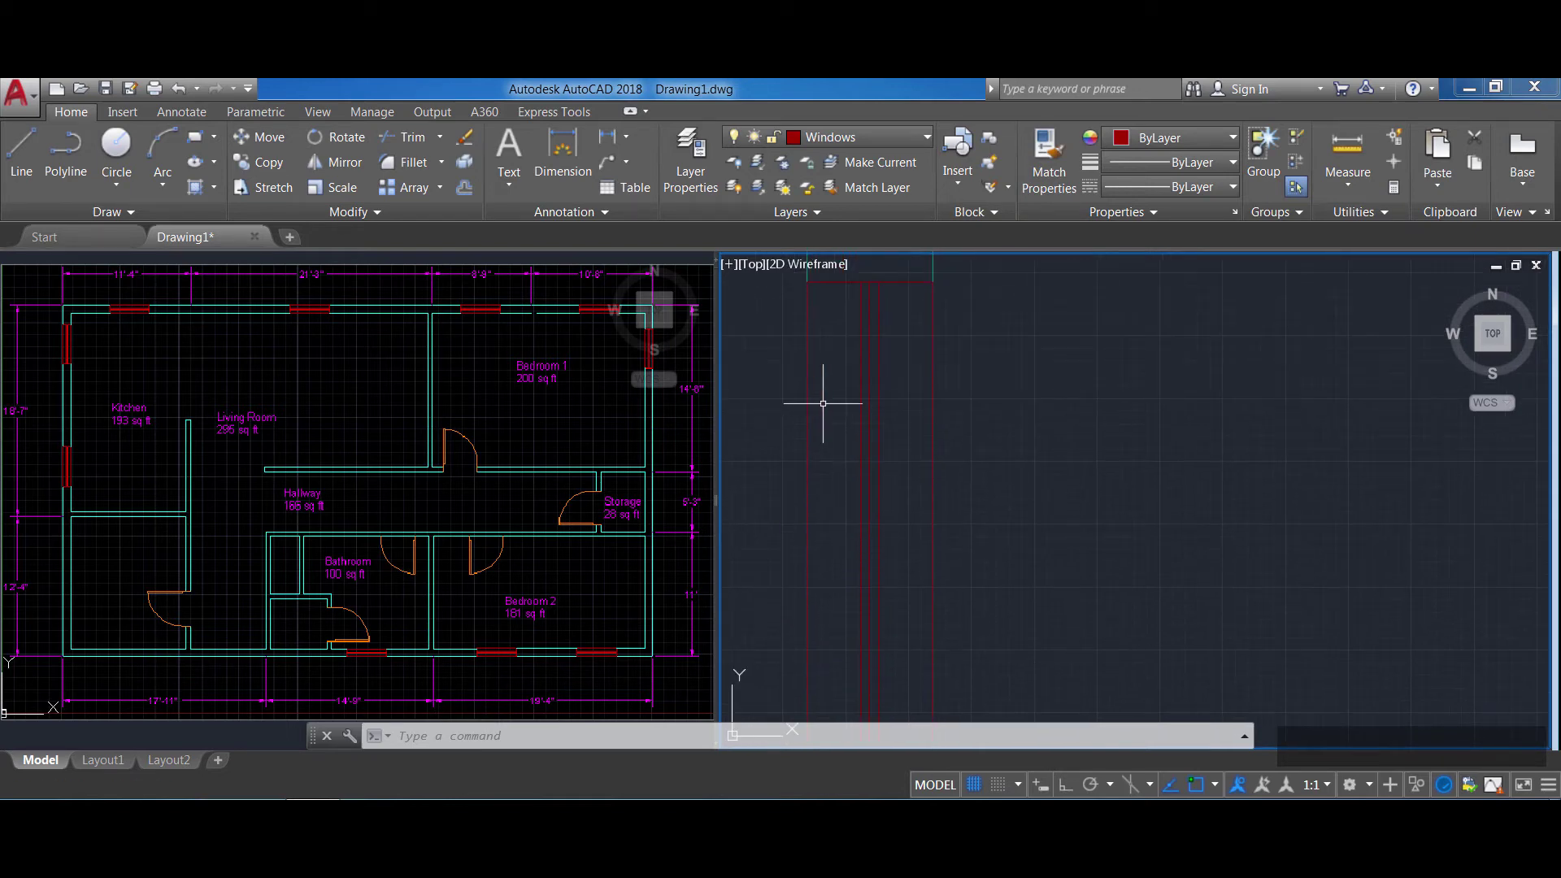
pyautogui.scroll(1, 983, 271)
pyautogui.moveTo(983, 272); pyautogui.dragTo(1055, 338, button='middle')
pyautogui.click(1493, 333)
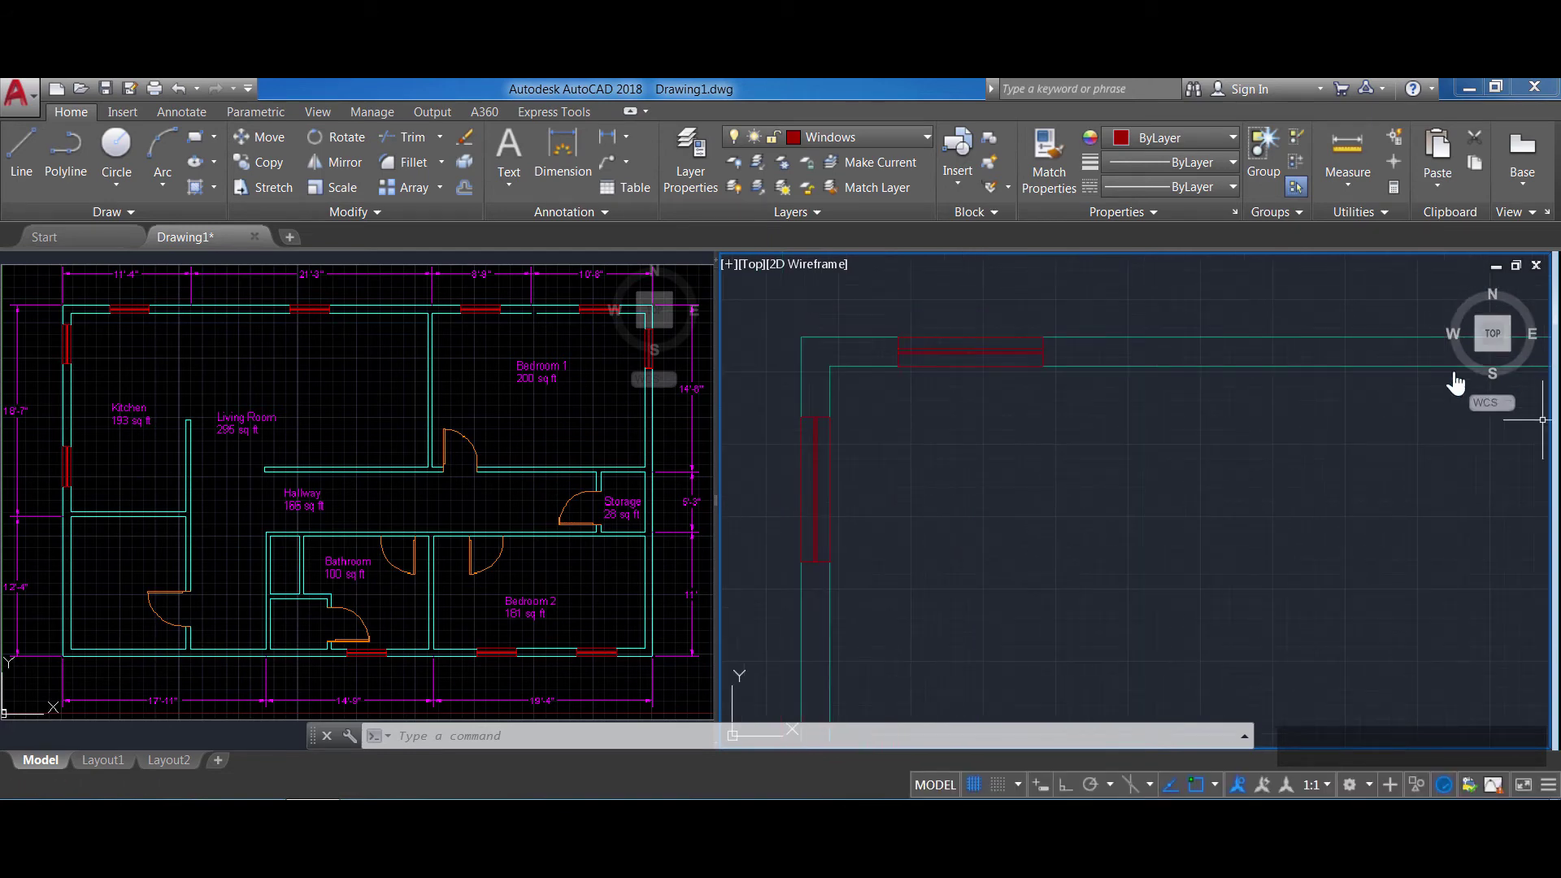